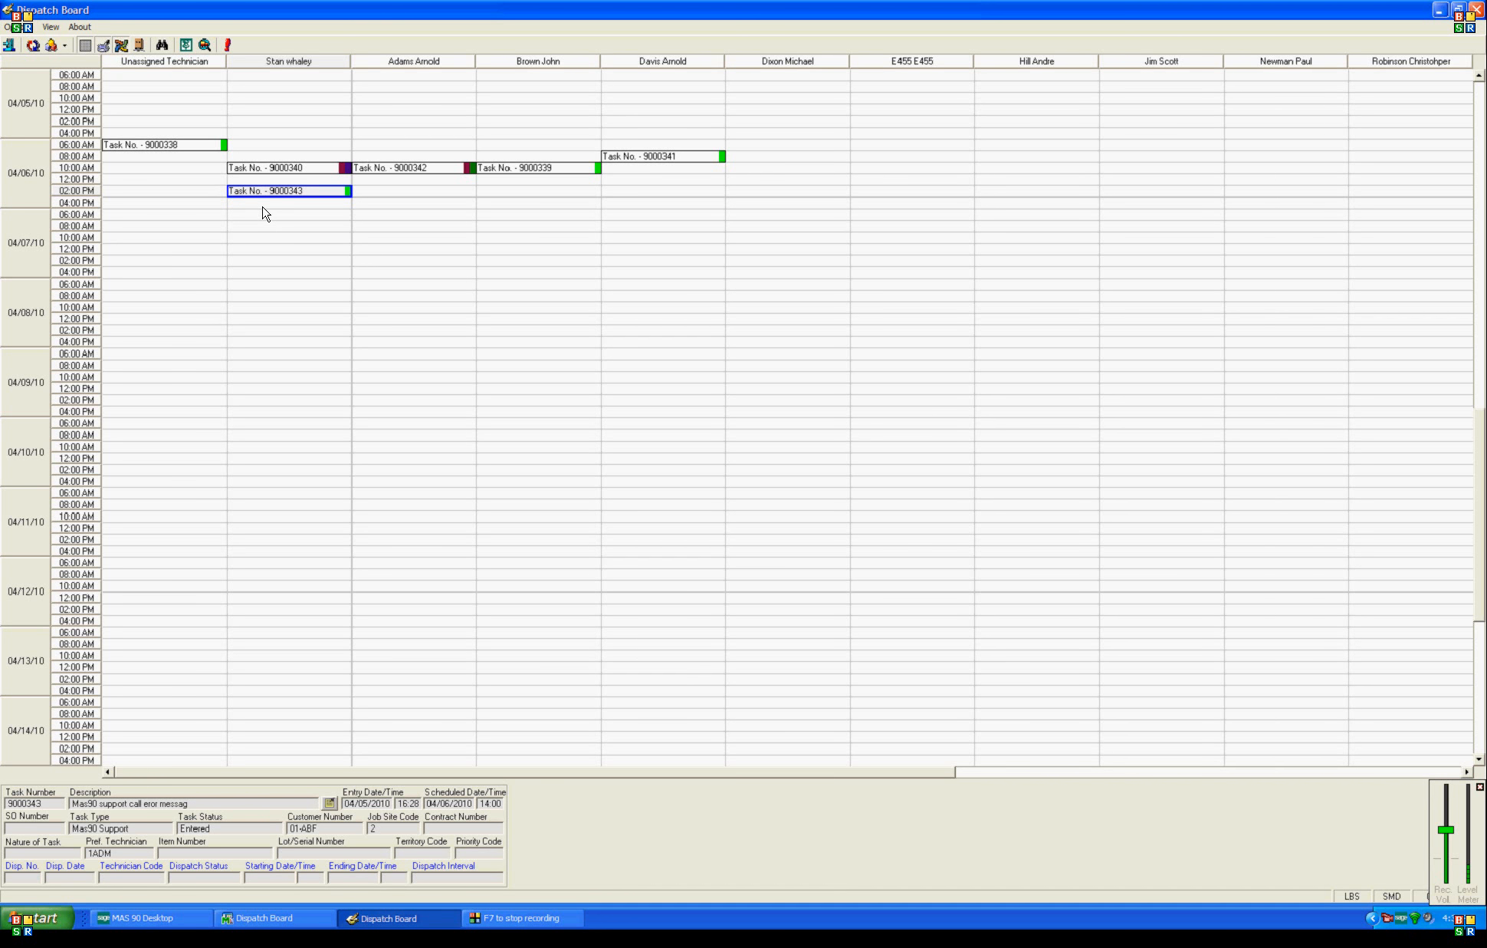
Review the field and view settings of options type 111 and apply it to the dispatch board.
click(16, 29)
click(30, 71)
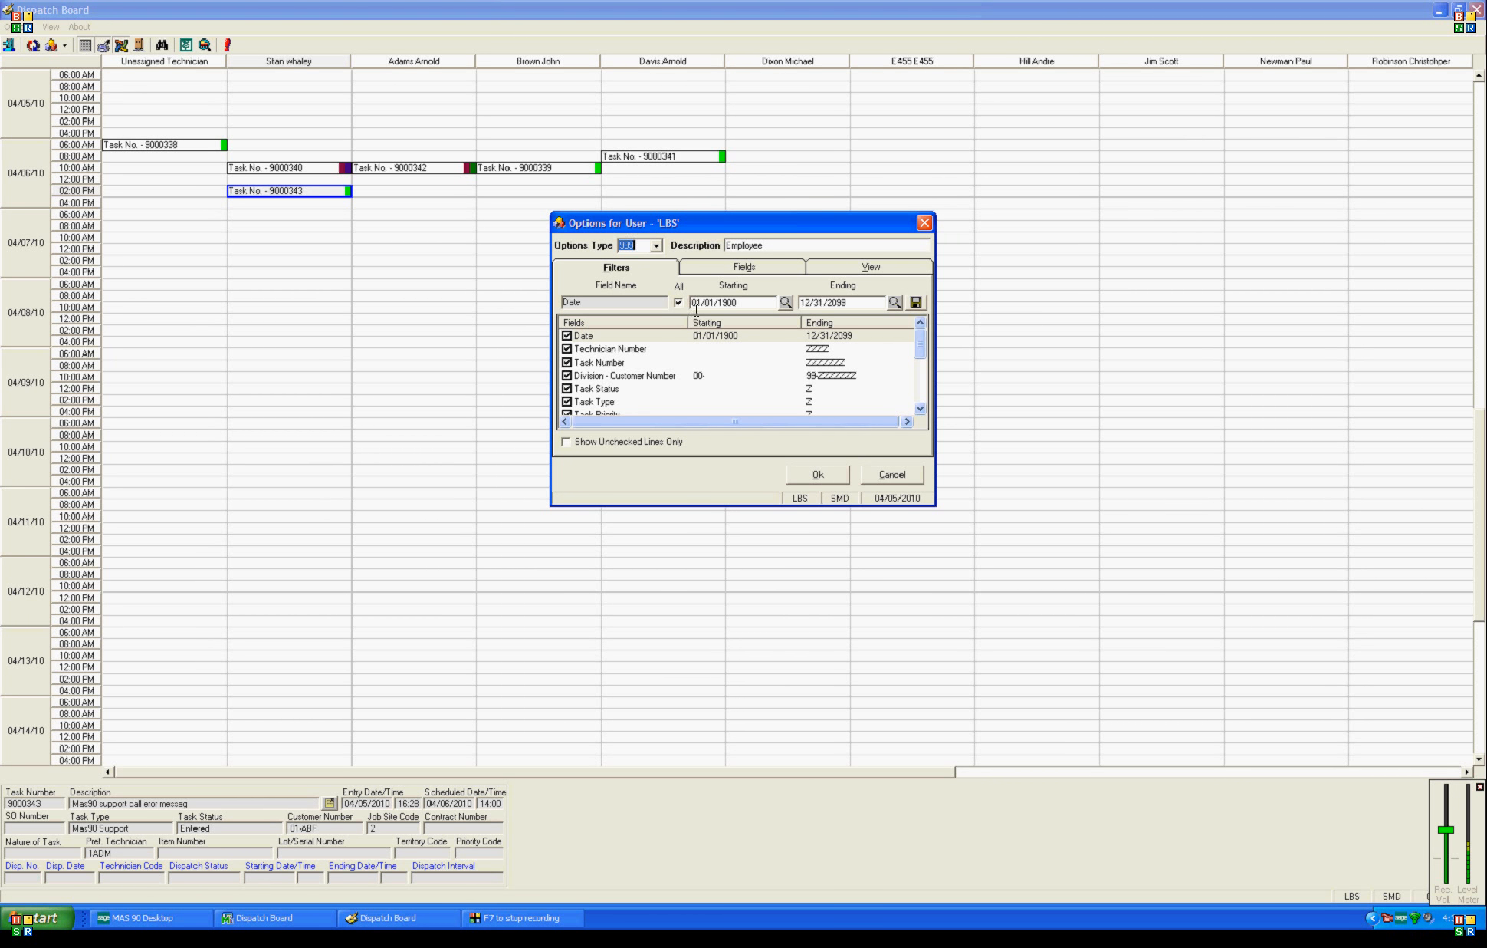
click(656, 245)
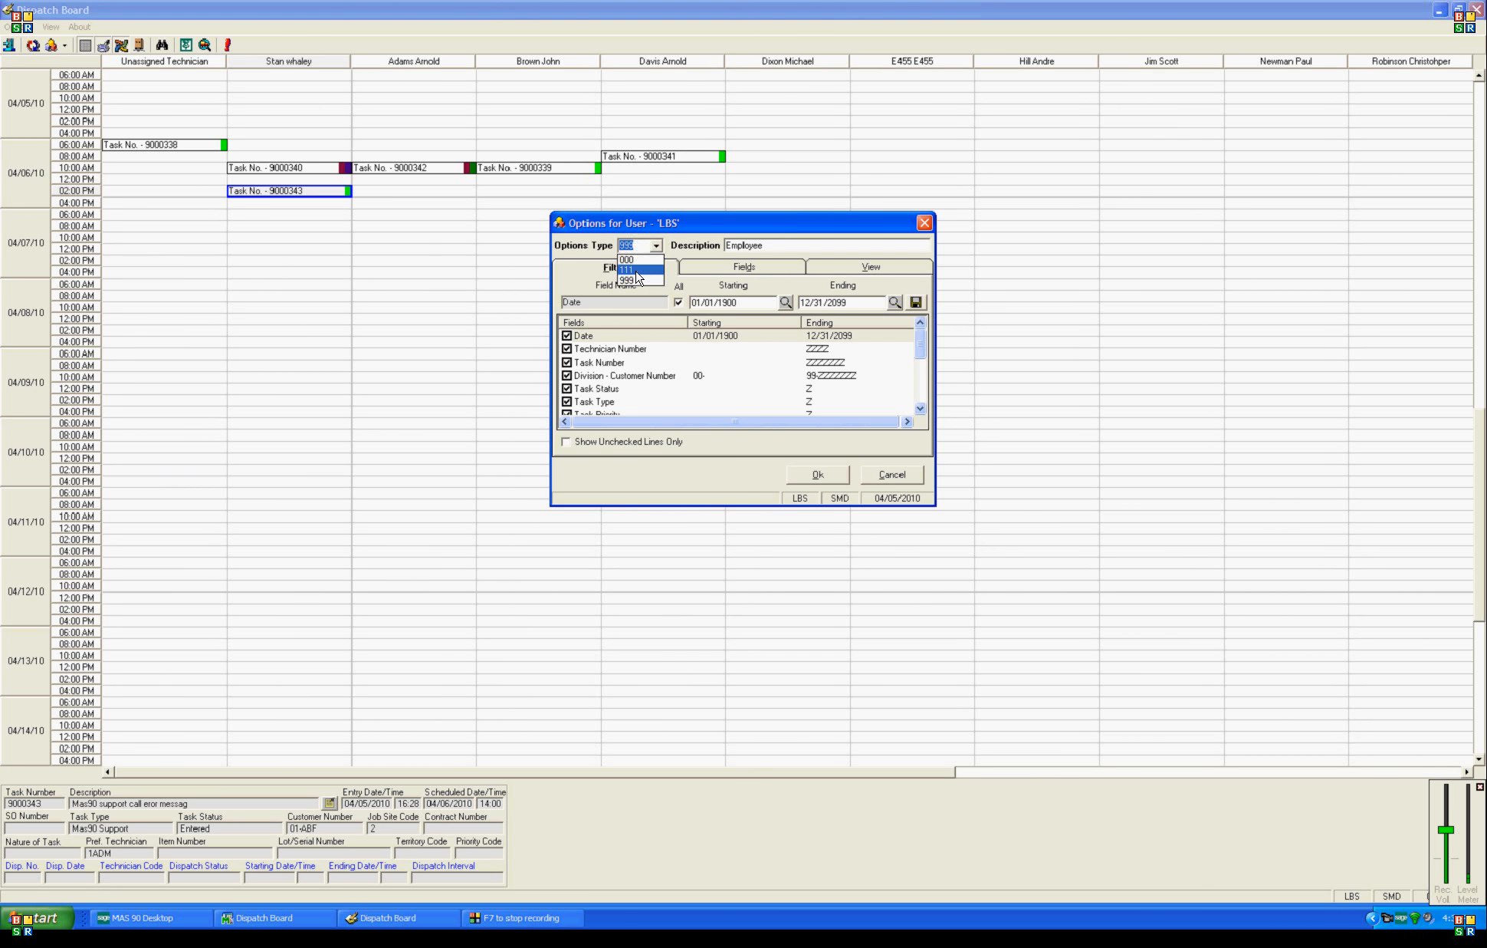
click(627, 261)
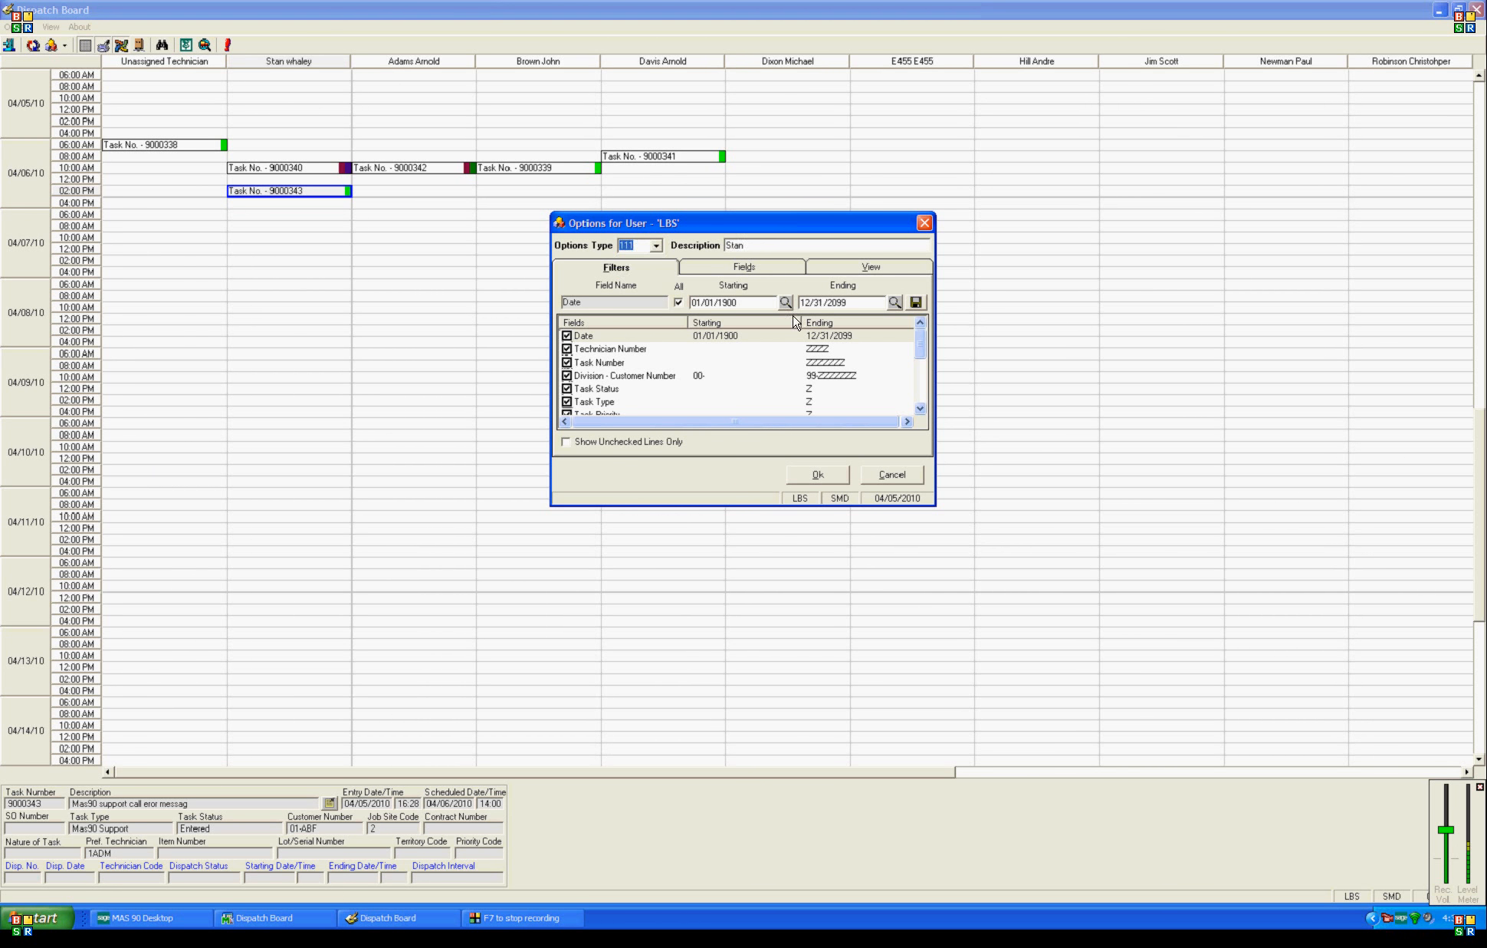
click(751, 273)
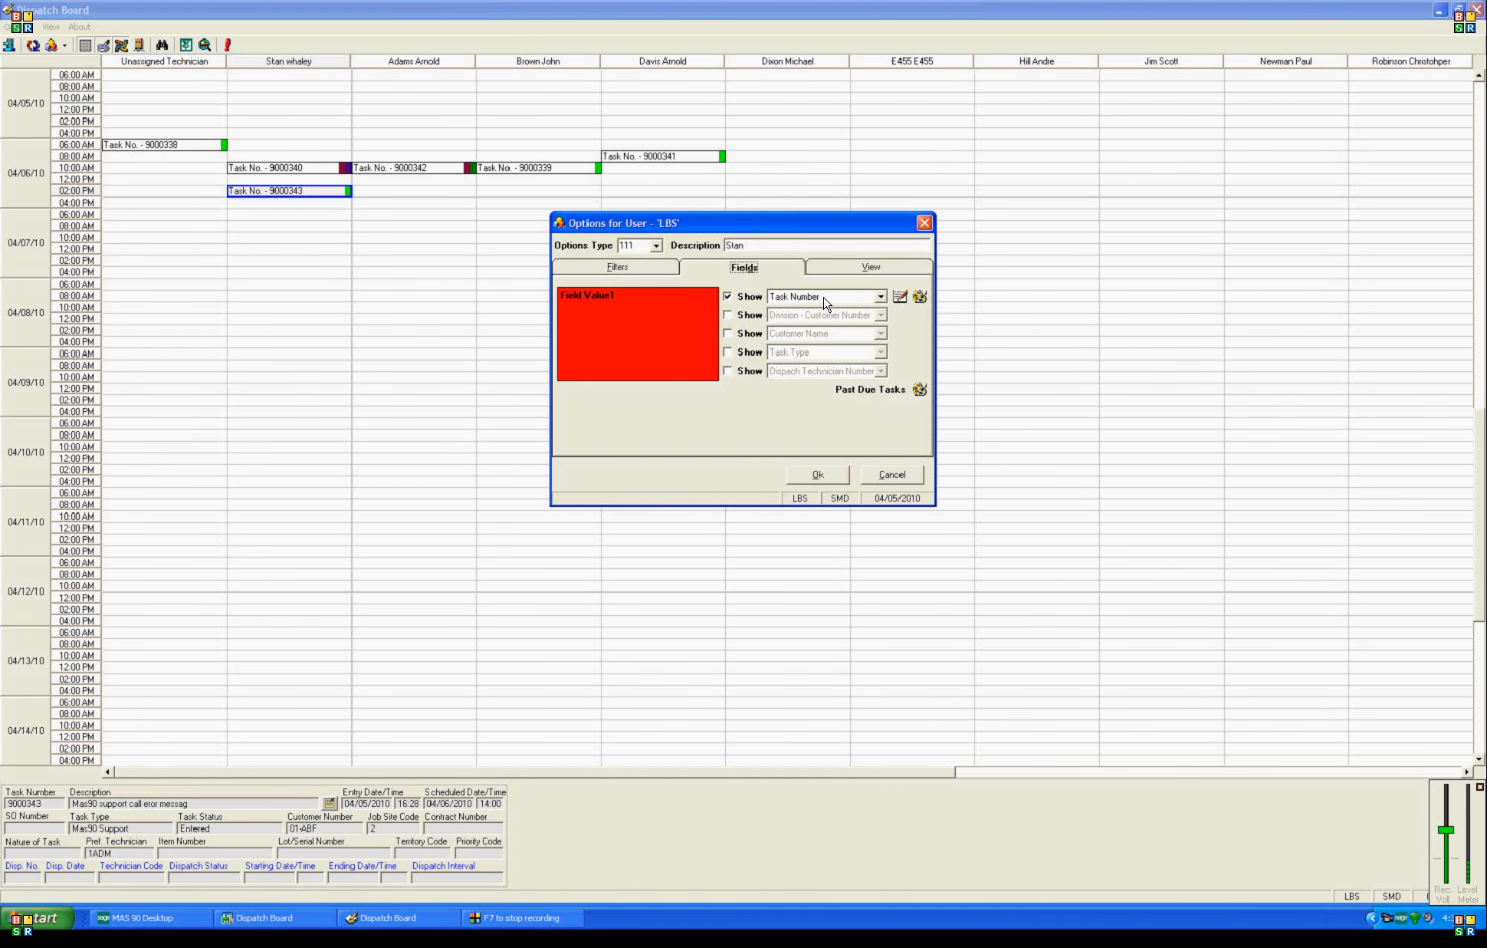
click(835, 269)
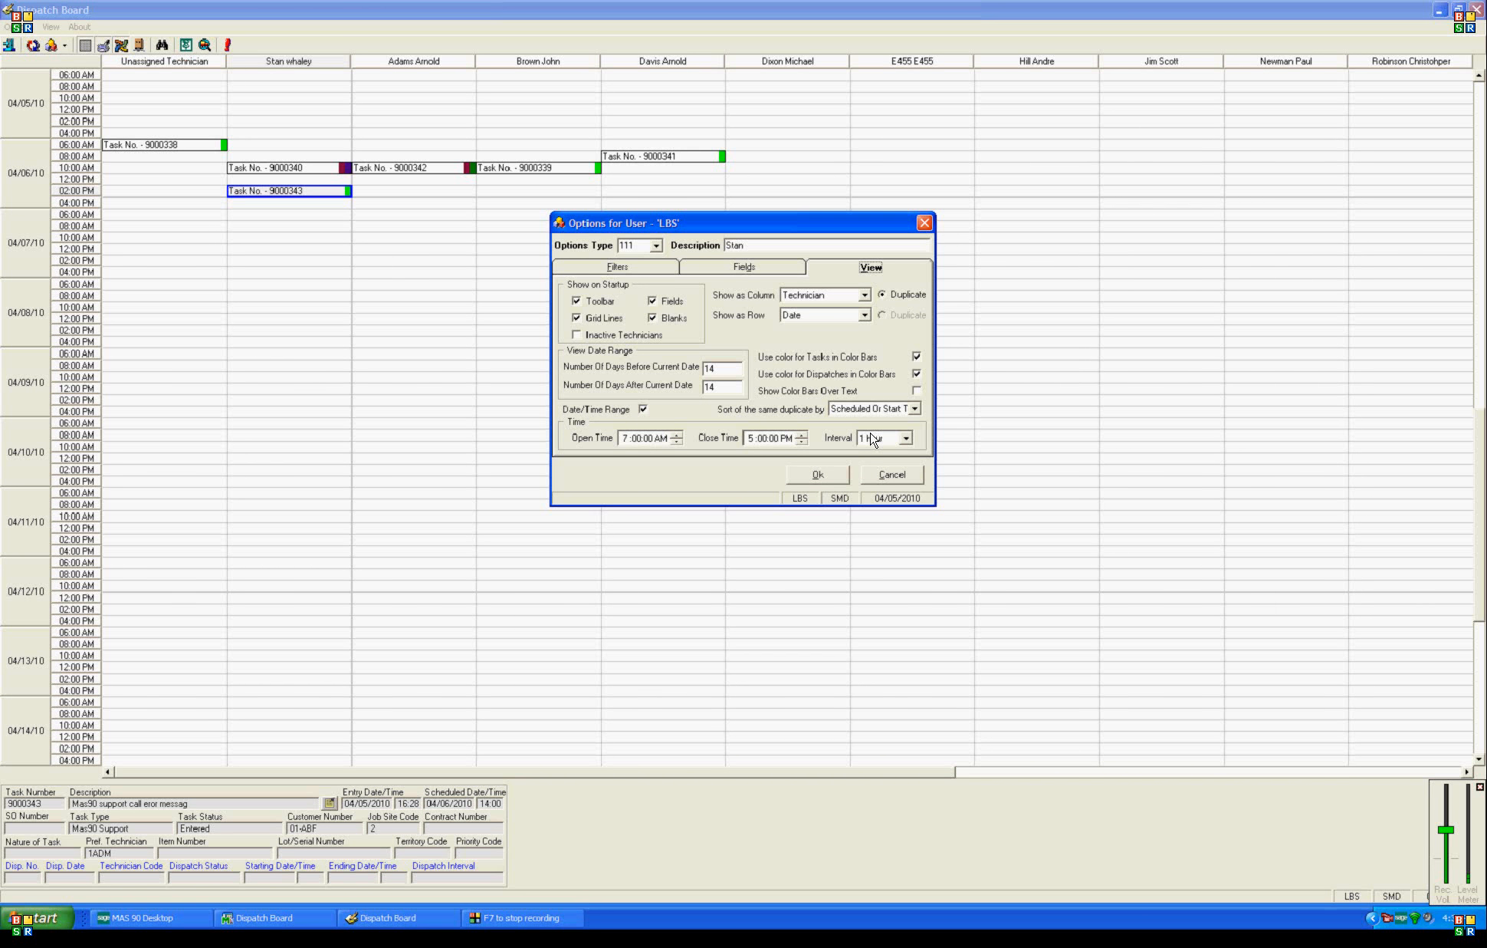
click(826, 480)
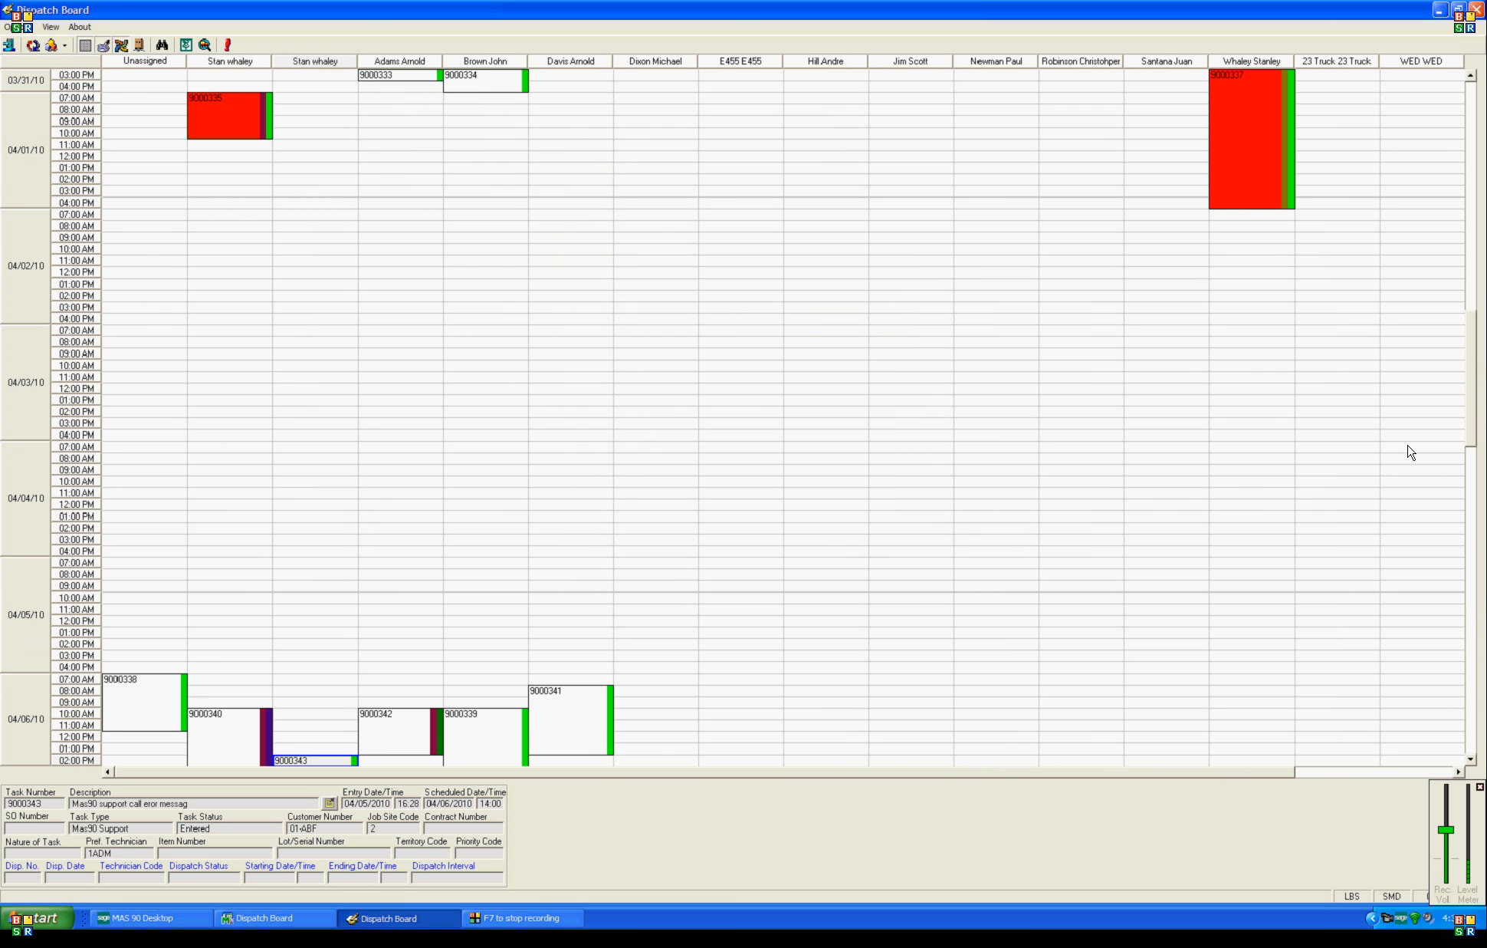
drag(1470, 354, 1470, 423)
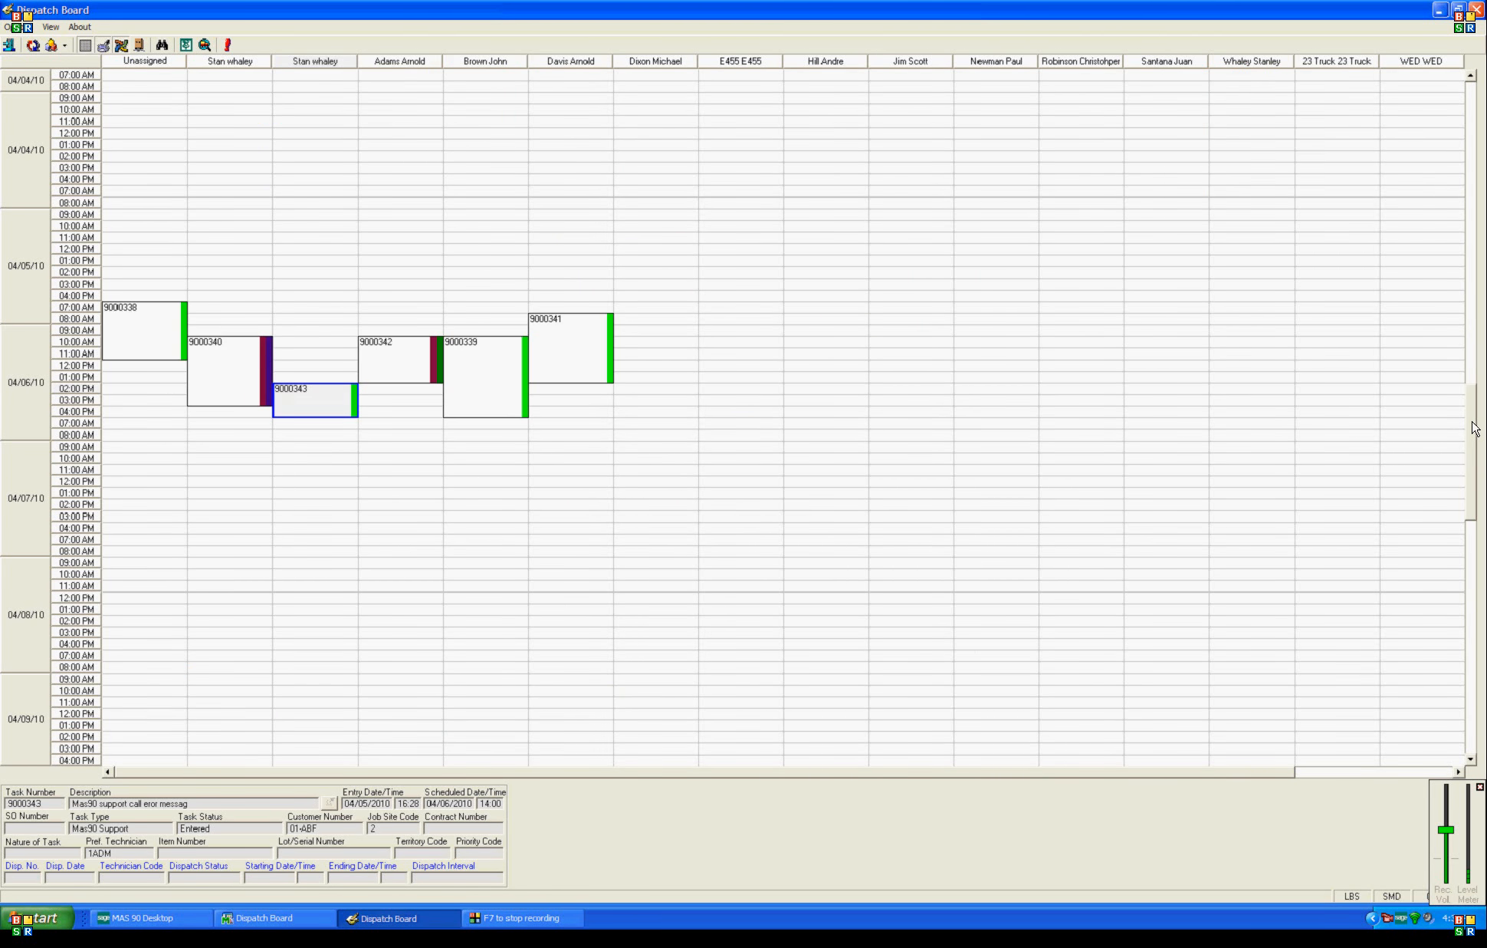
Switch the dispatch board to the 000 - Standard options.
click(67, 50)
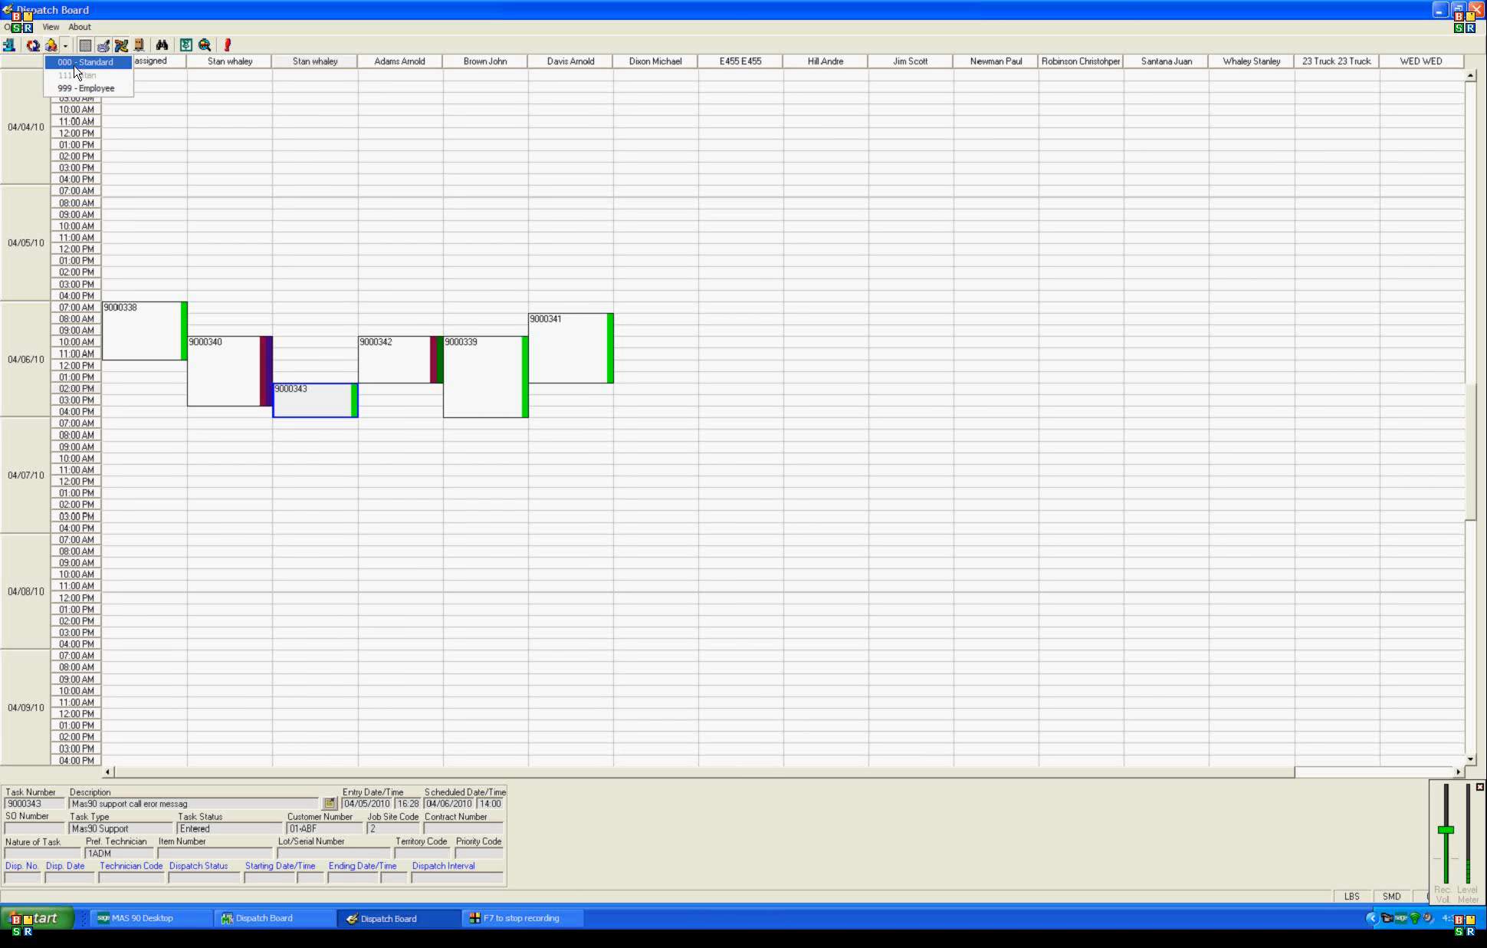
click(76, 77)
click(386, 275)
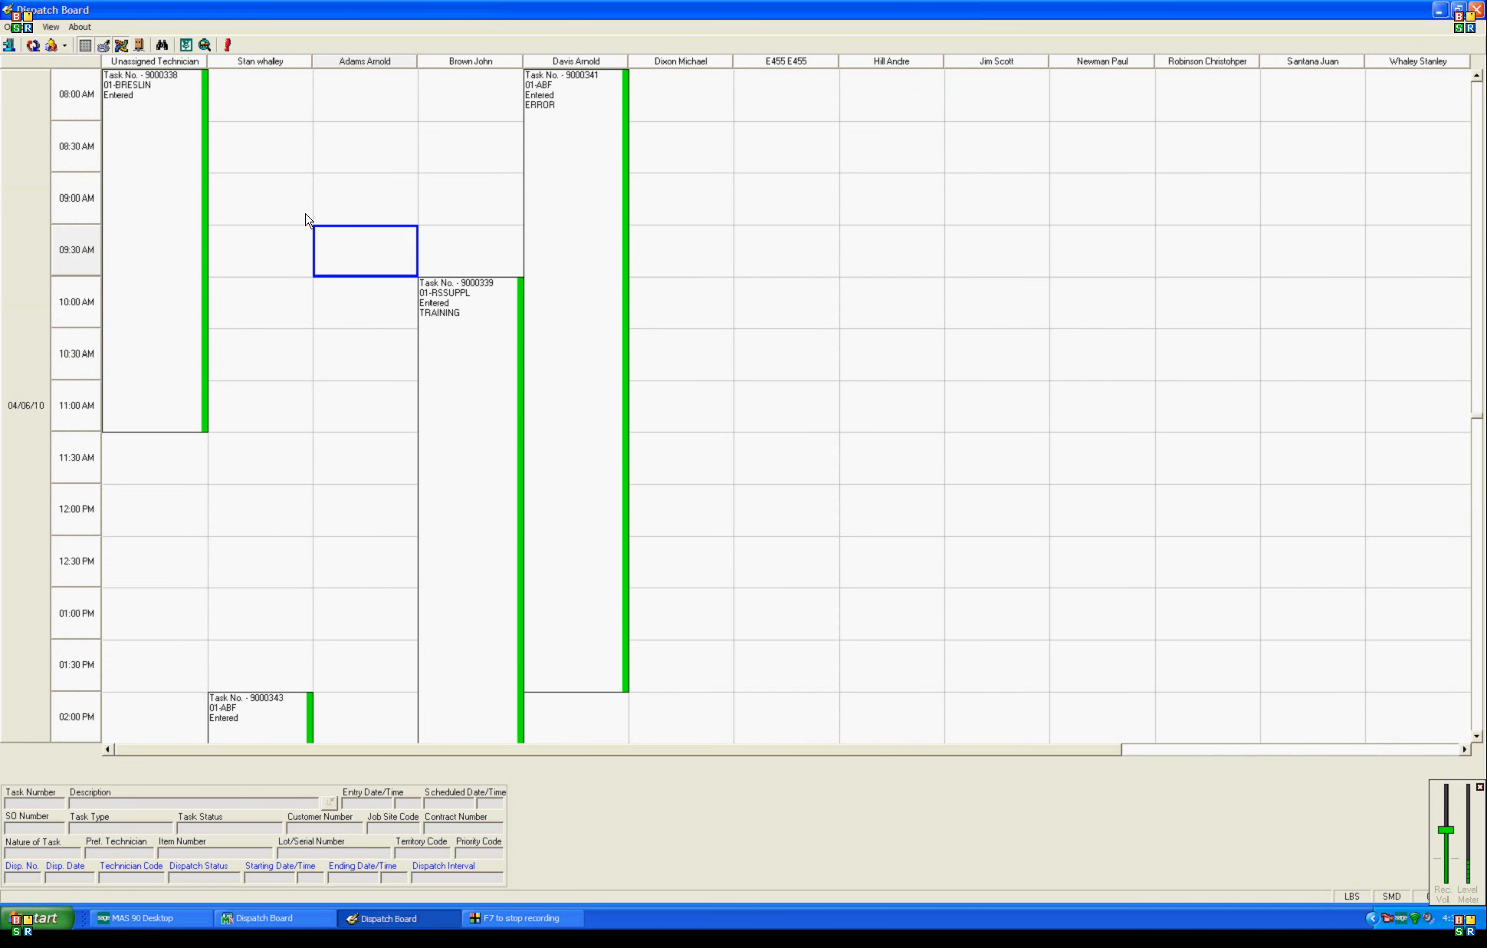
Compare the board under the 999 - Employee options with the board under options type 111.
click(66, 46)
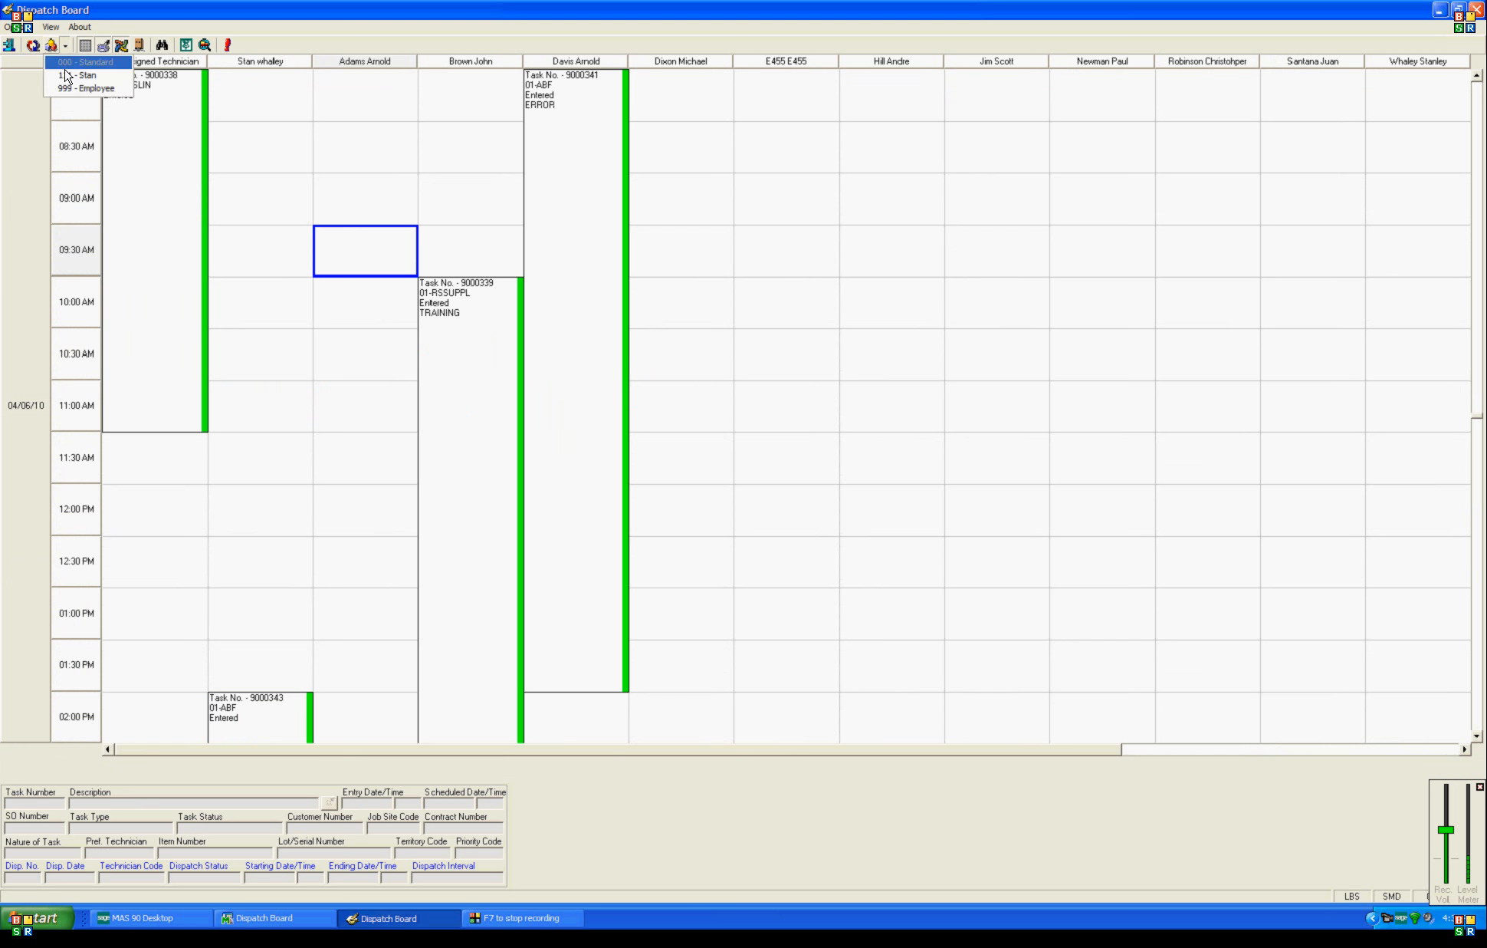
click(77, 89)
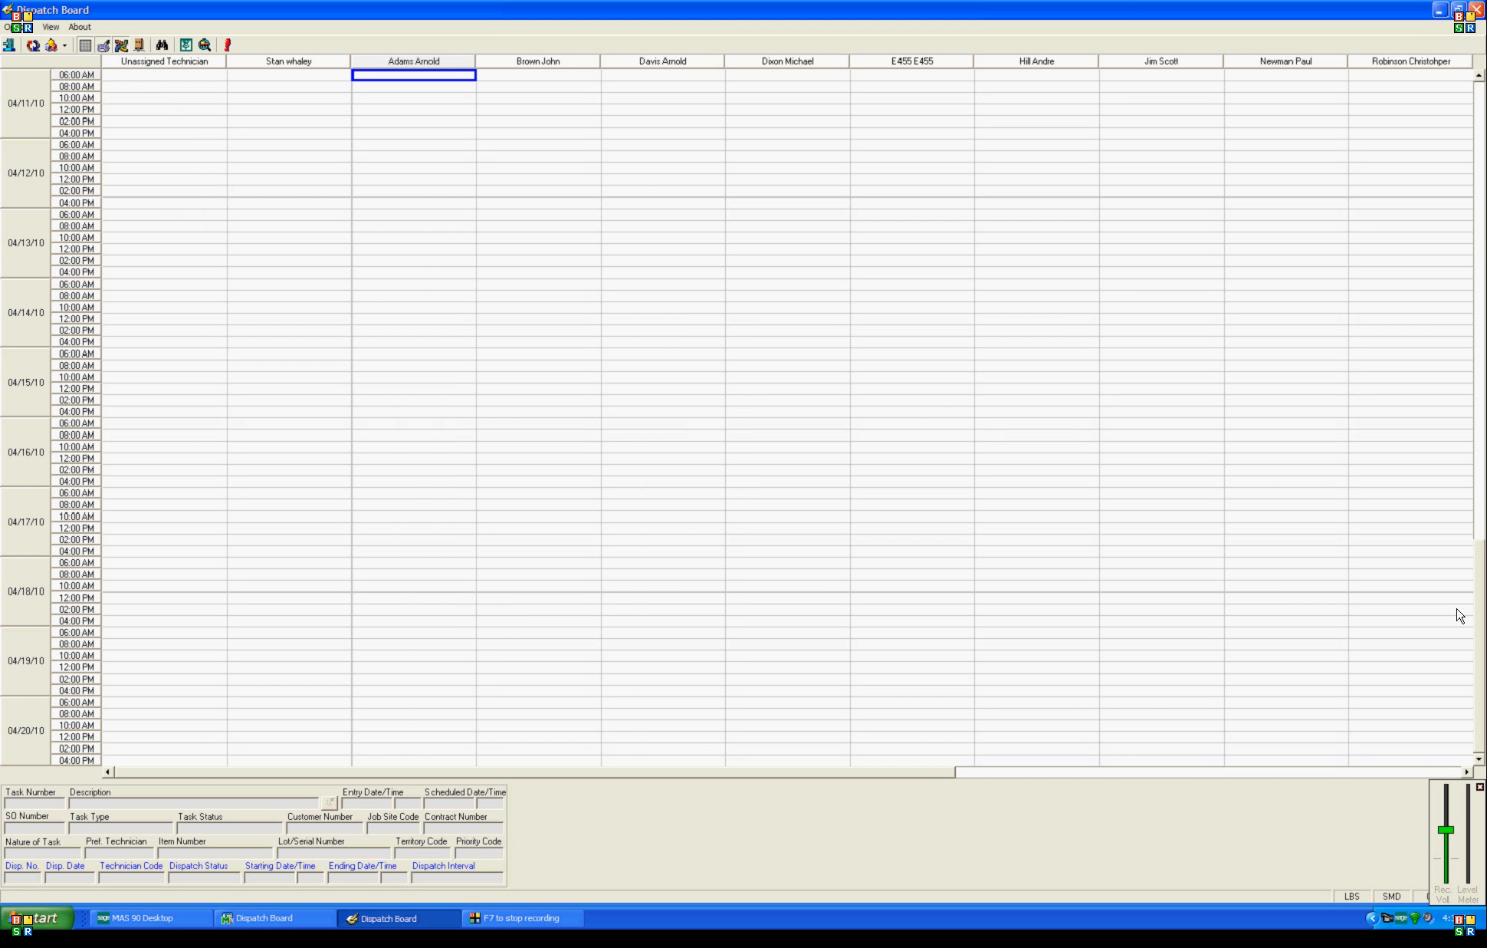
drag(1478, 608, 1480, 330)
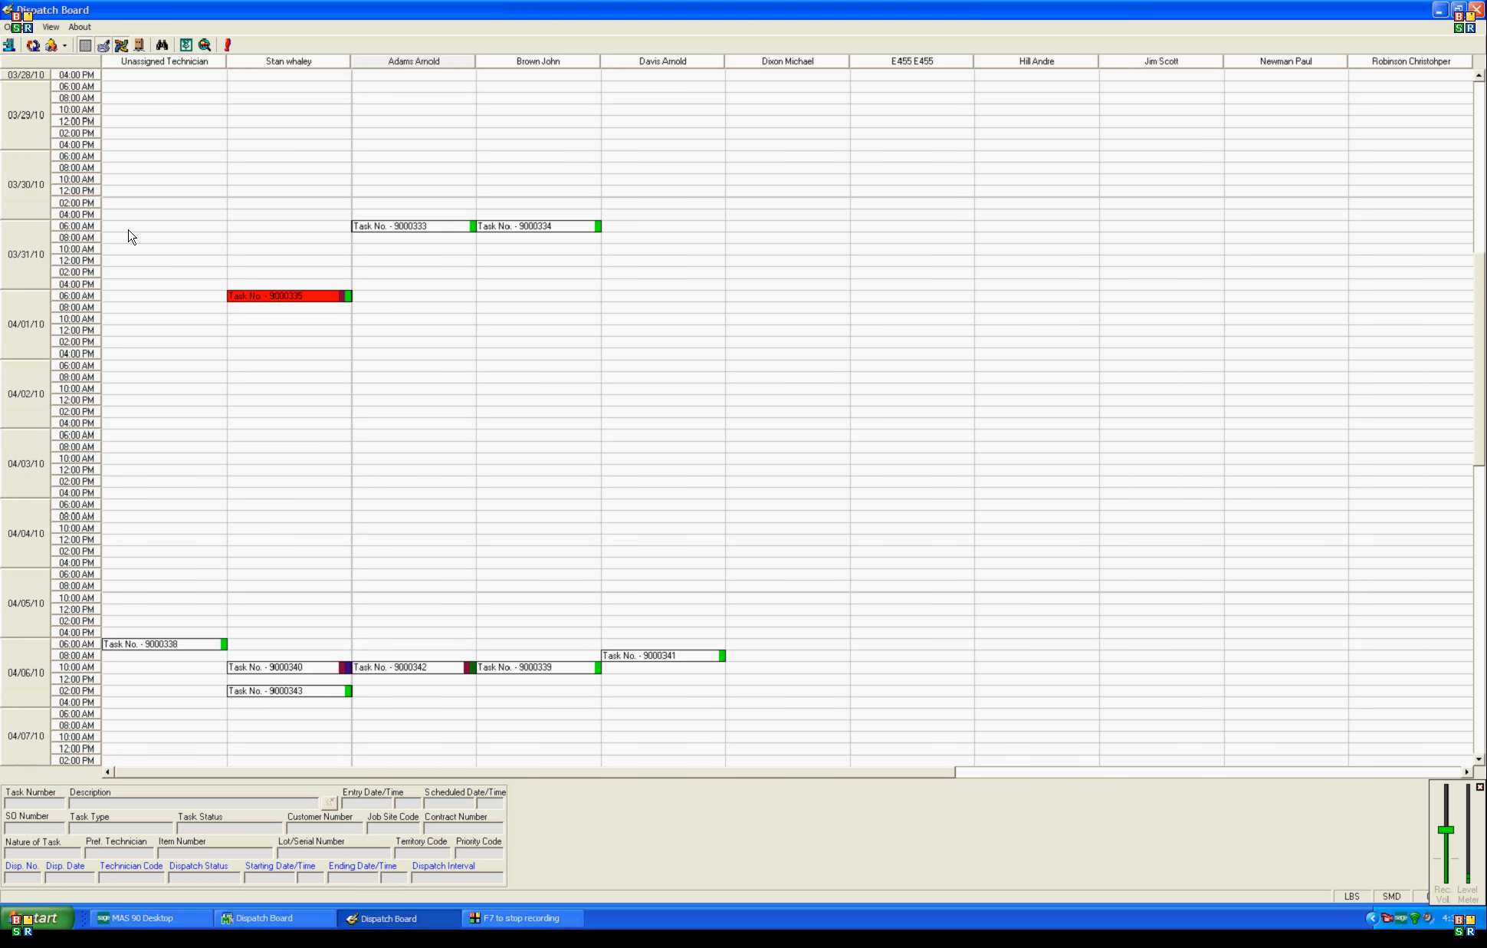
click(65, 44)
click(73, 79)
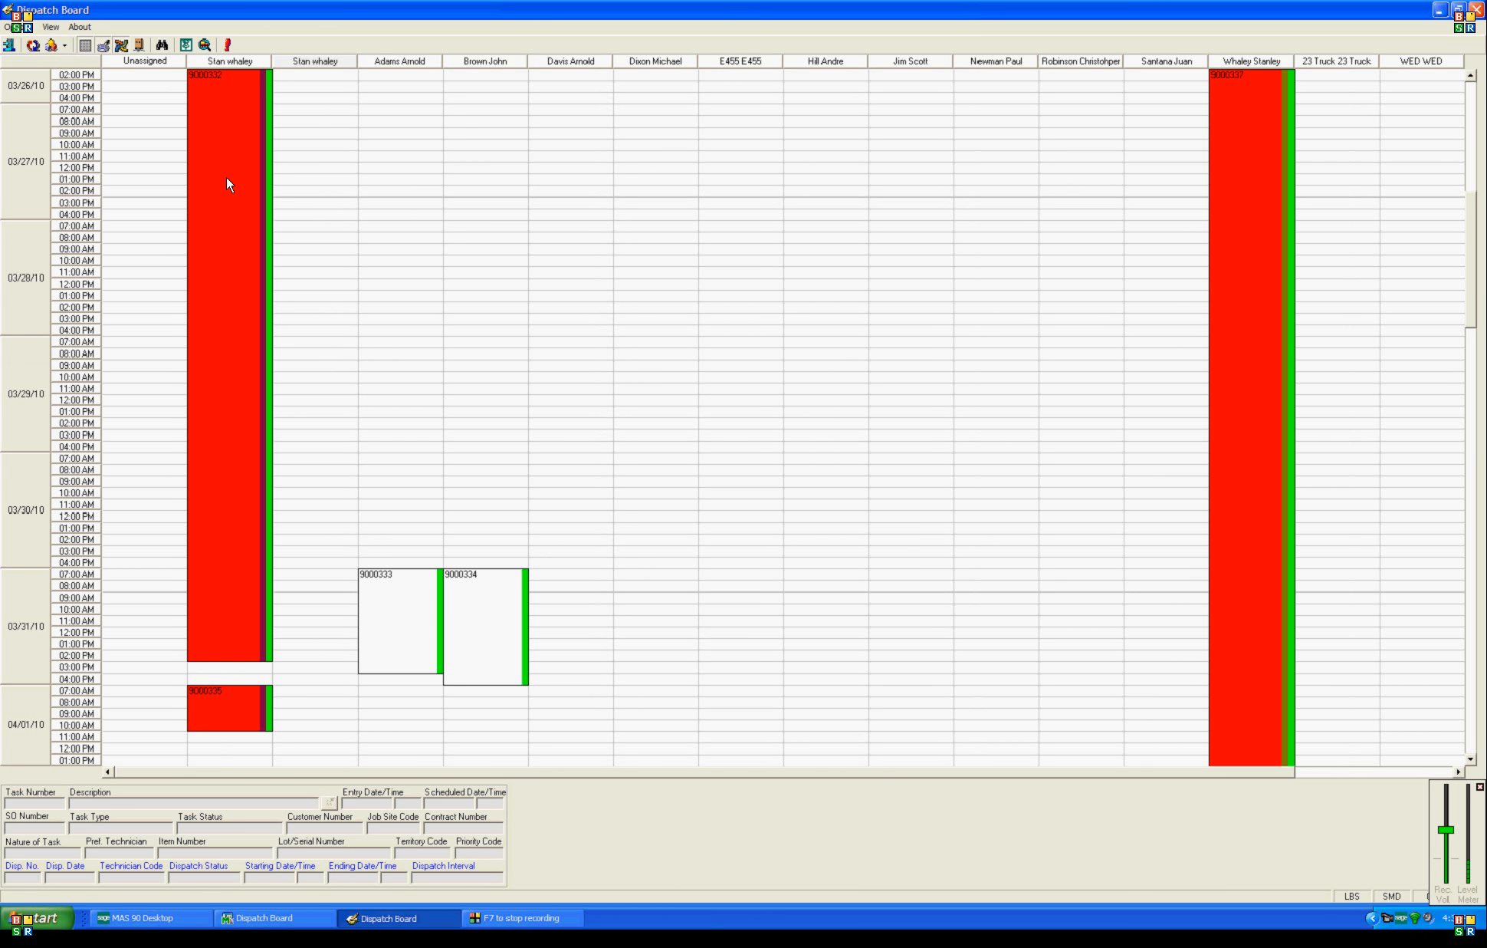
Return the board to the 999 - Employee options and bring the 04/06/10 tasks into view.
click(65, 45)
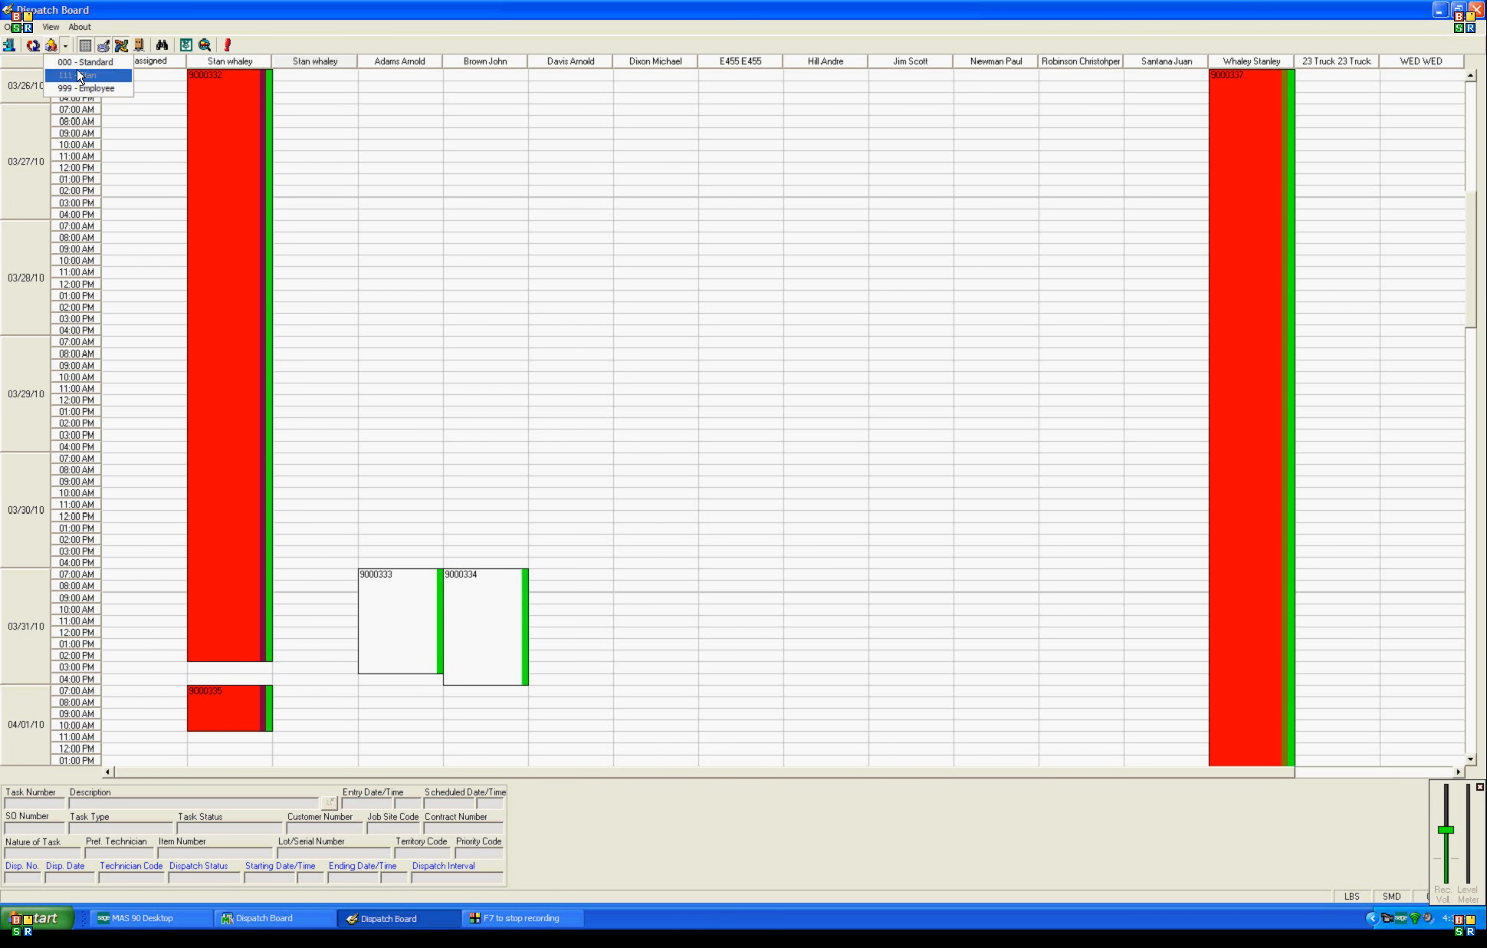
click(84, 90)
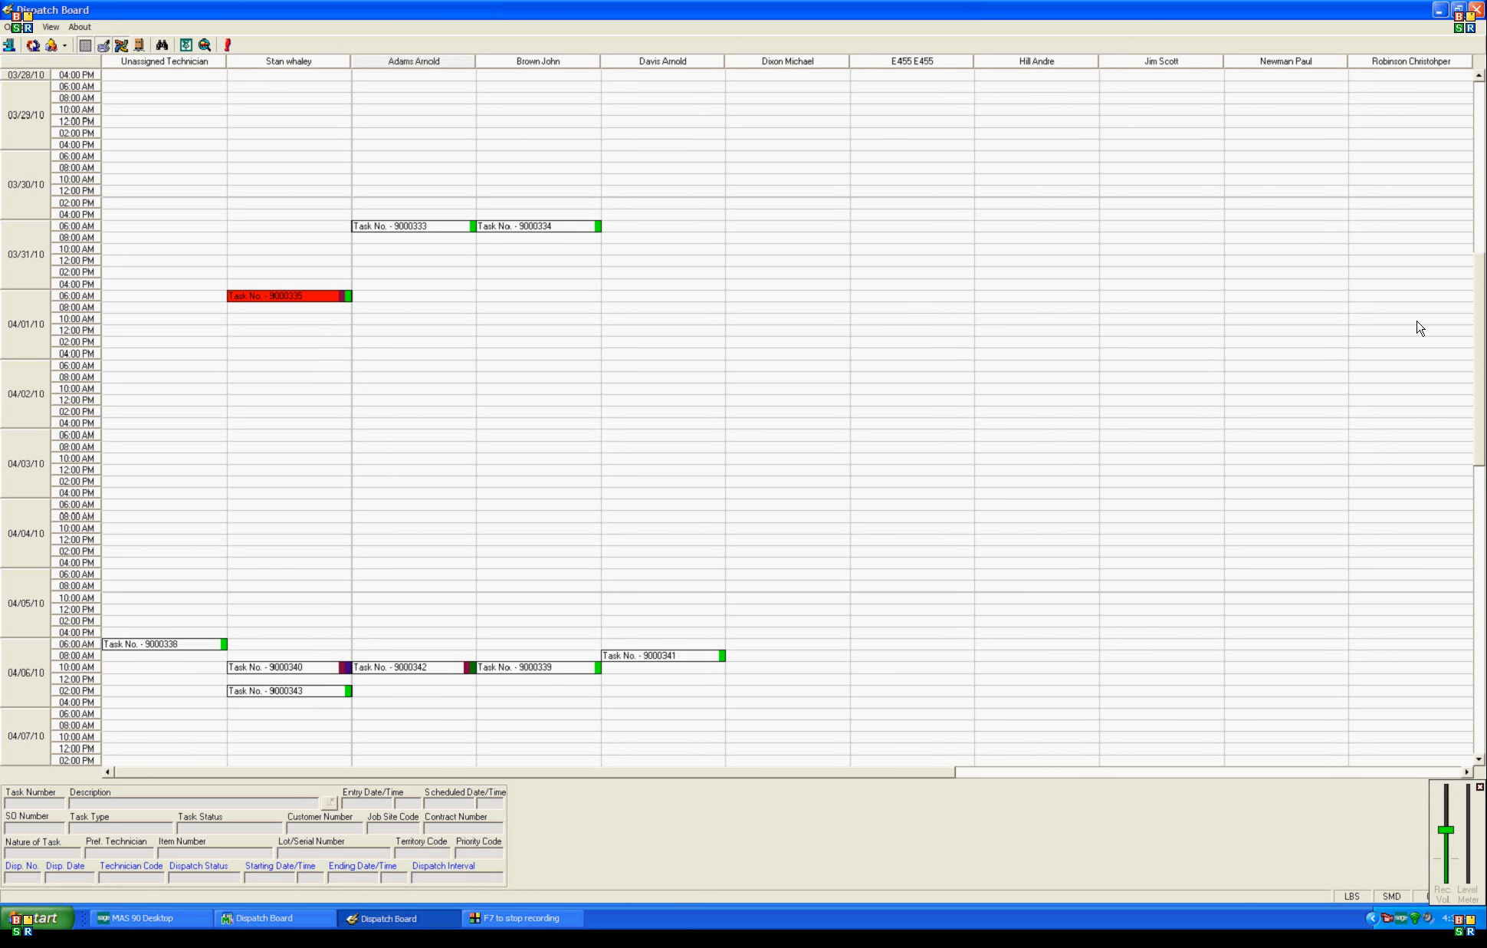
drag(1481, 308, 1485, 580)
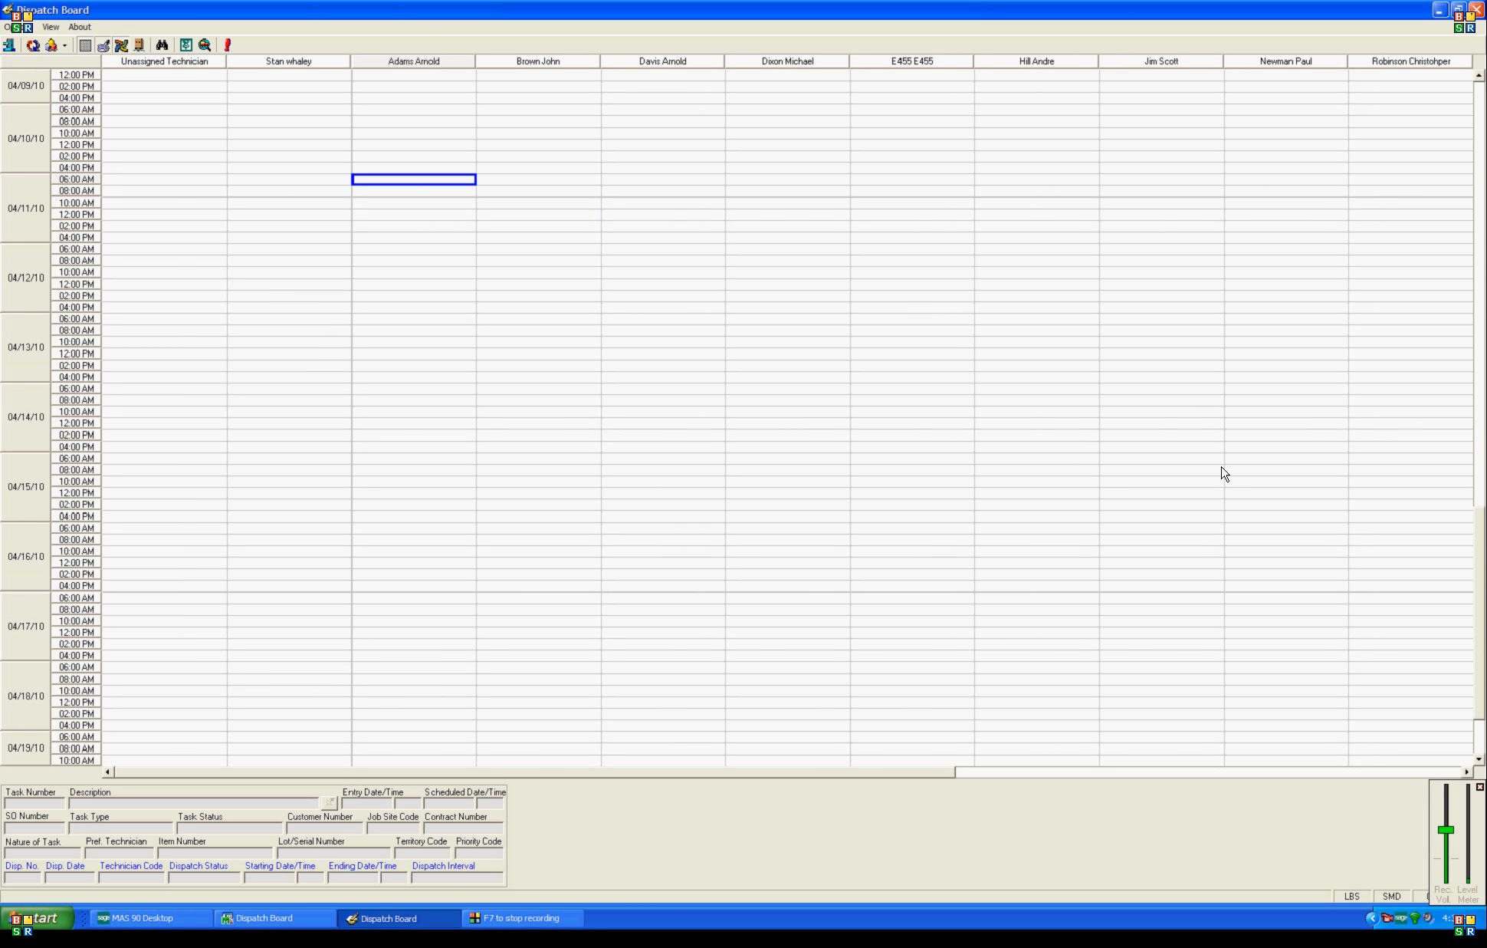
click(1479, 76)
click(1479, 78)
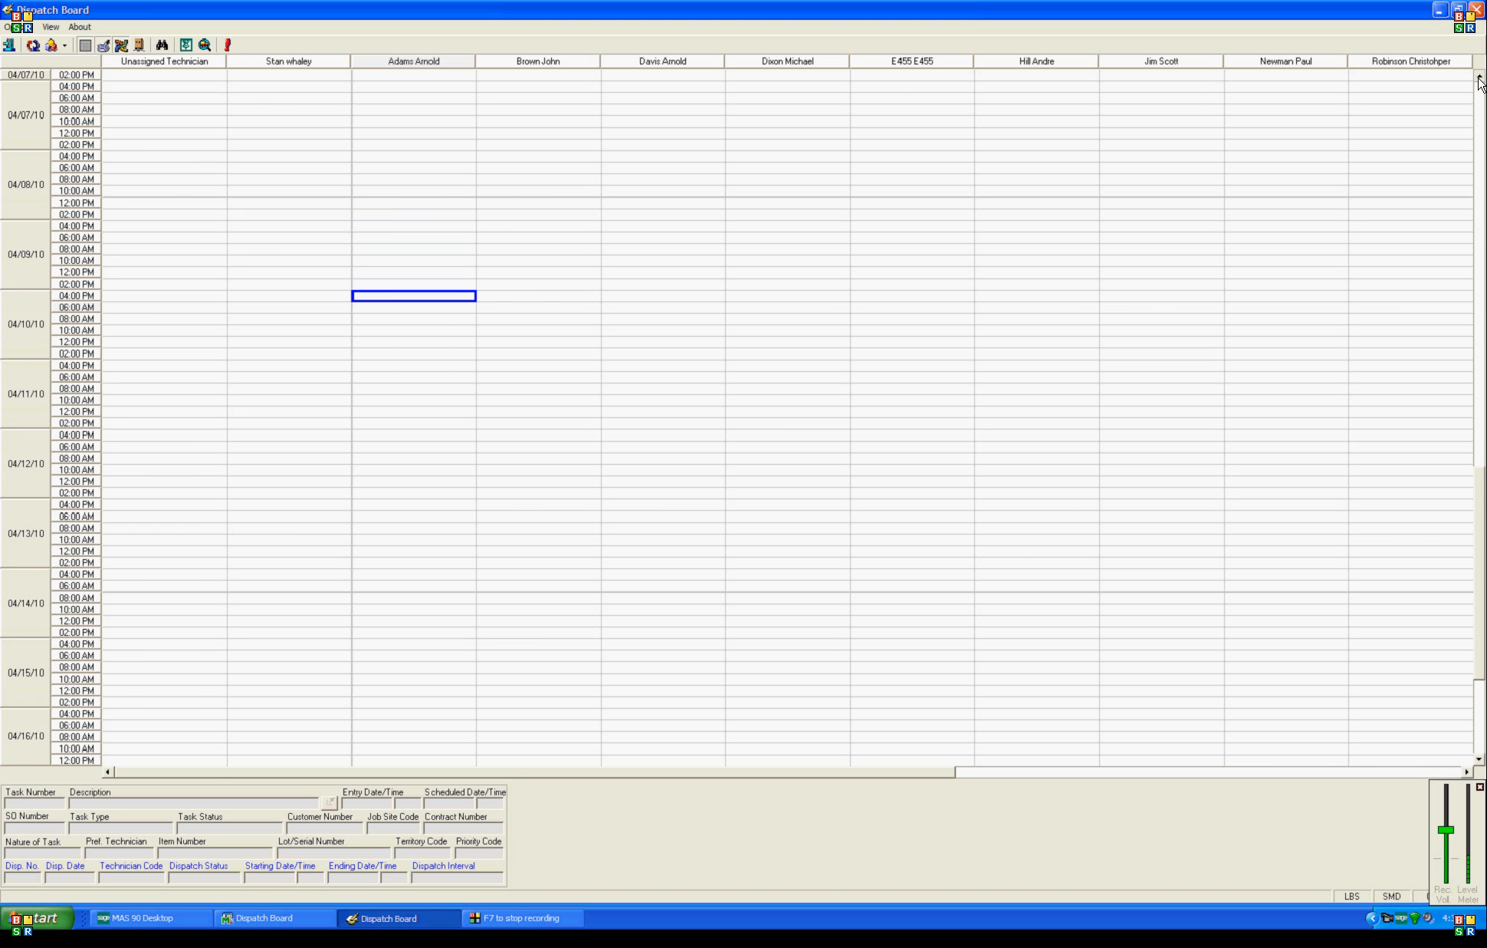
click(1479, 77)
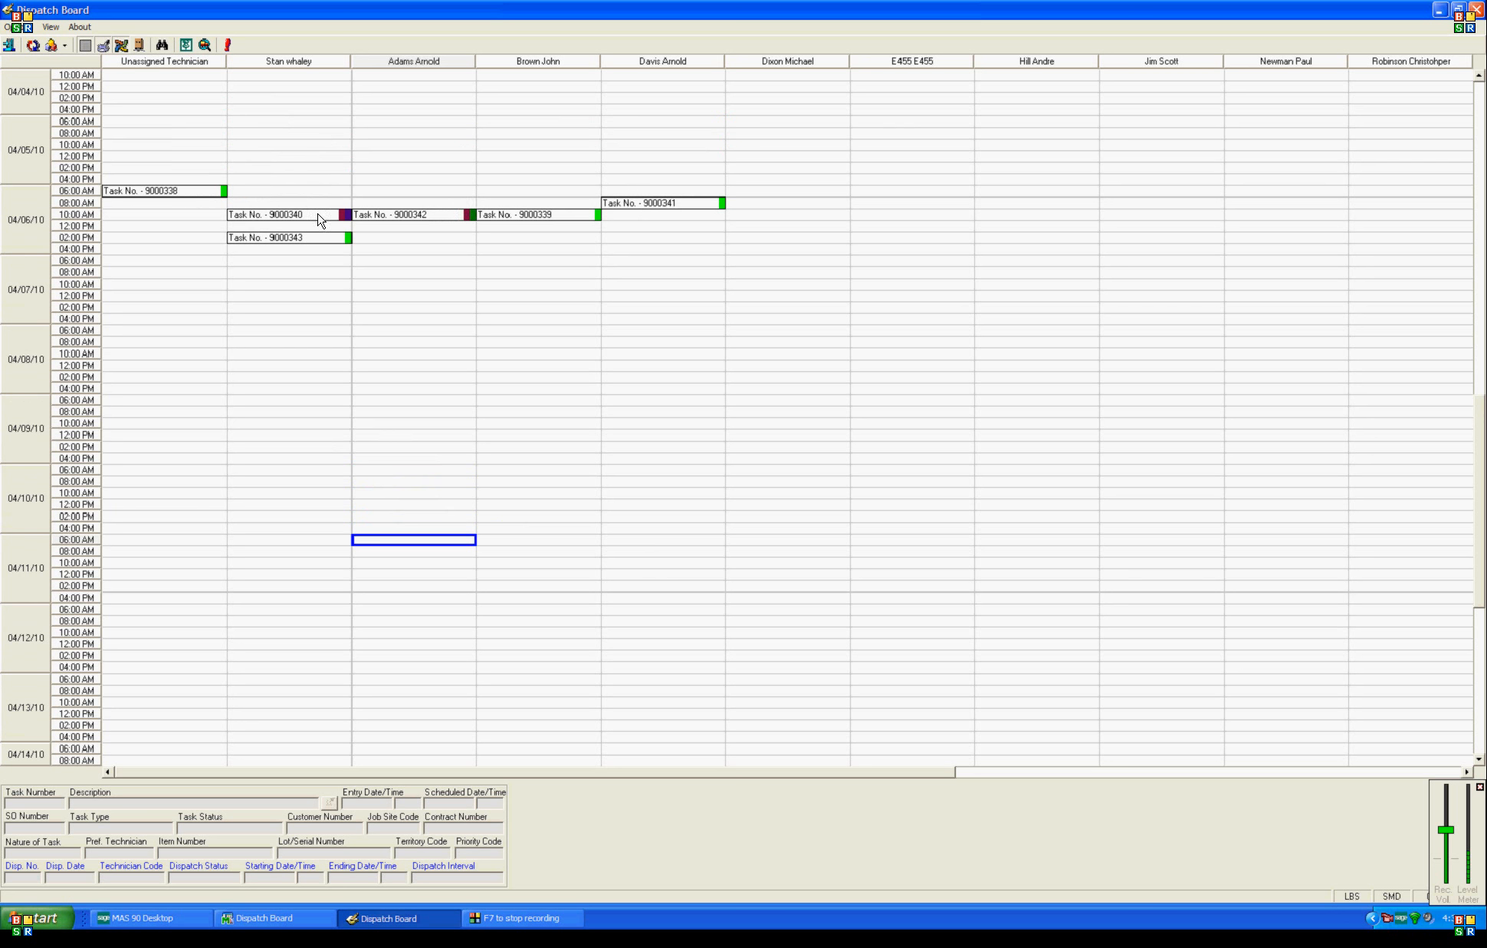
Start a new task in the first named technician's 04/06/10 4:00 PM slot with the description "Mas90 support call".
double_click(248, 248)
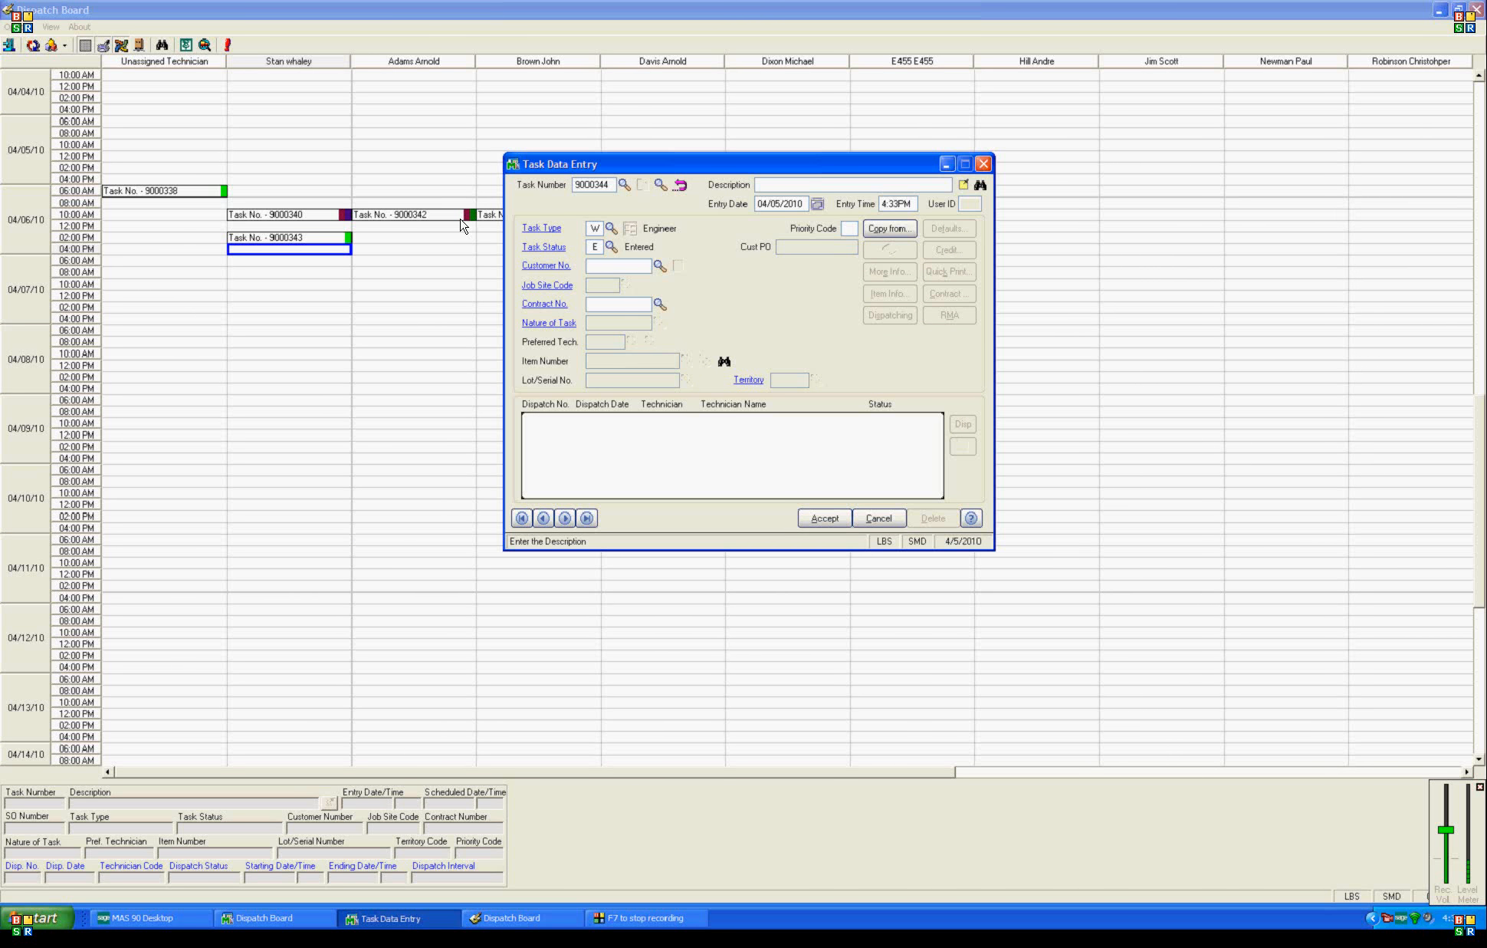
right_click(284, 256)
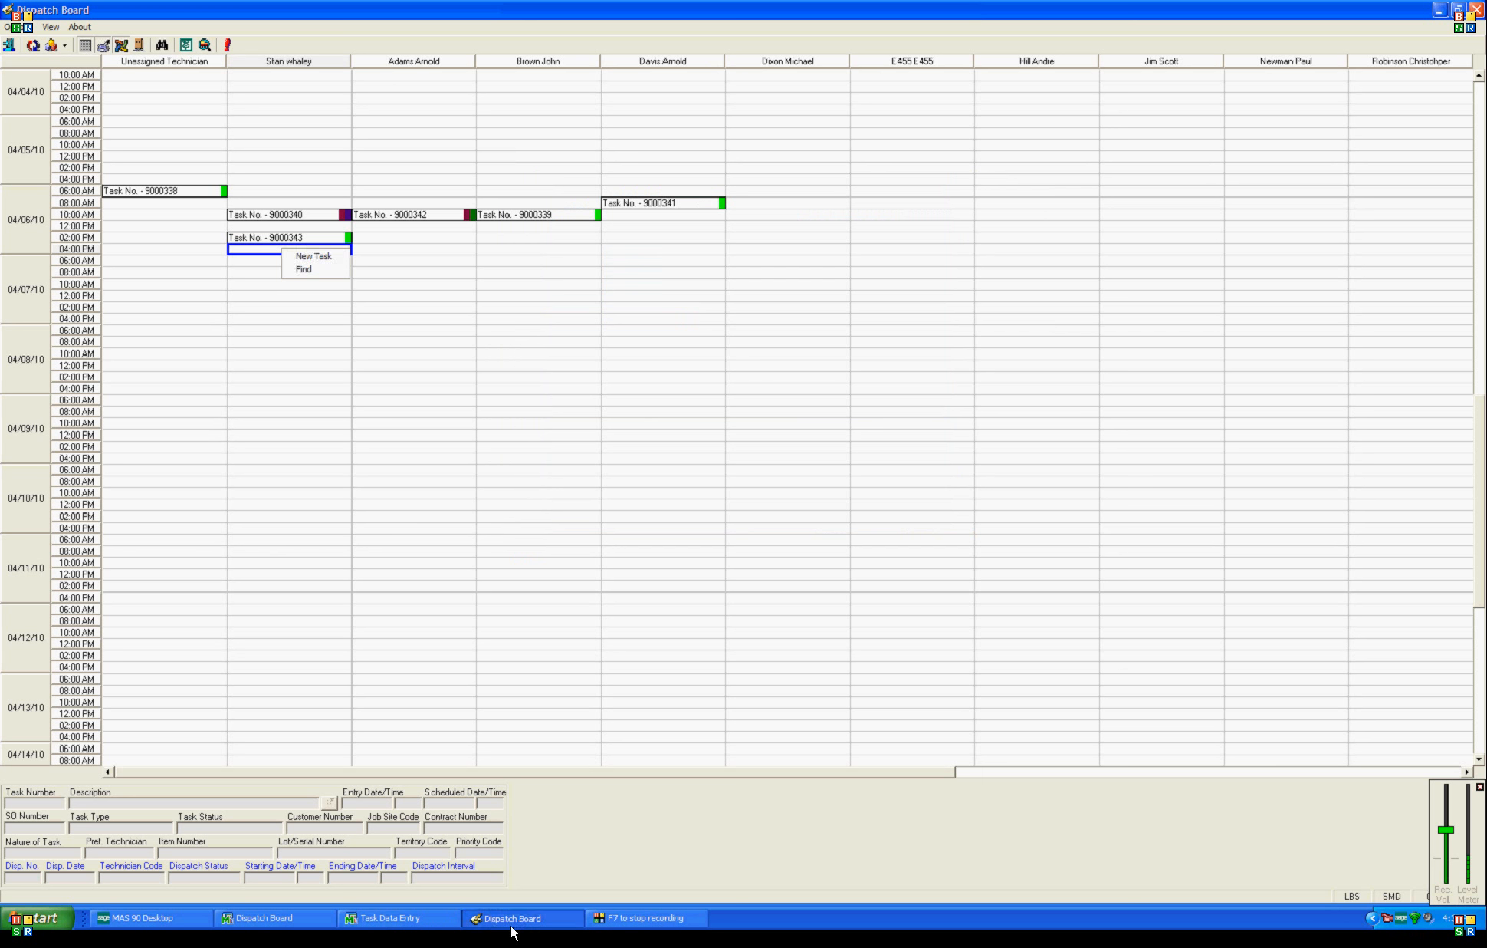
click(418, 919)
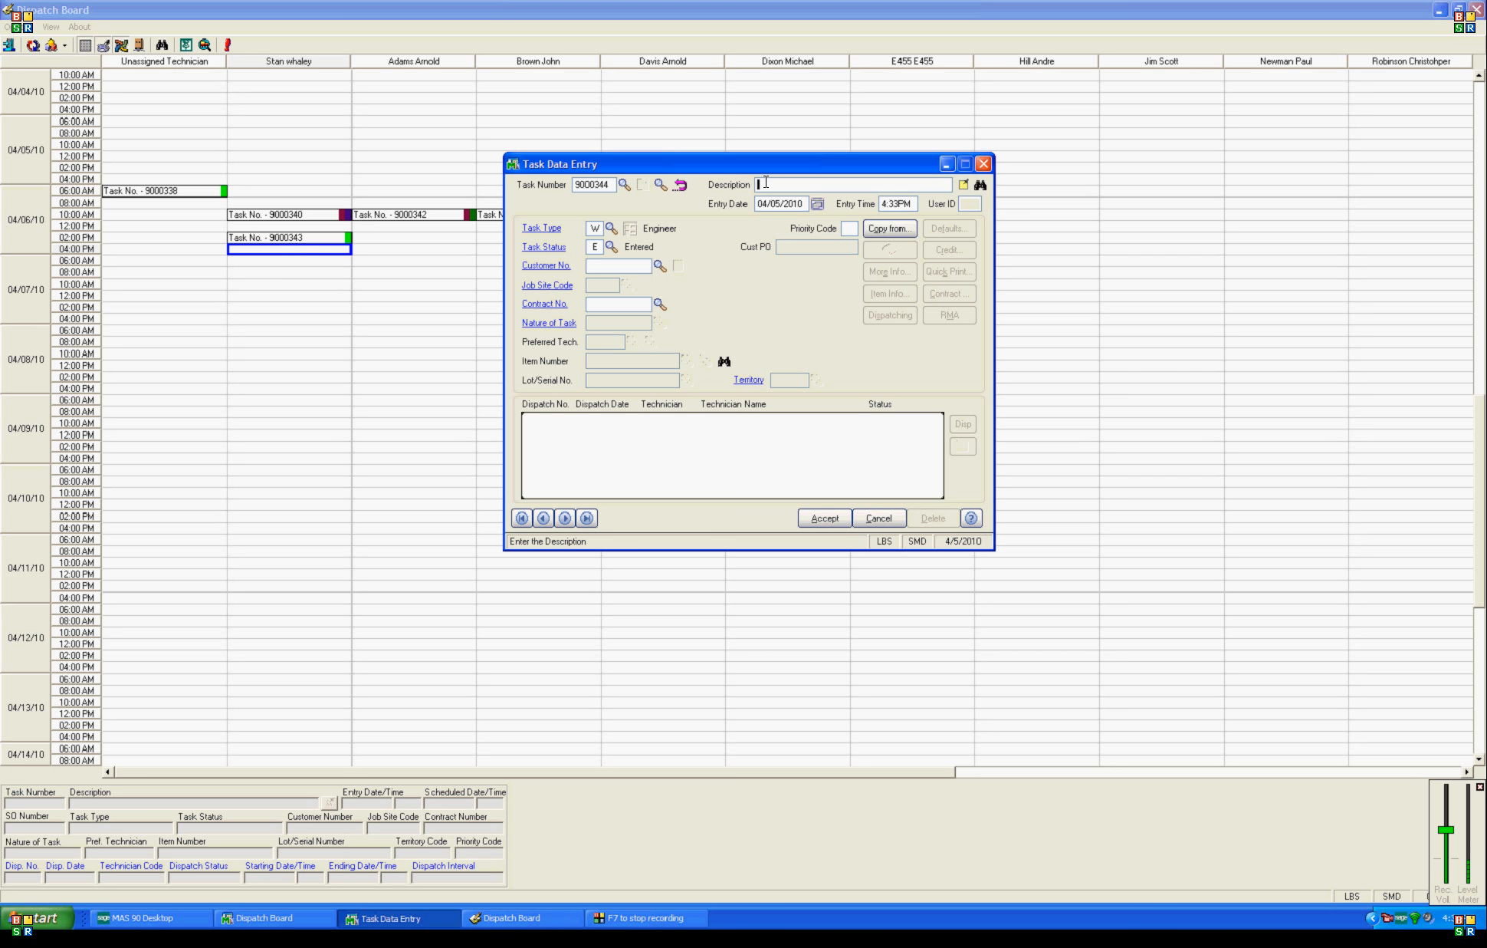
text(Mas90 support call)
Set the task type to Mas90 Support and the task status to First call.
click(612, 230)
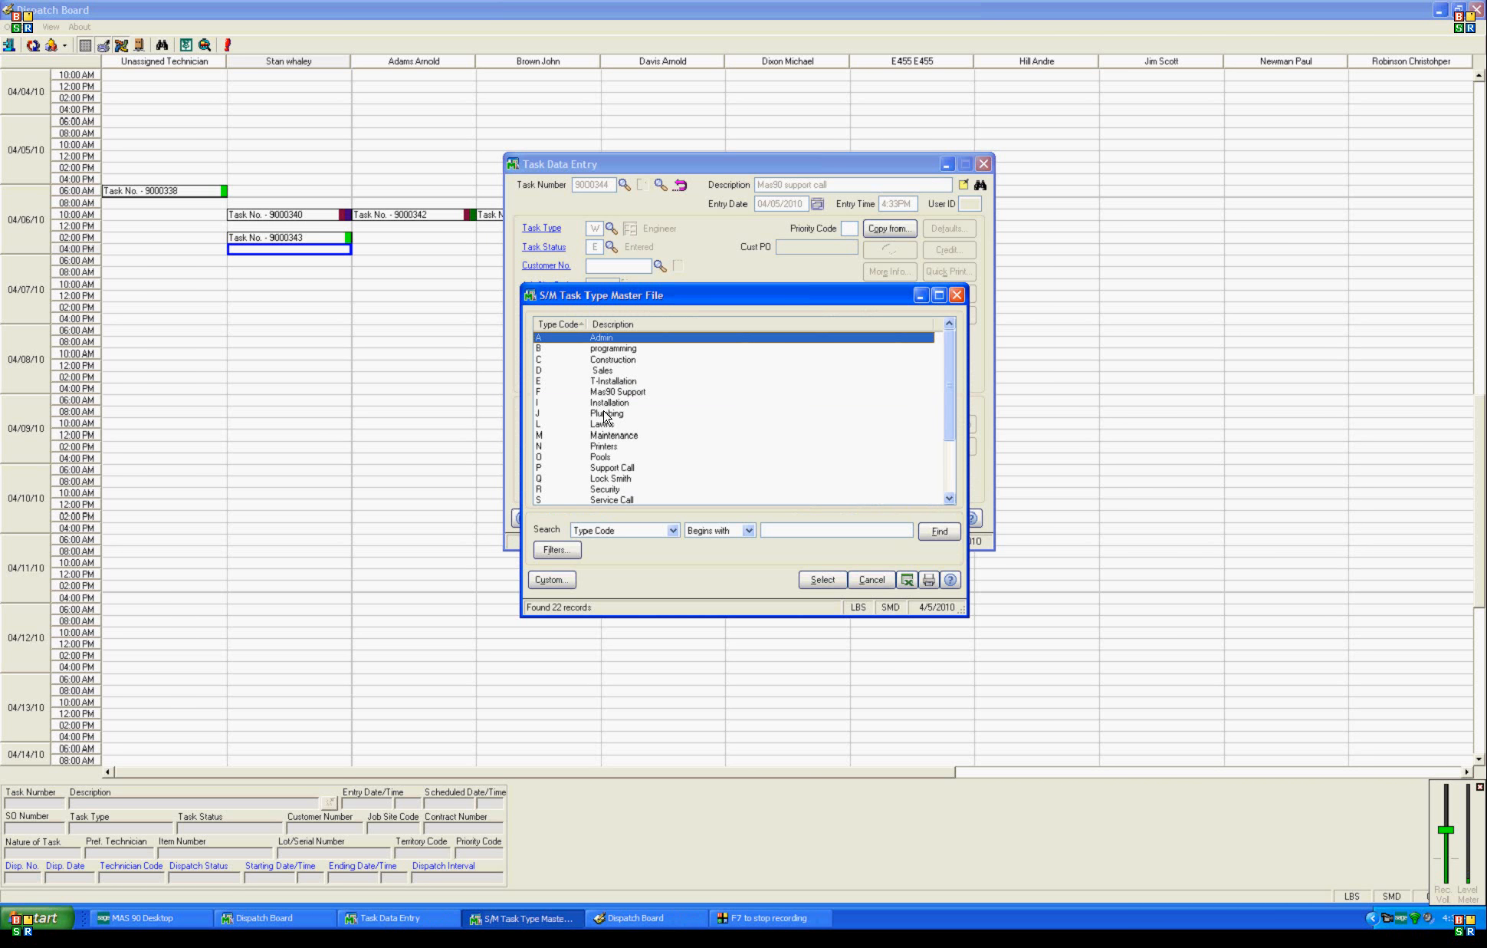
double_click(610, 381)
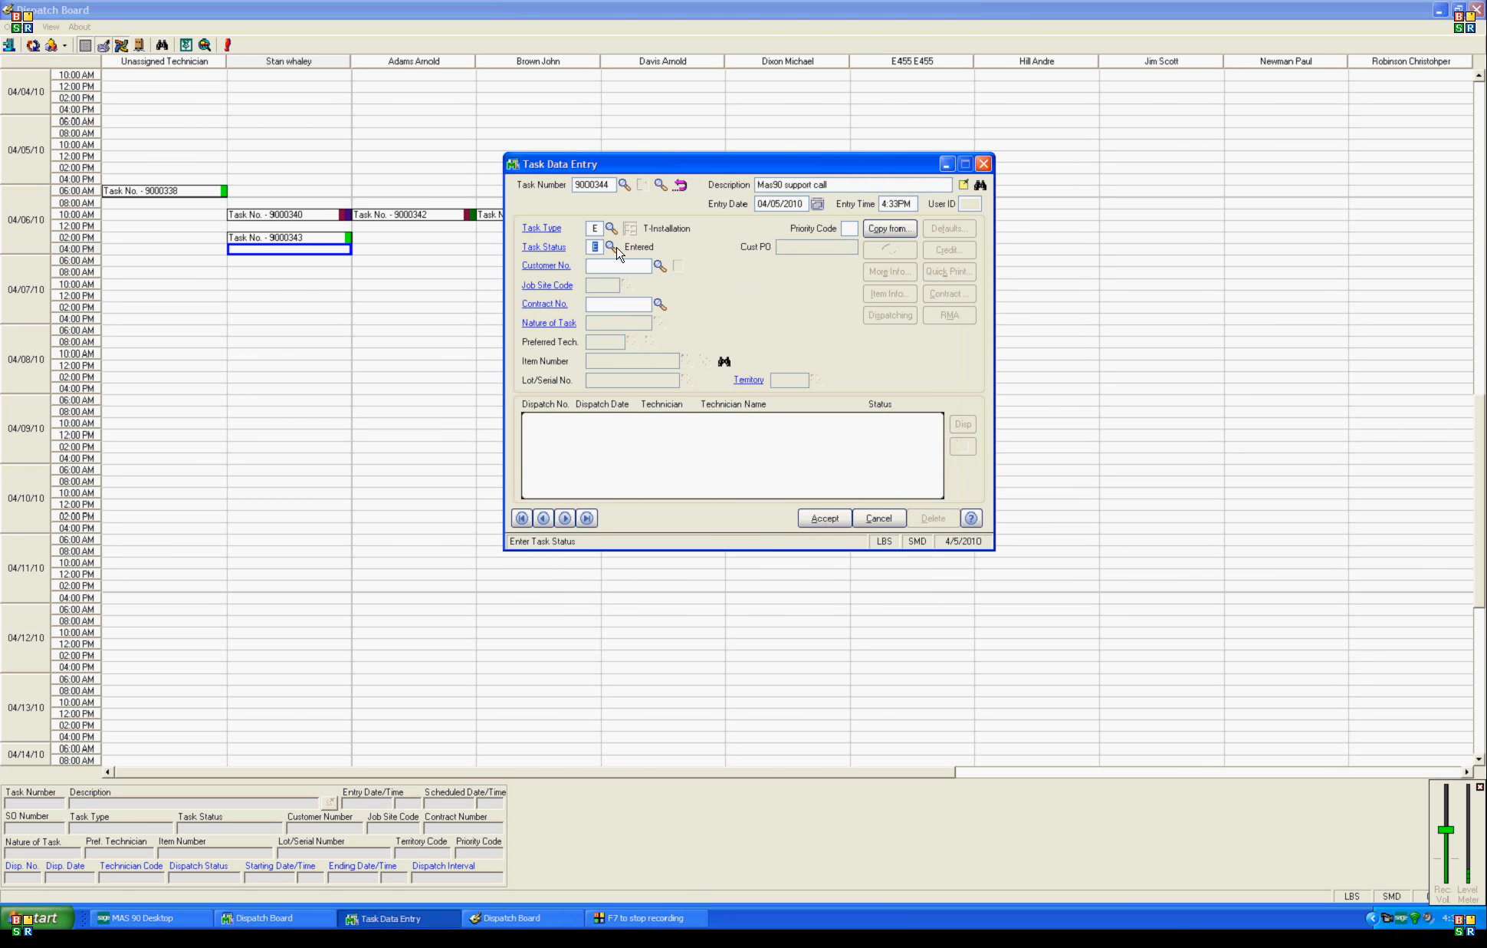
click(612, 247)
double_click(618, 392)
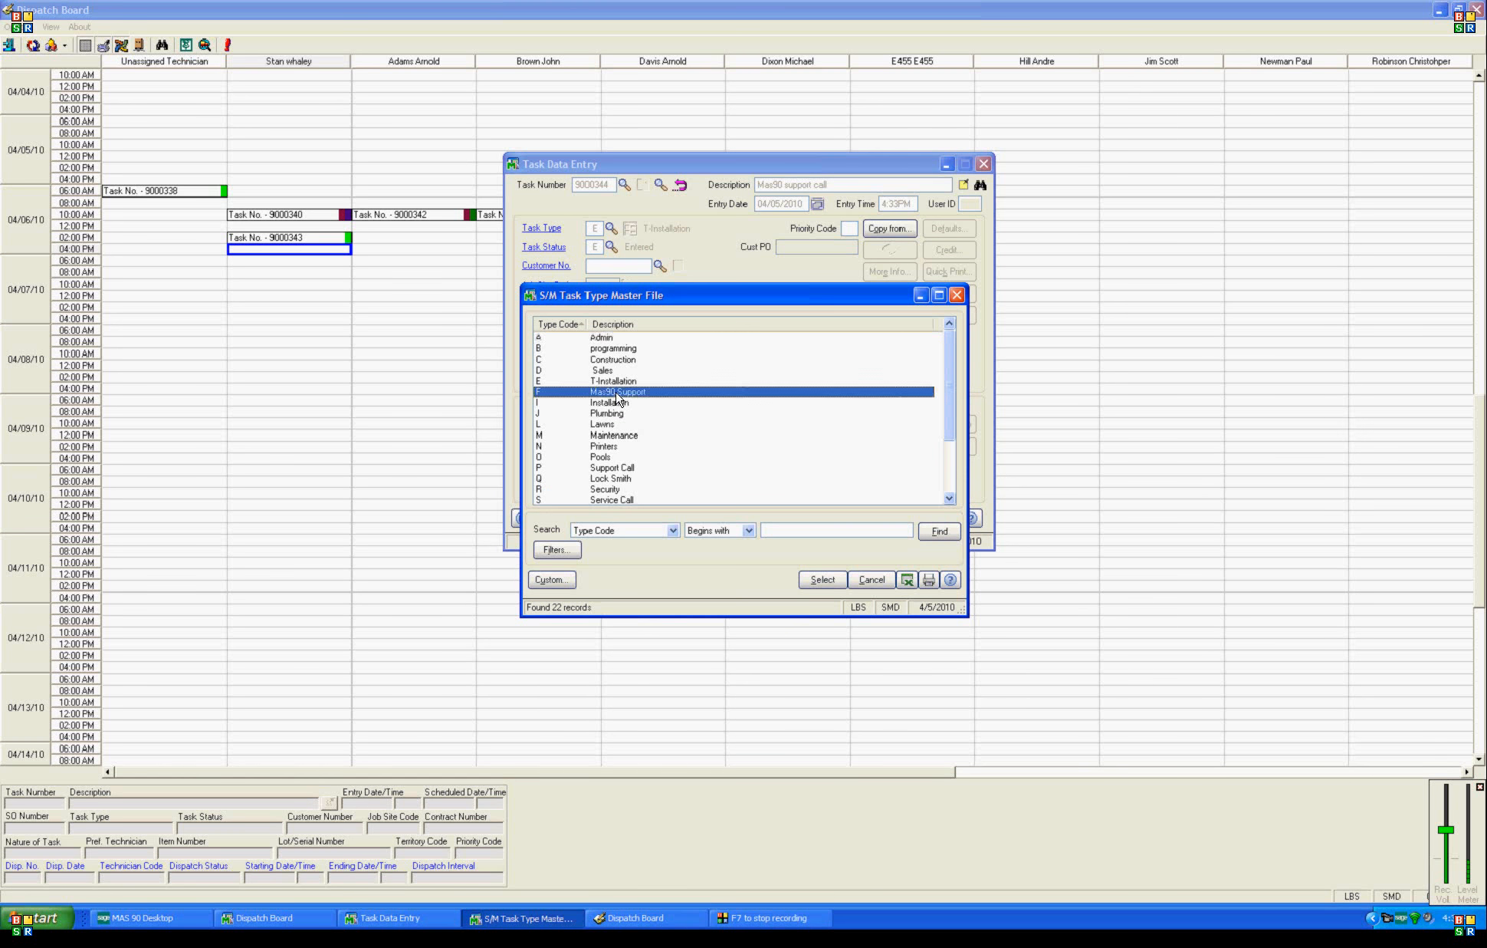
click(611, 246)
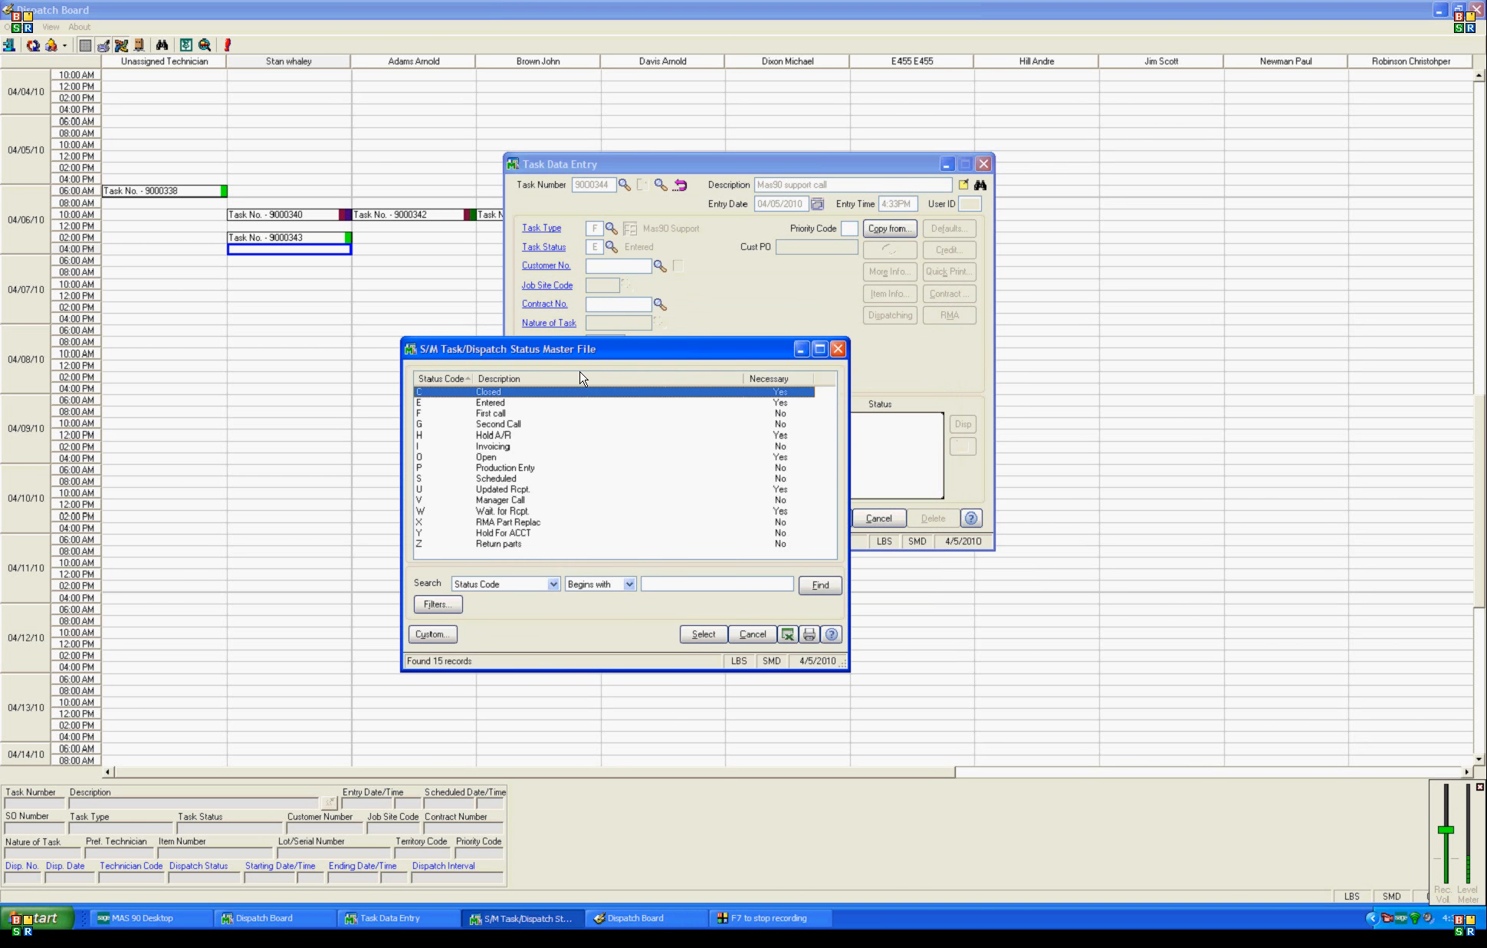
double_click(494, 413)
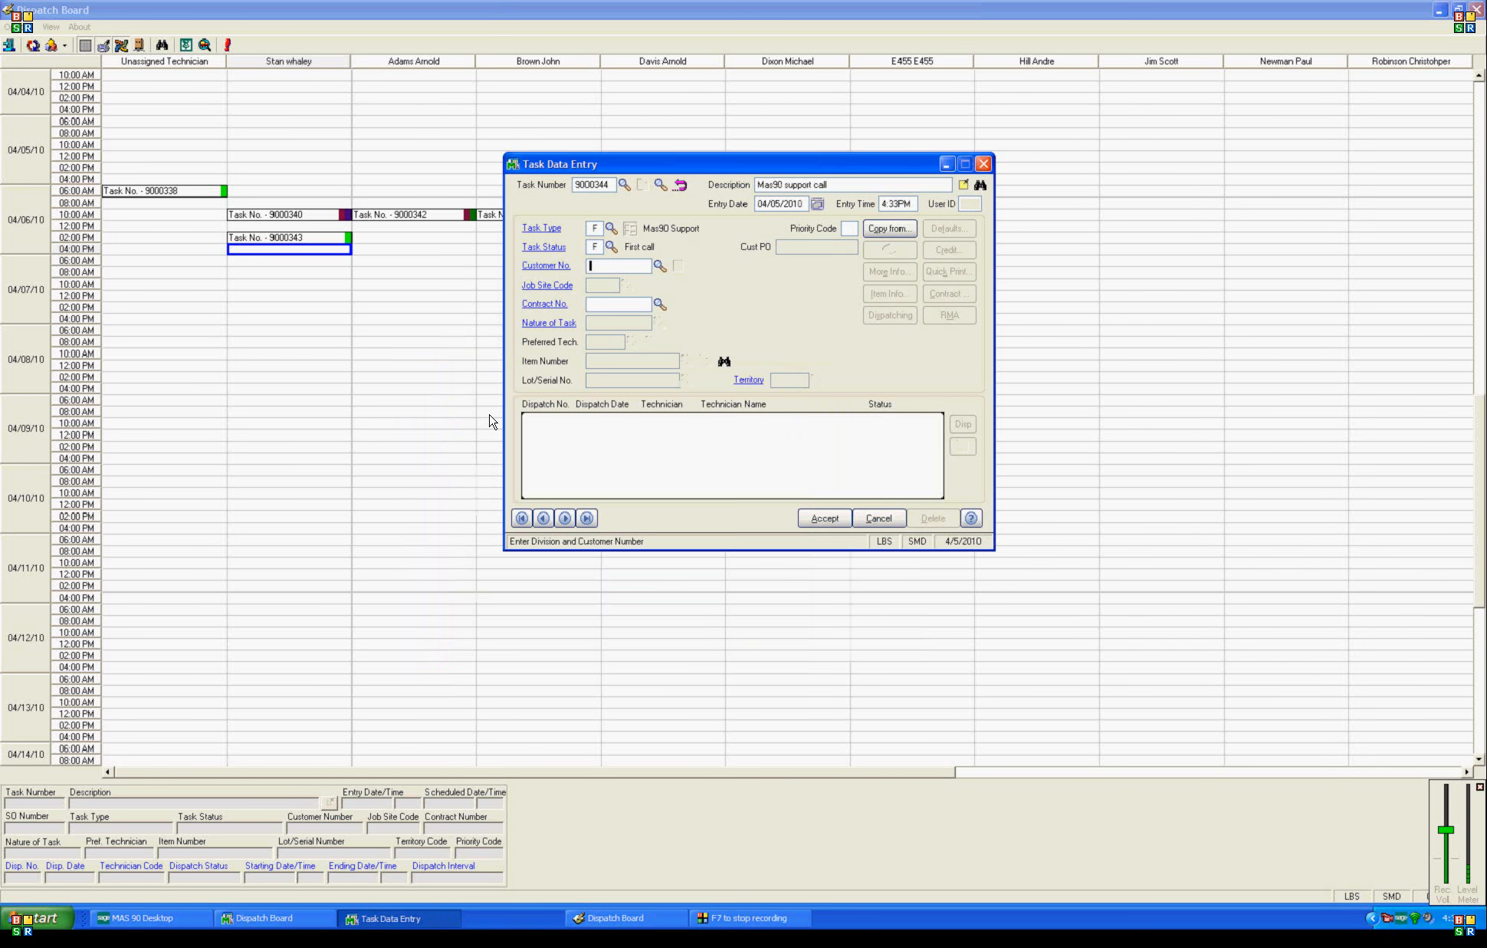
Assign the customer American Business Futures and the "PM for a new client" contract, agreeing to process the item despite the purchase history.
click(660, 265)
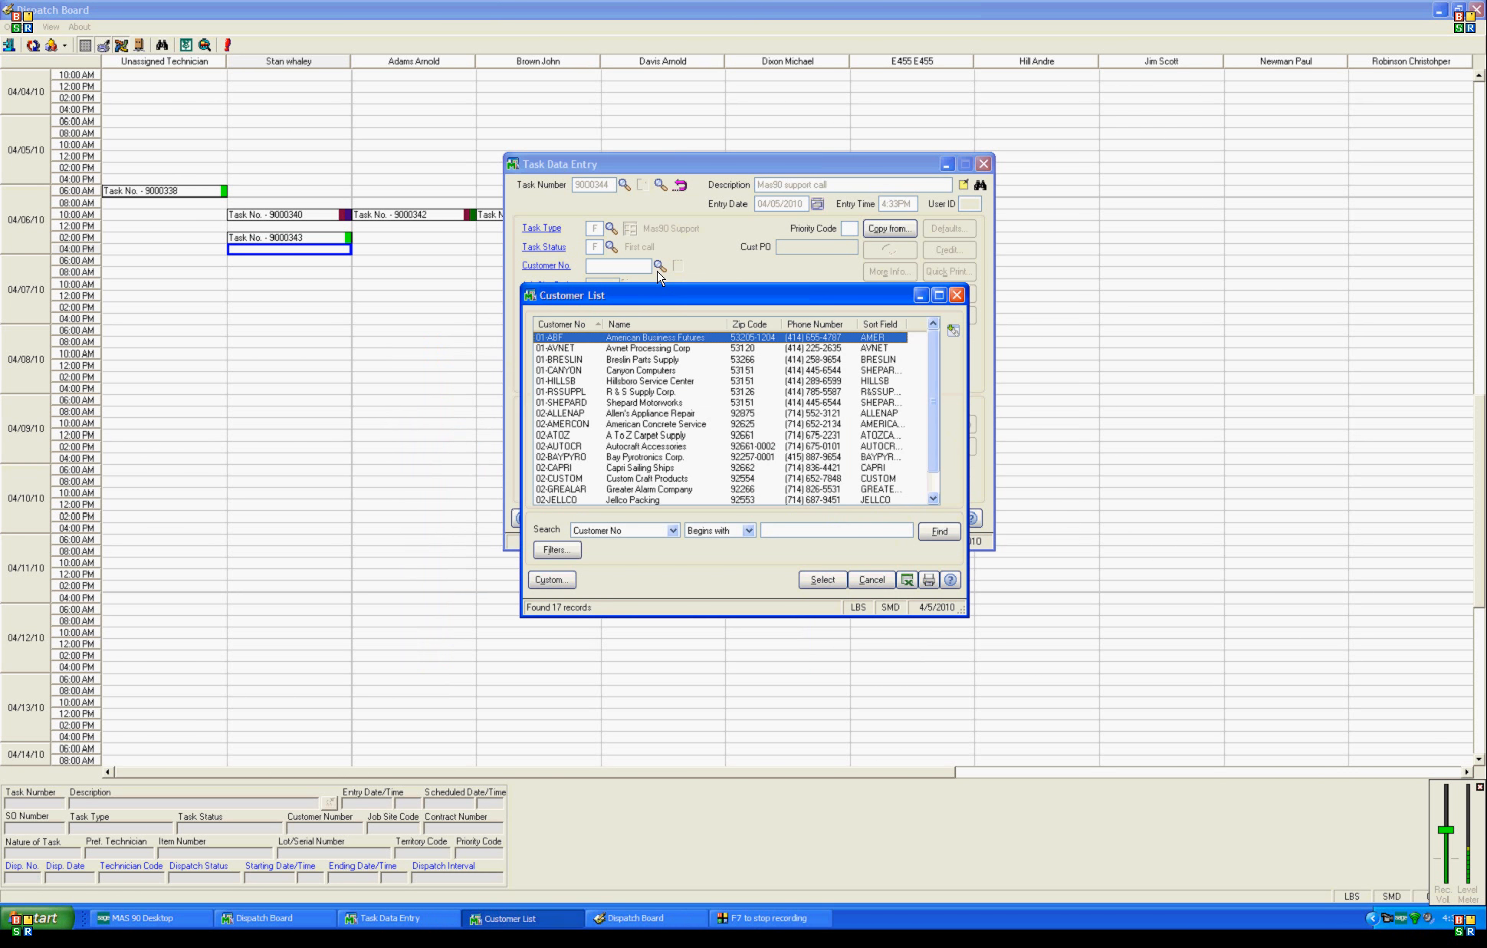
double_click(629, 342)
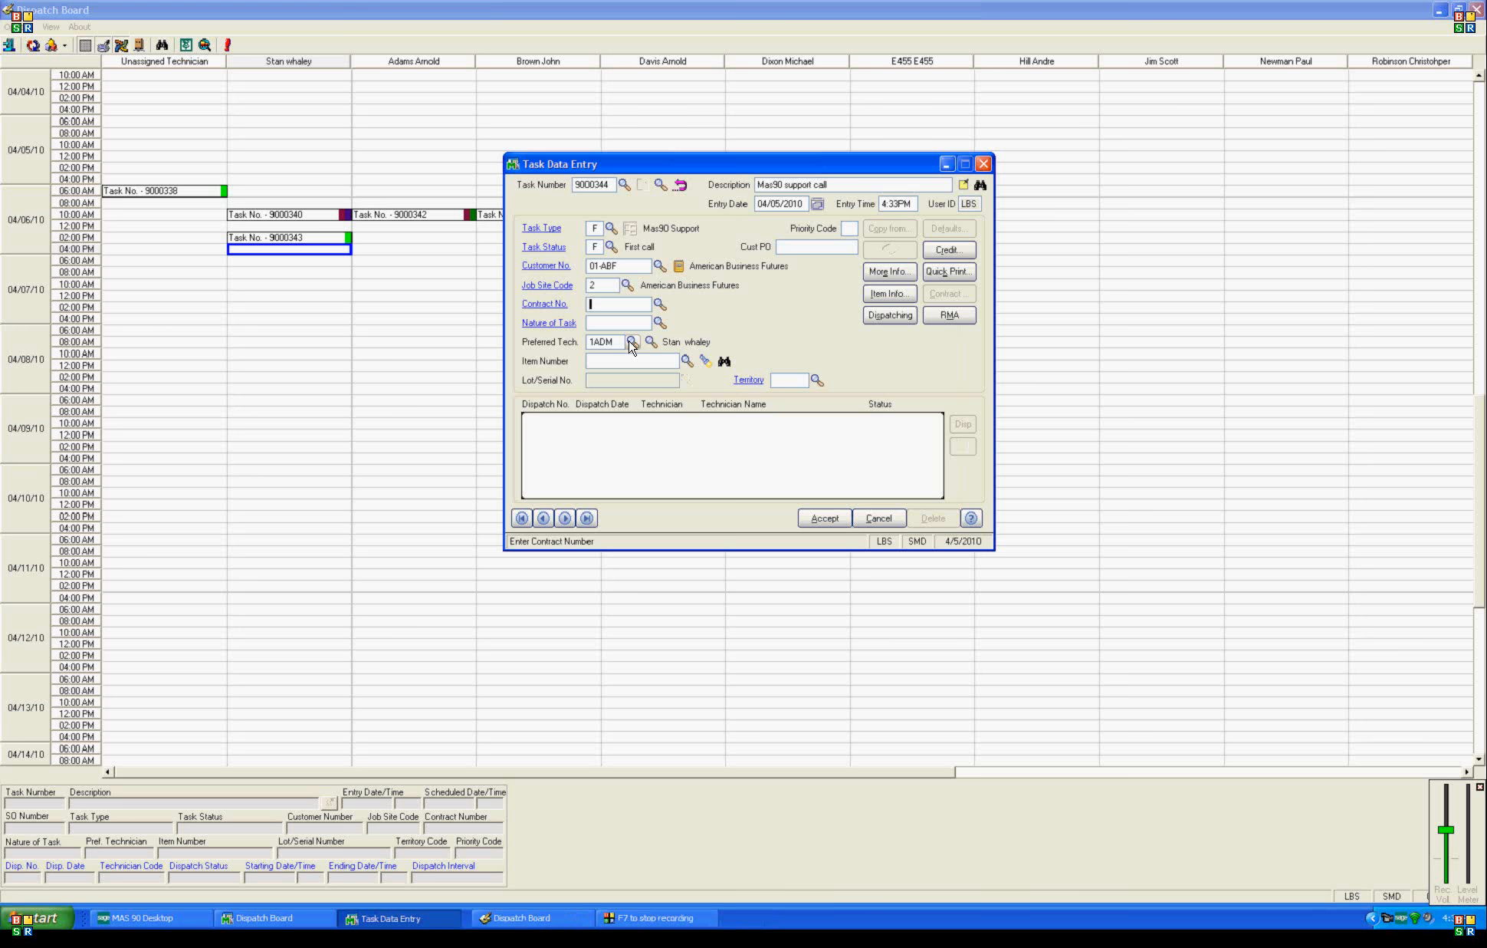
click(659, 305)
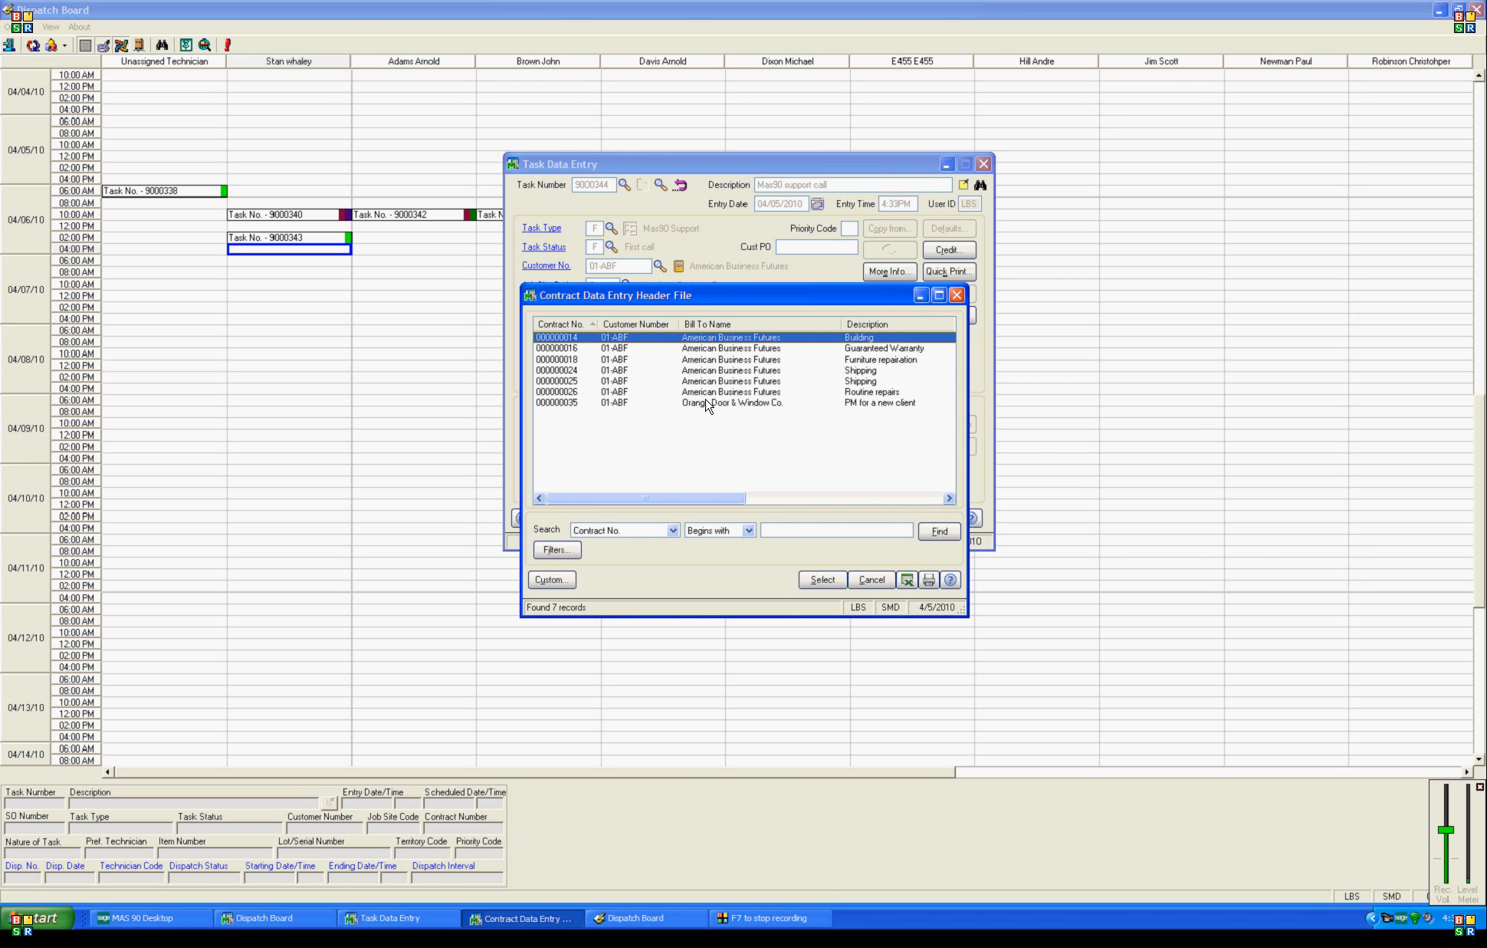
double_click(705, 403)
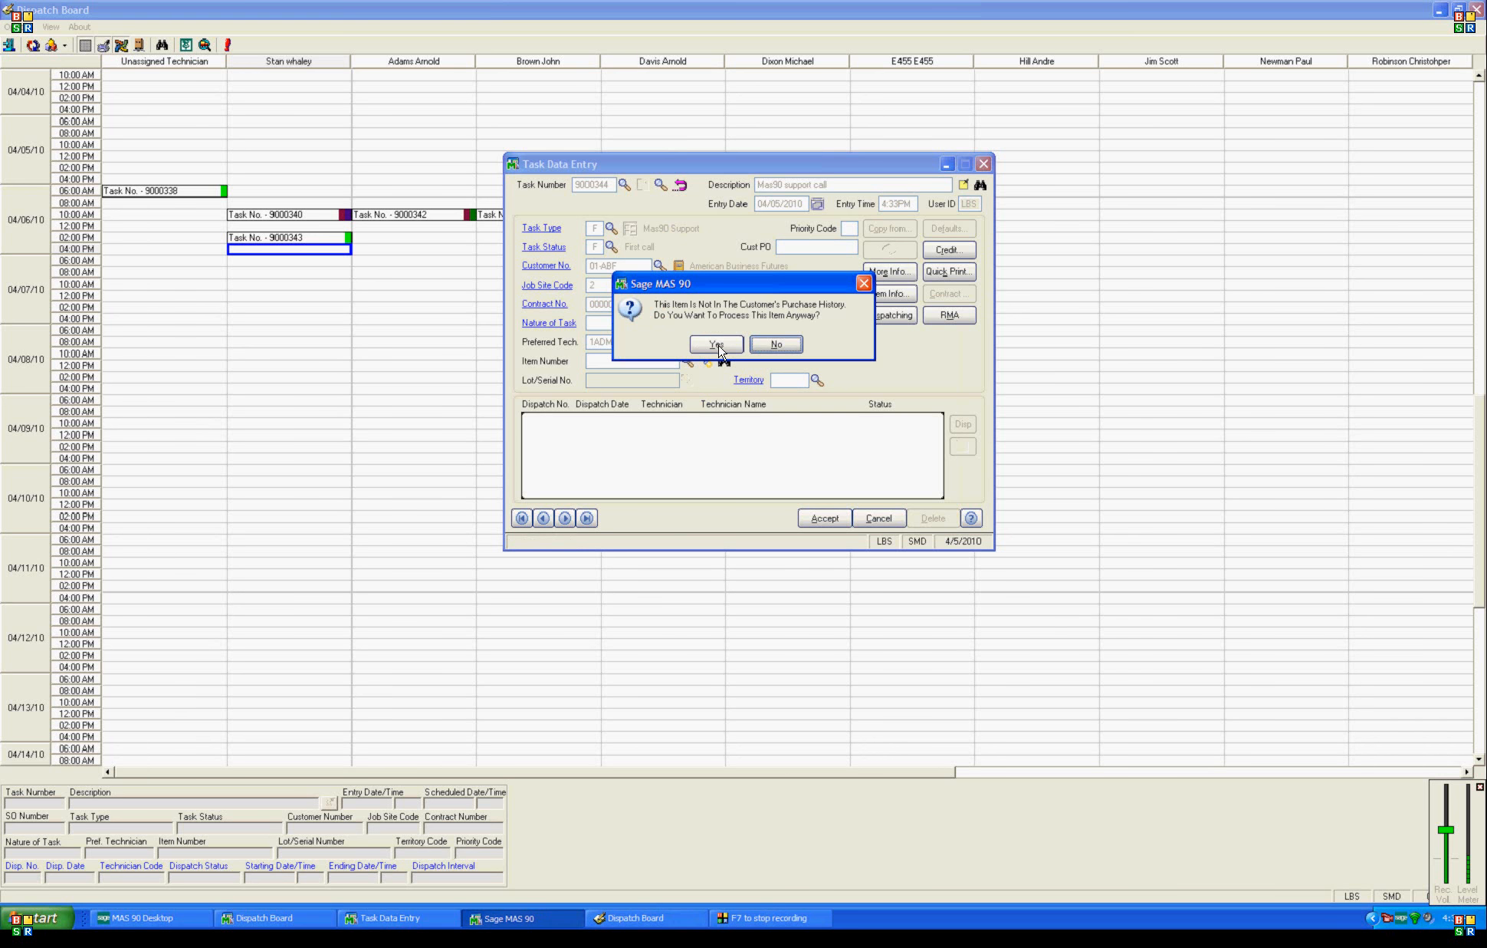
click(715, 344)
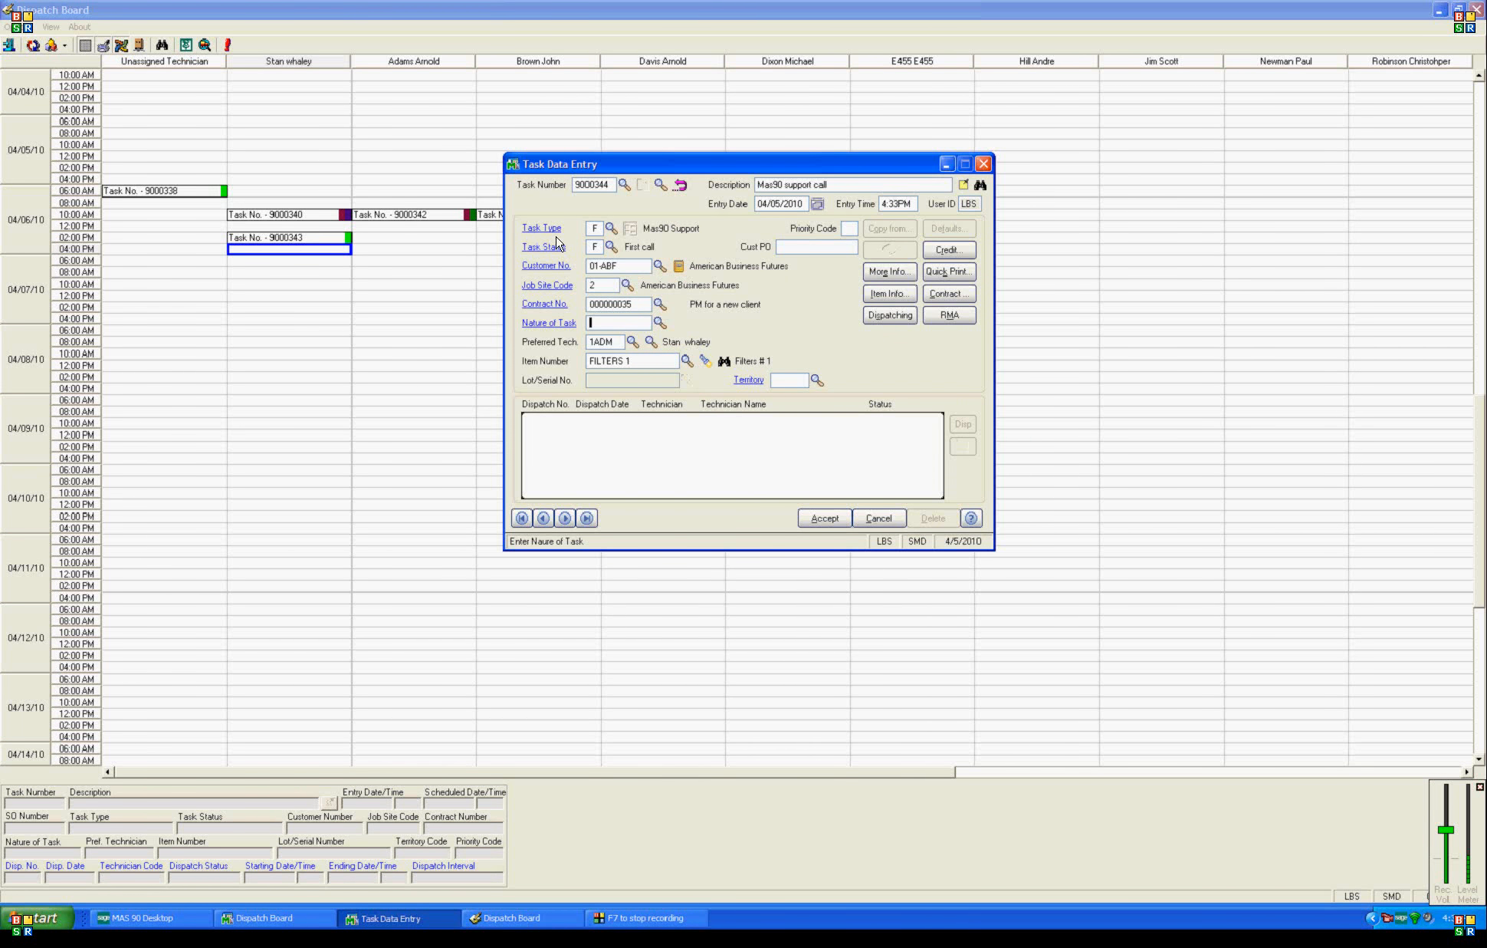
Set the nature of task to ERROR (Mas90 Error Messages) and clear the item number.
click(658, 323)
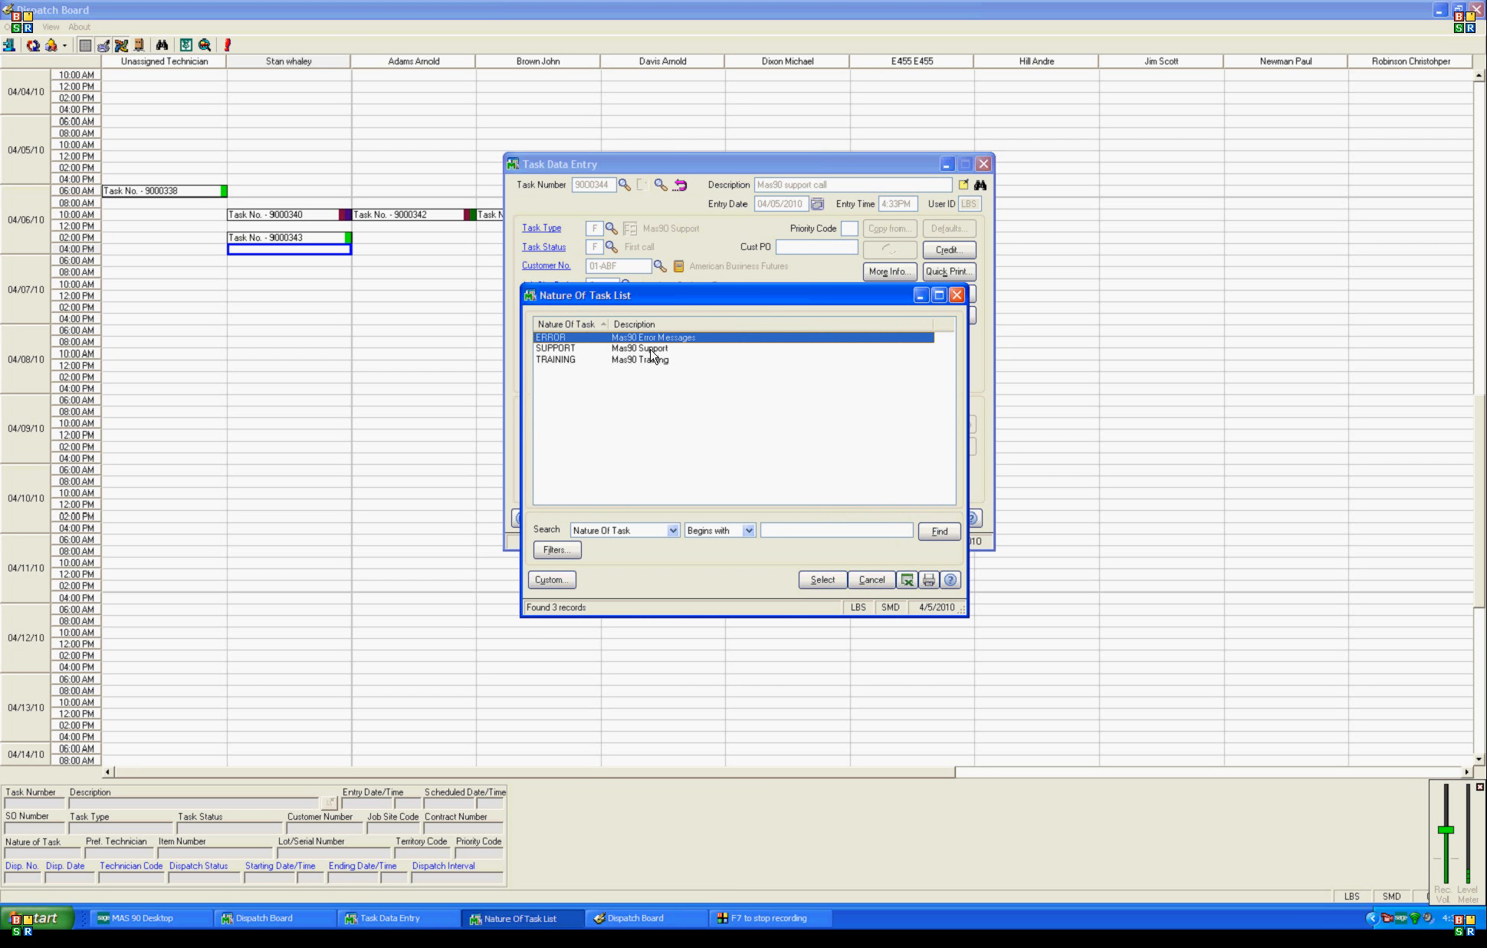
double_click(663, 339)
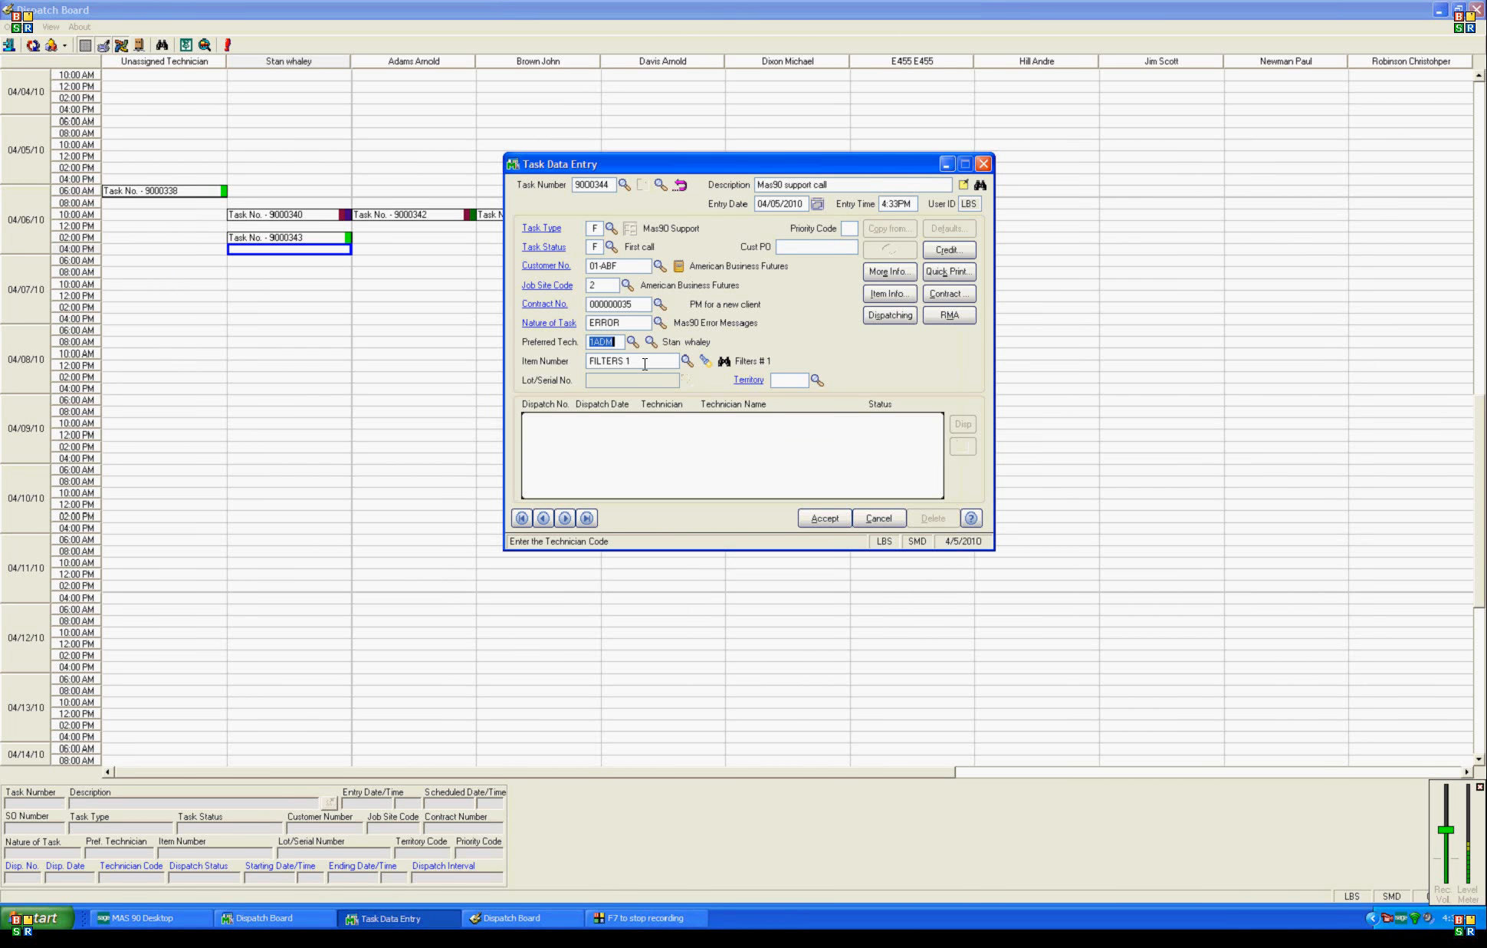
click(645, 365)
key(BackSpace)
key(BackSpace)
key(BackSpace)
key(BackSpace)
key(BackSpace)
key(BackSpace)
key(BackSpace)
key(BackSpace)
key(BackSpace)
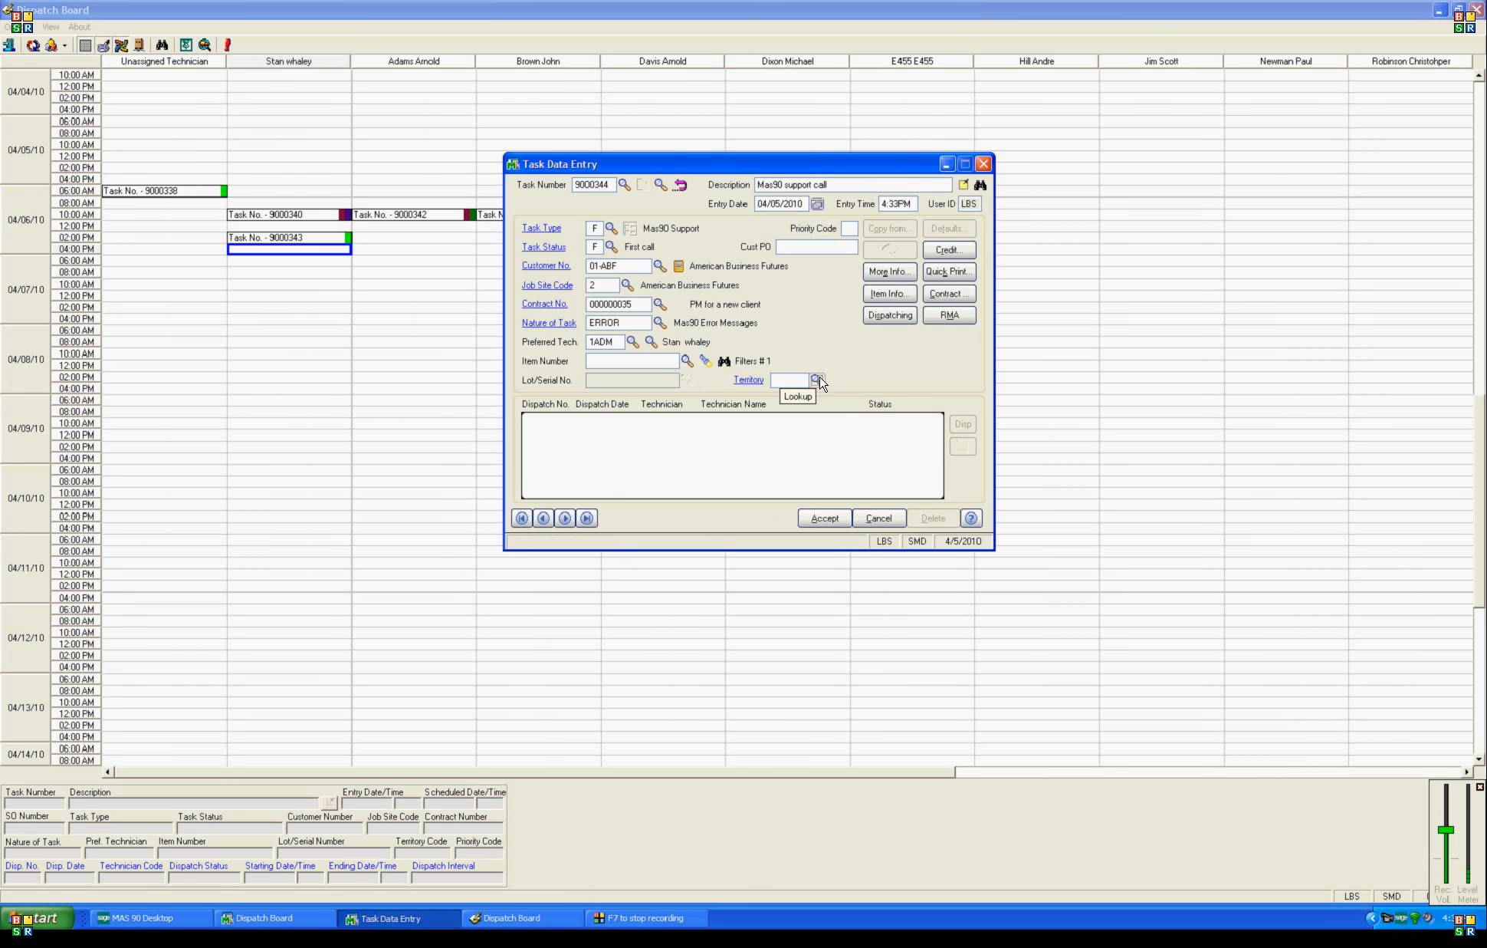
Set the task's territory to Fresno and enter PO 12345 as the customer PO.
click(817, 381)
click(743, 502)
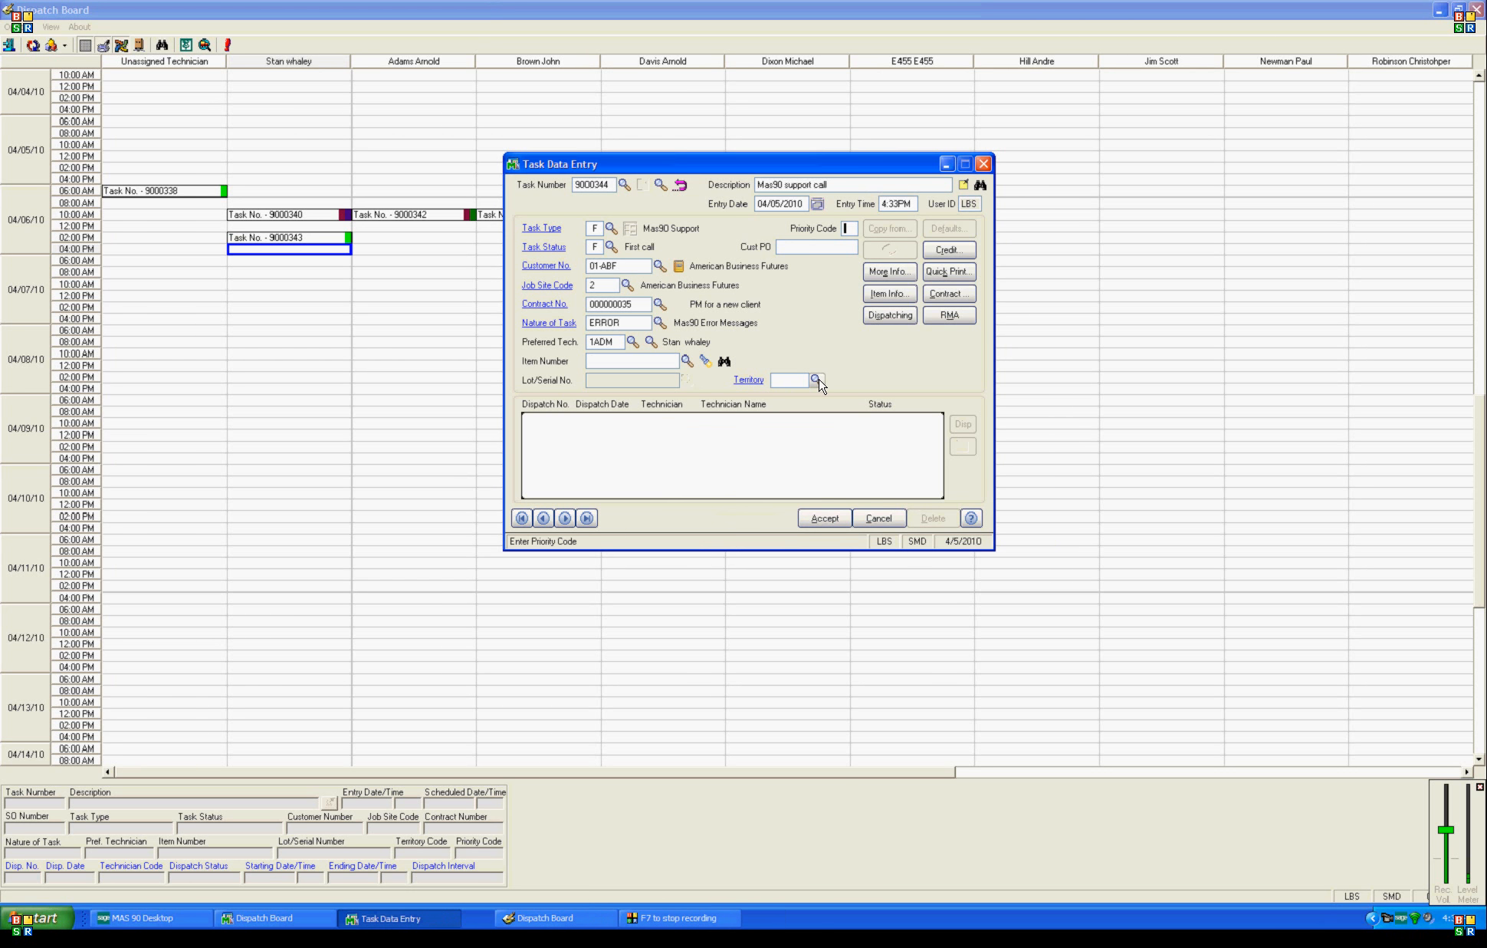
click(817, 380)
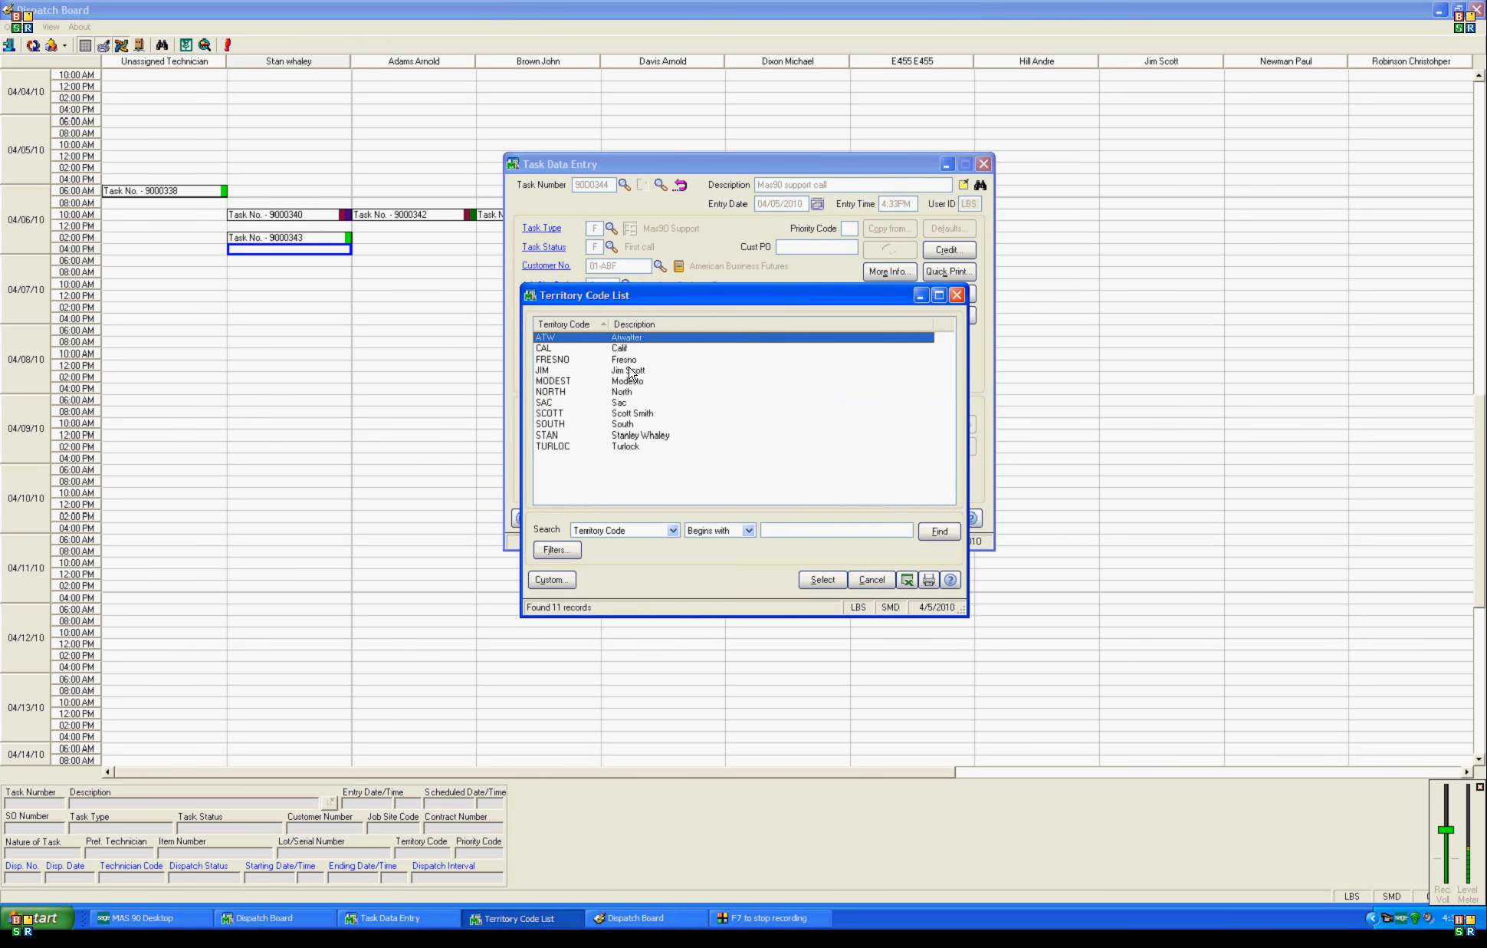
double_click(624, 359)
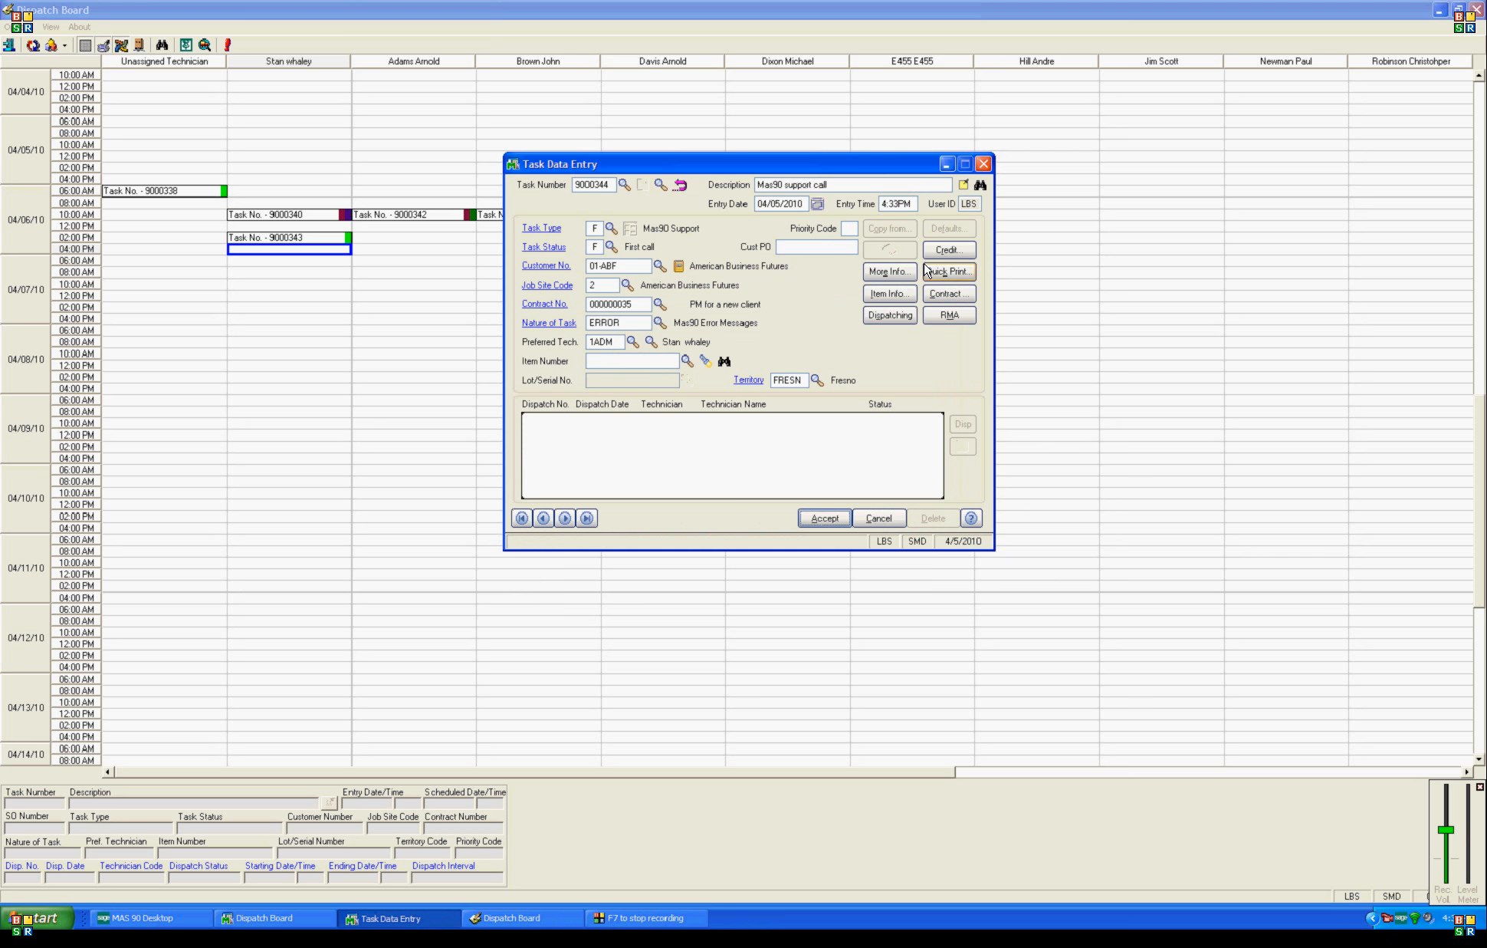
click(822, 247)
text(PO 12345)
key(Tab)
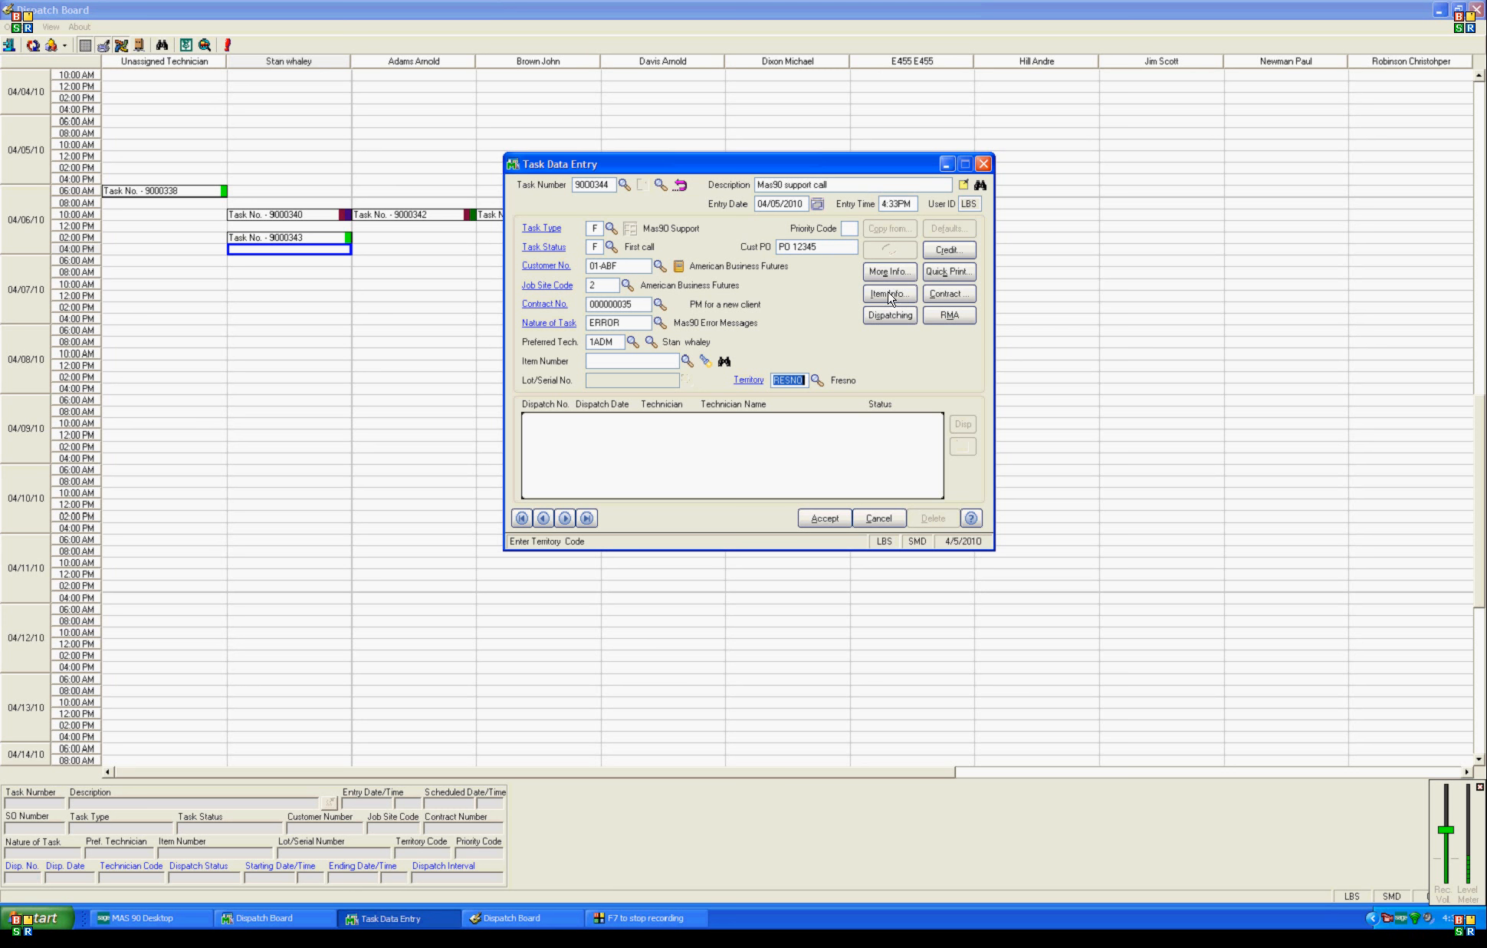
Review the customer's credit details and the task's additional address and scheduling information.
click(949, 250)
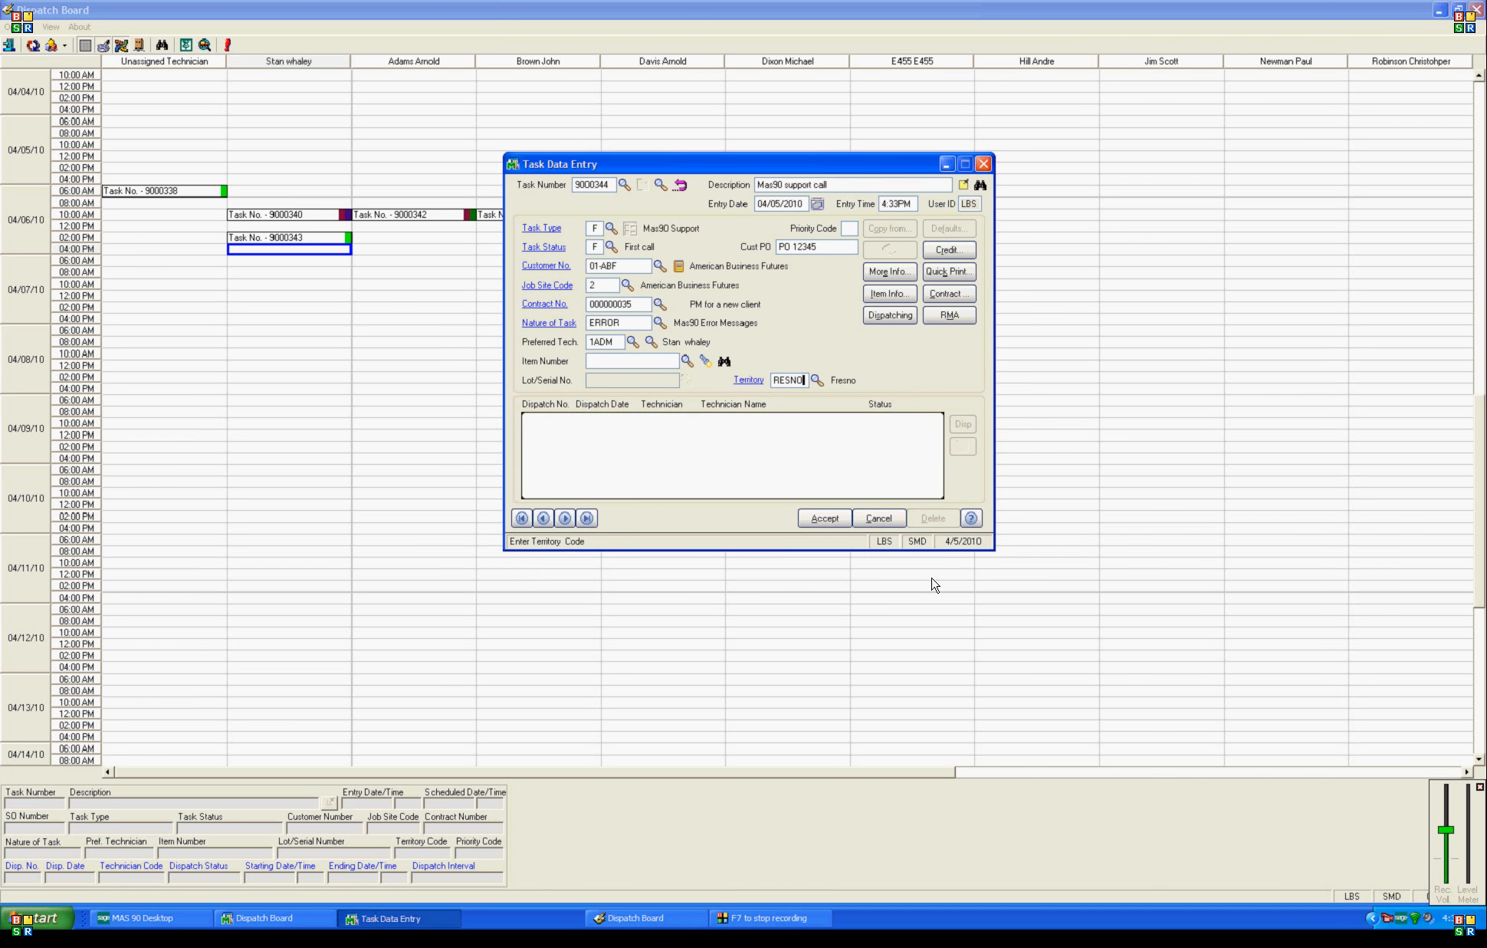
click(935, 584)
click(888, 272)
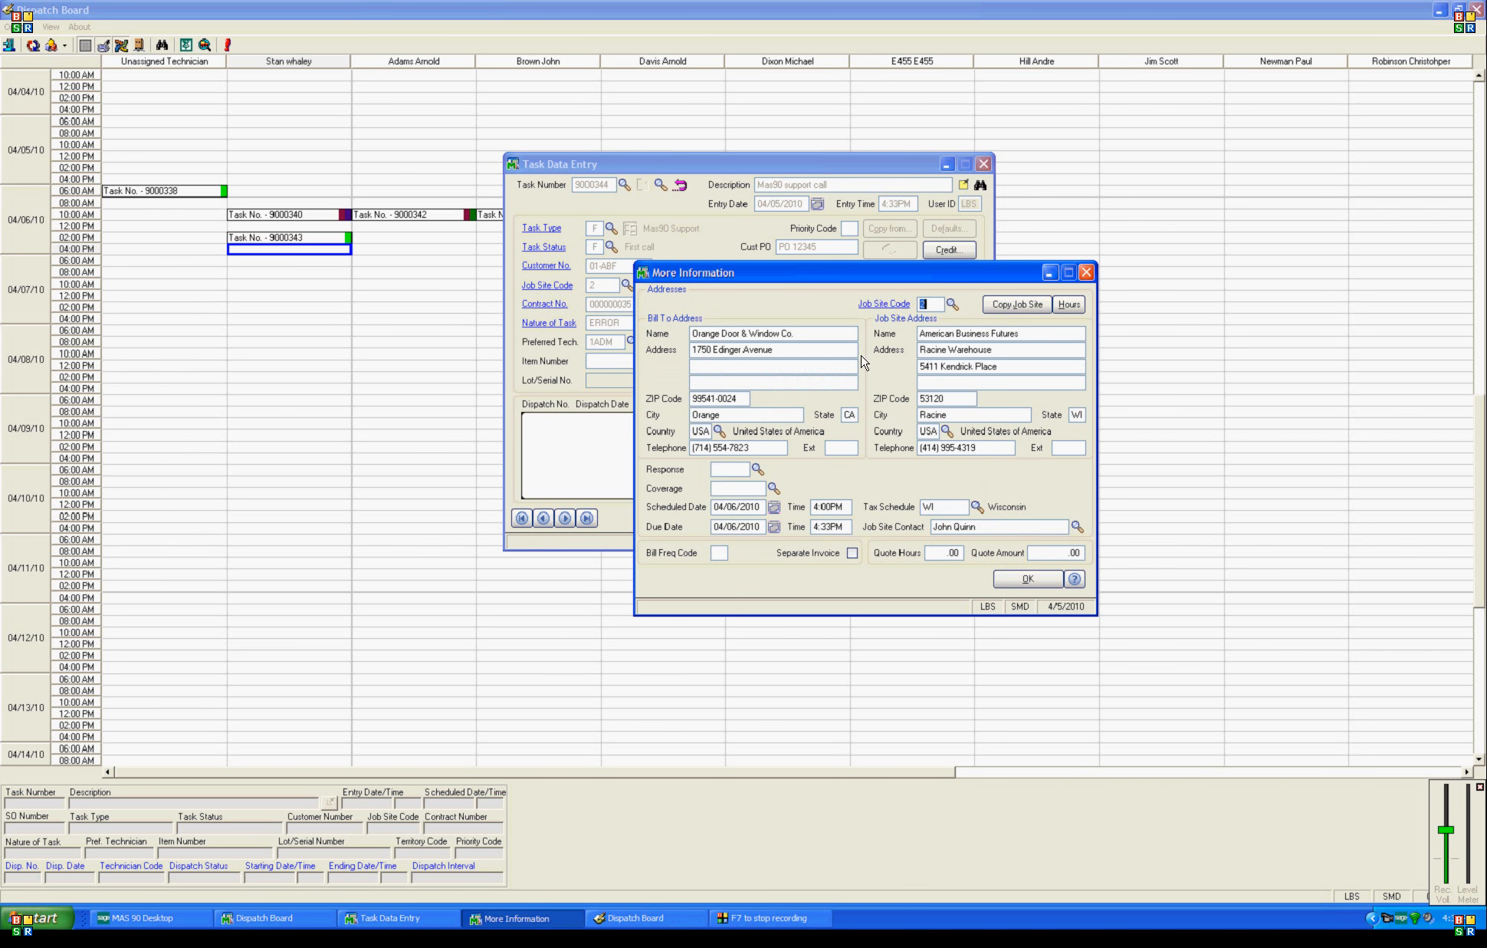
click(1012, 582)
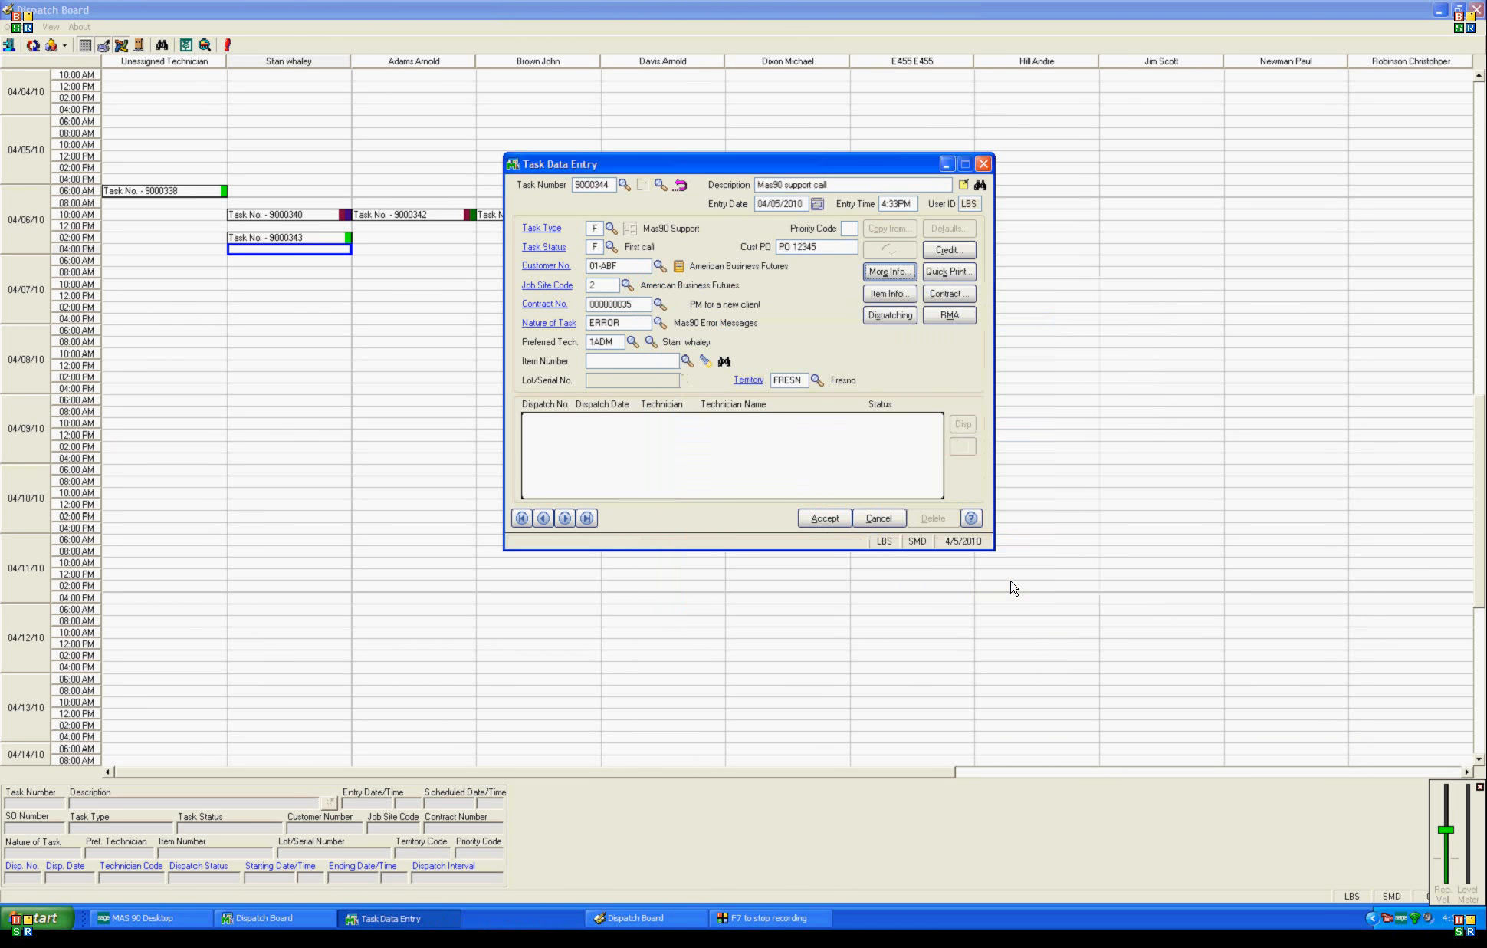
Review the customer's item history and the material and labor coverage of the contract.
click(876, 294)
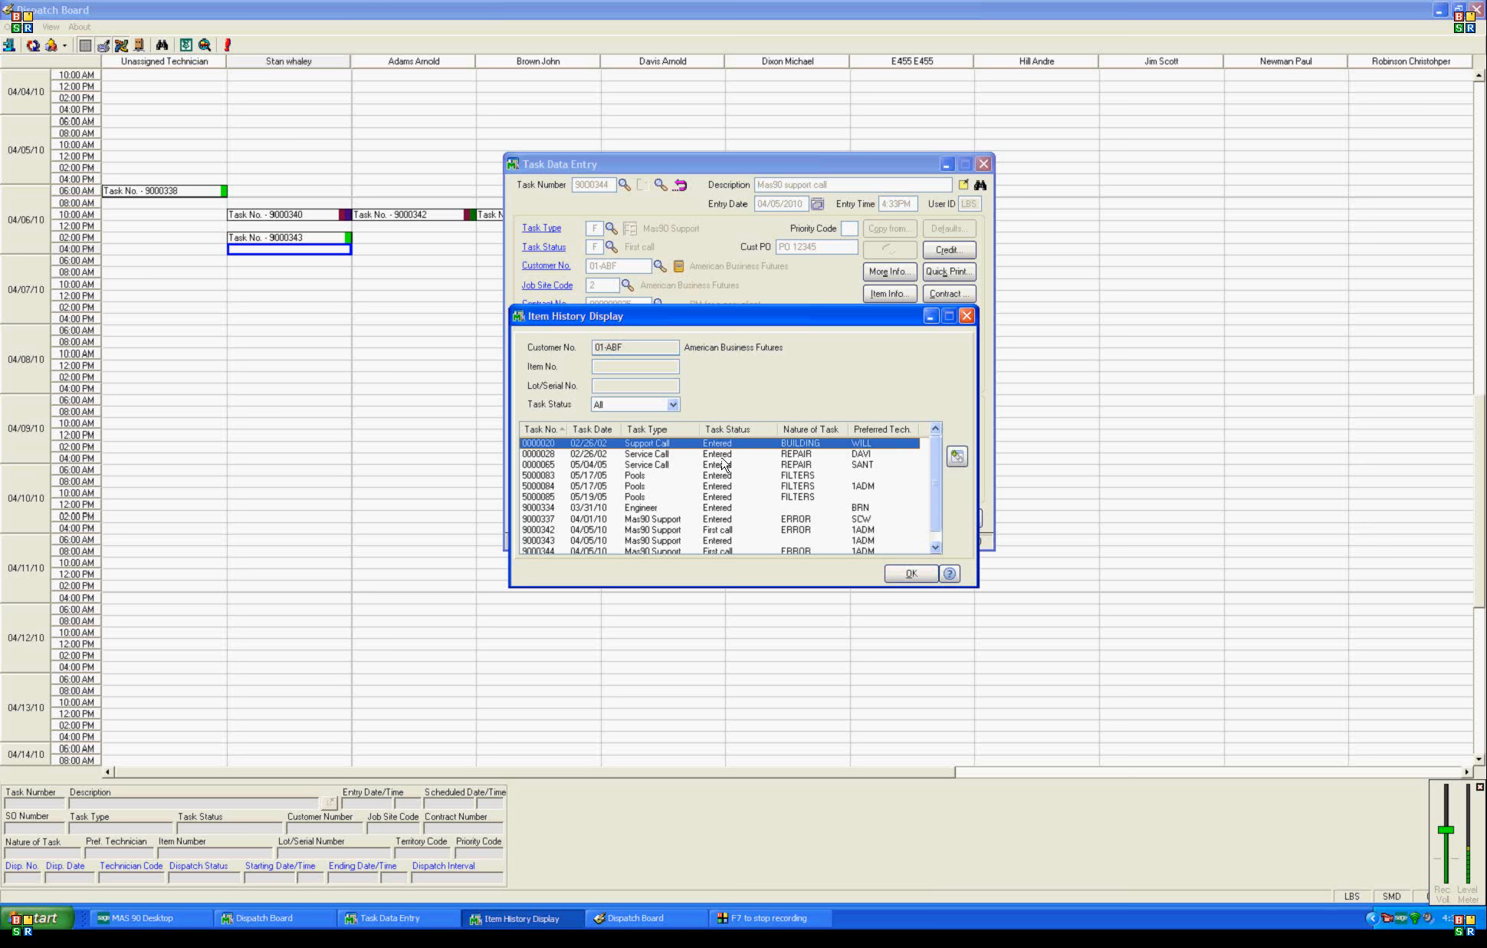
click(908, 573)
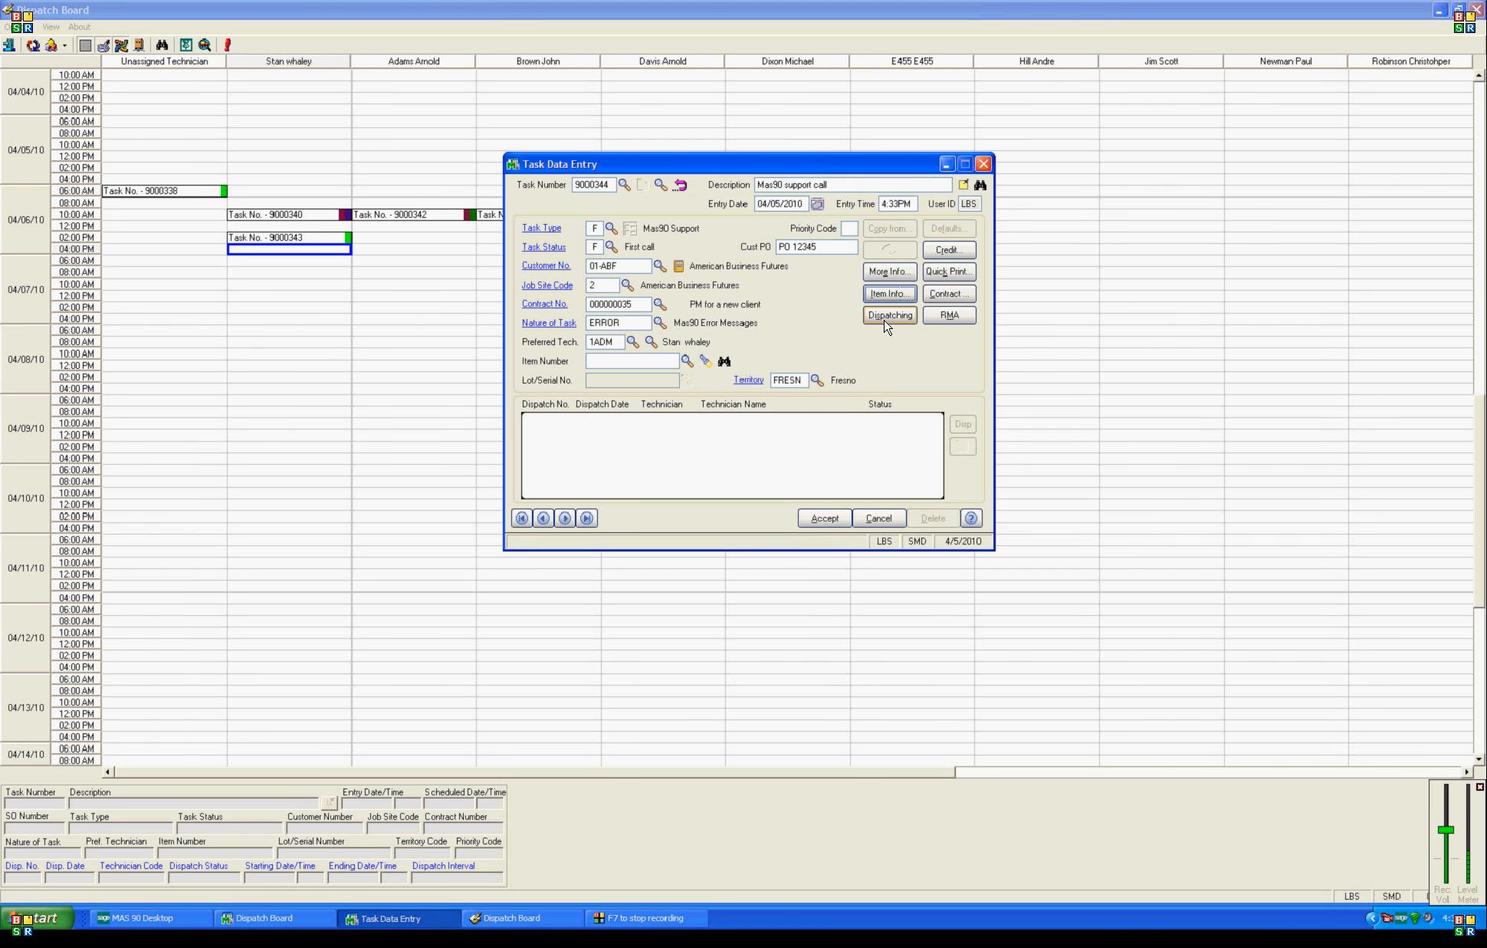
click(948, 294)
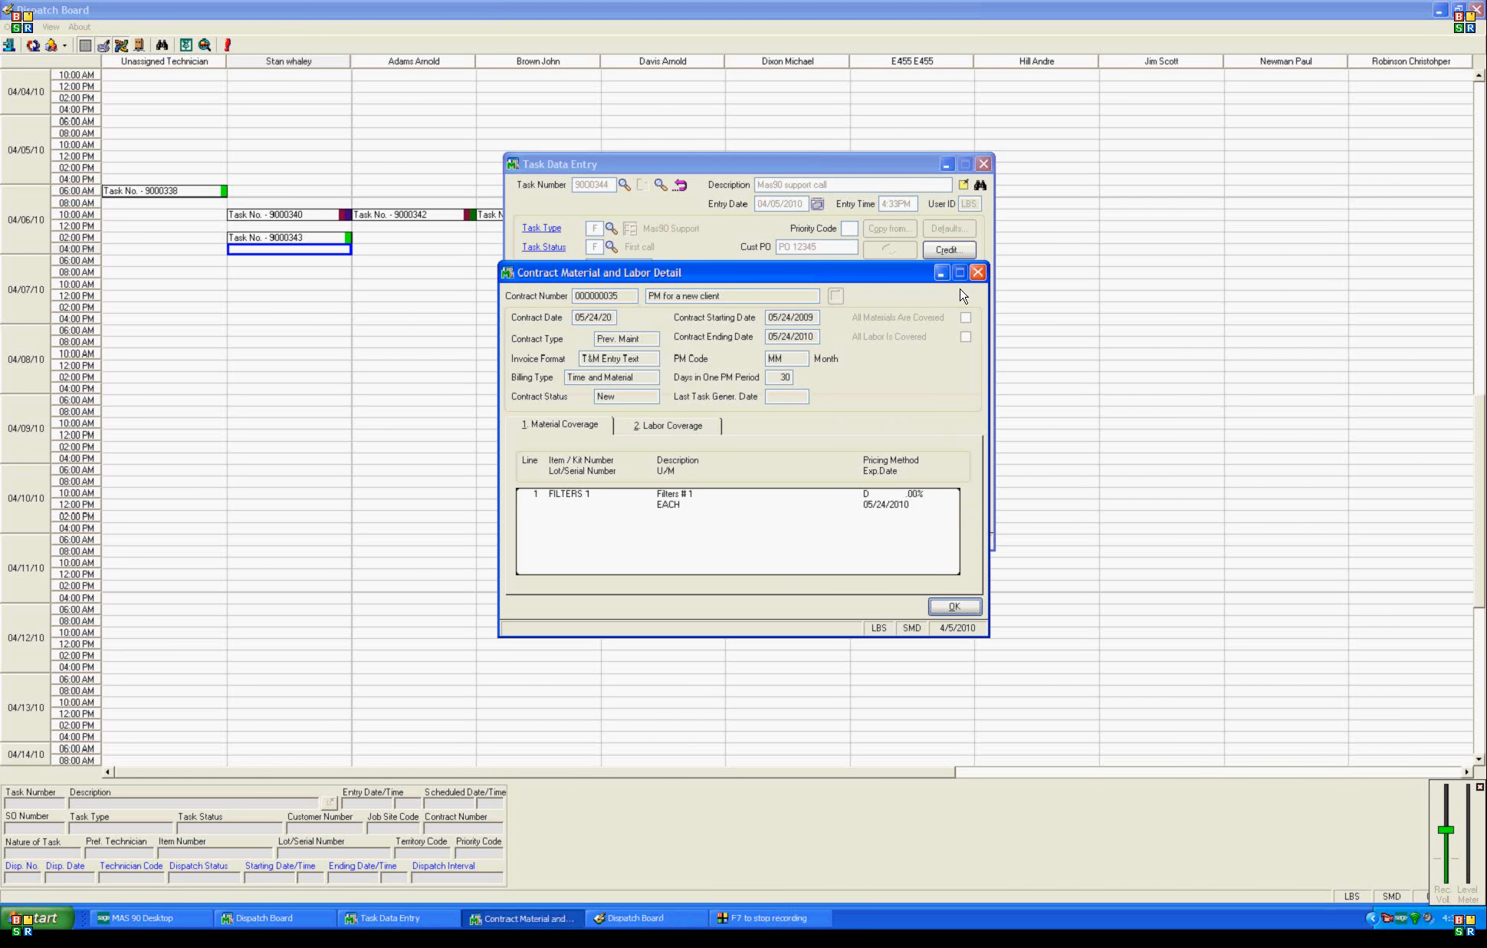
click(642, 429)
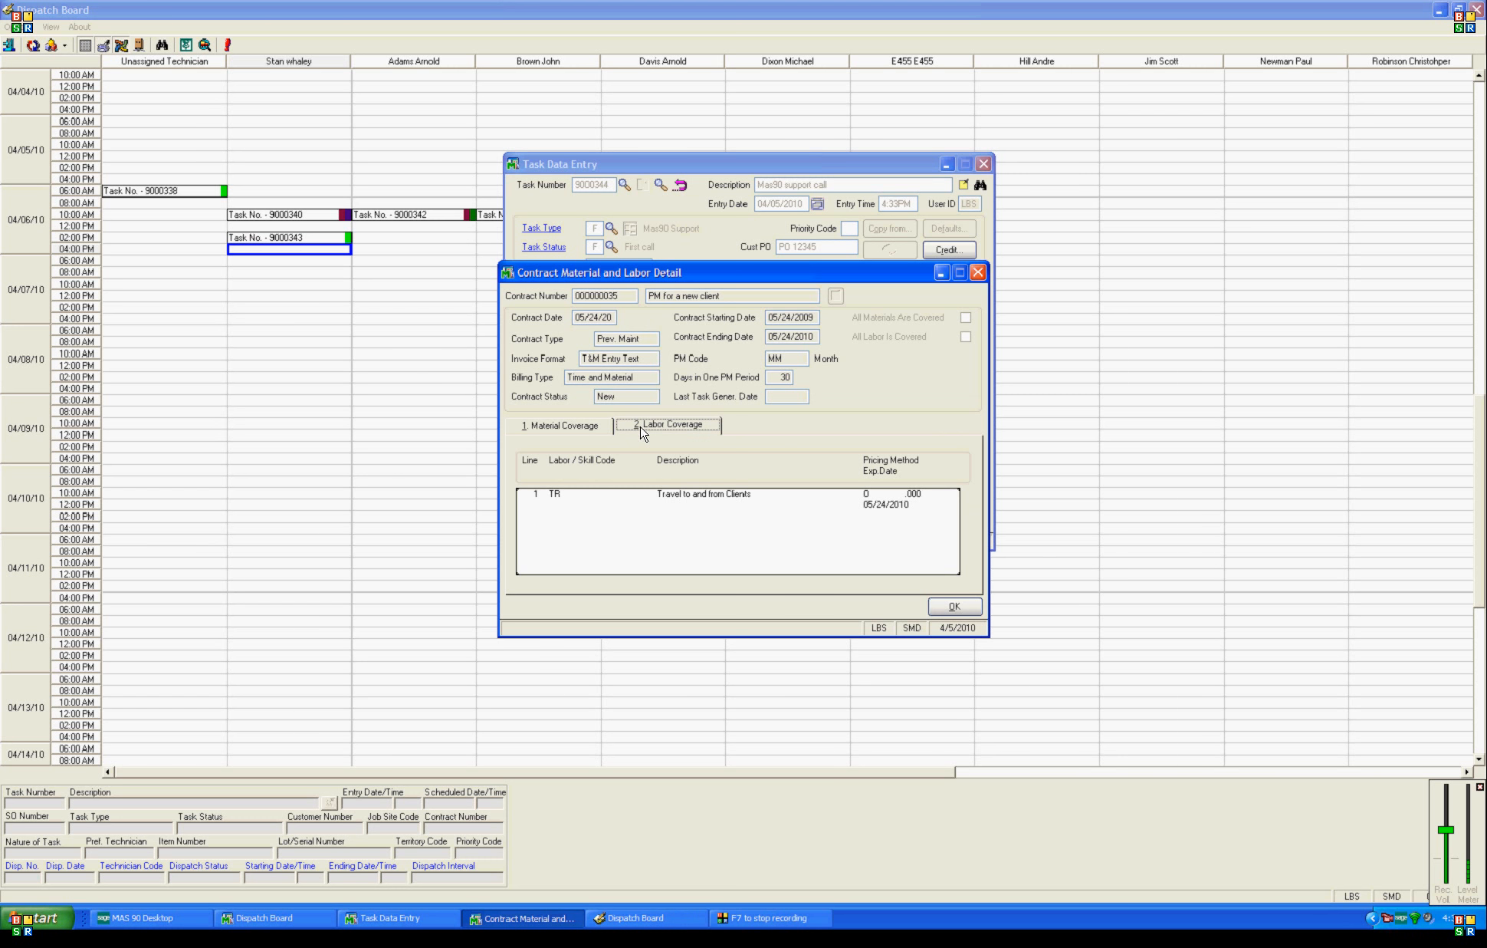
click(958, 607)
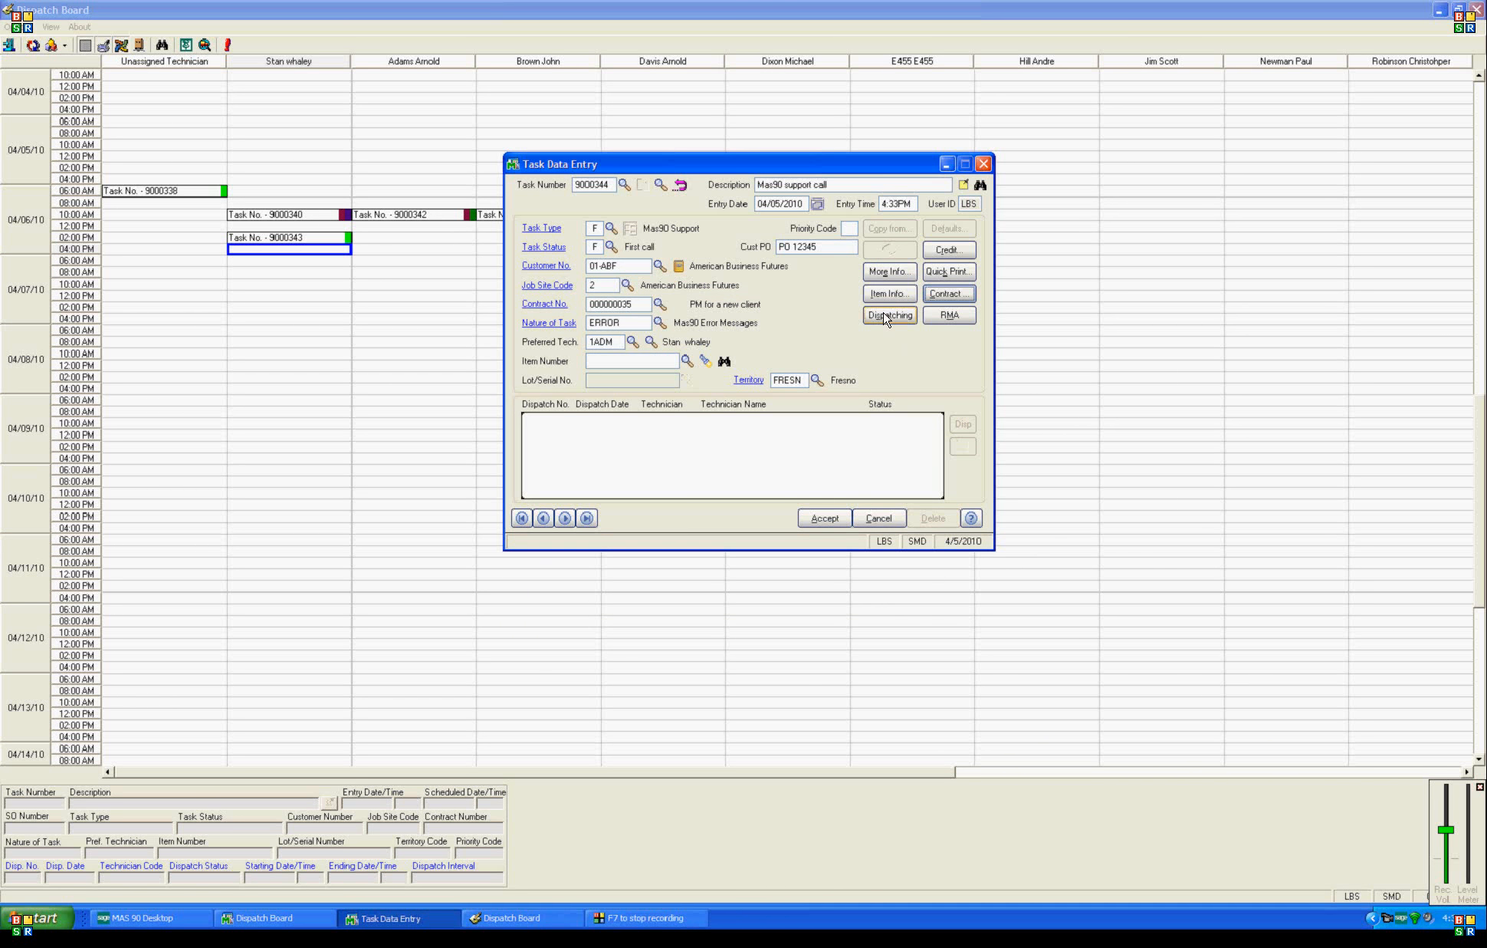
Save the Mas90 support call task and open a dispatch entry for it.
click(888, 315)
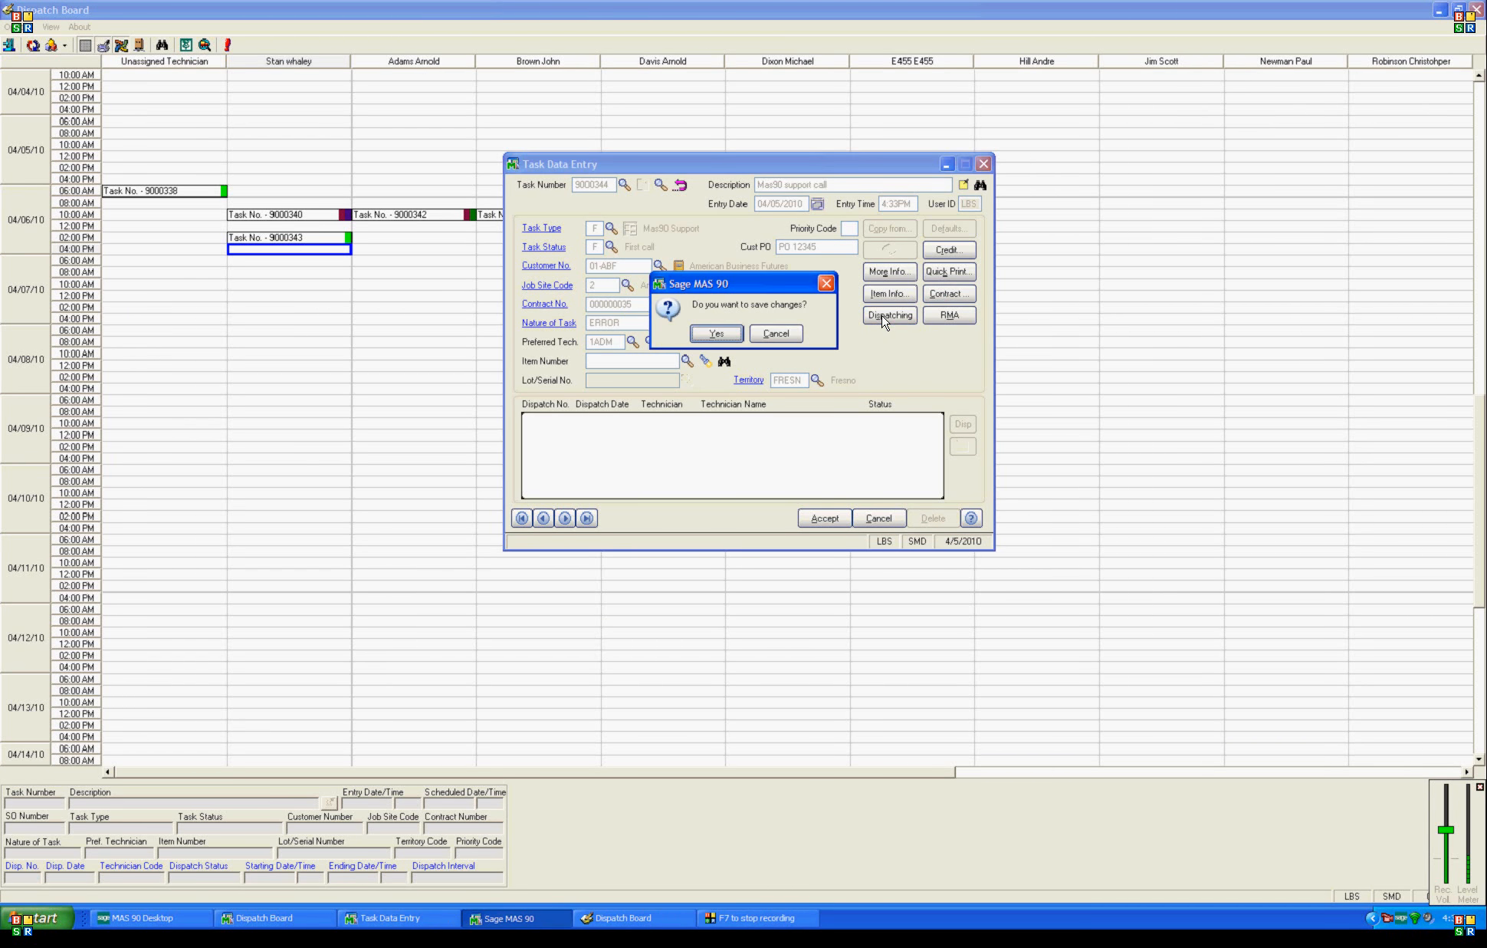
click(713, 335)
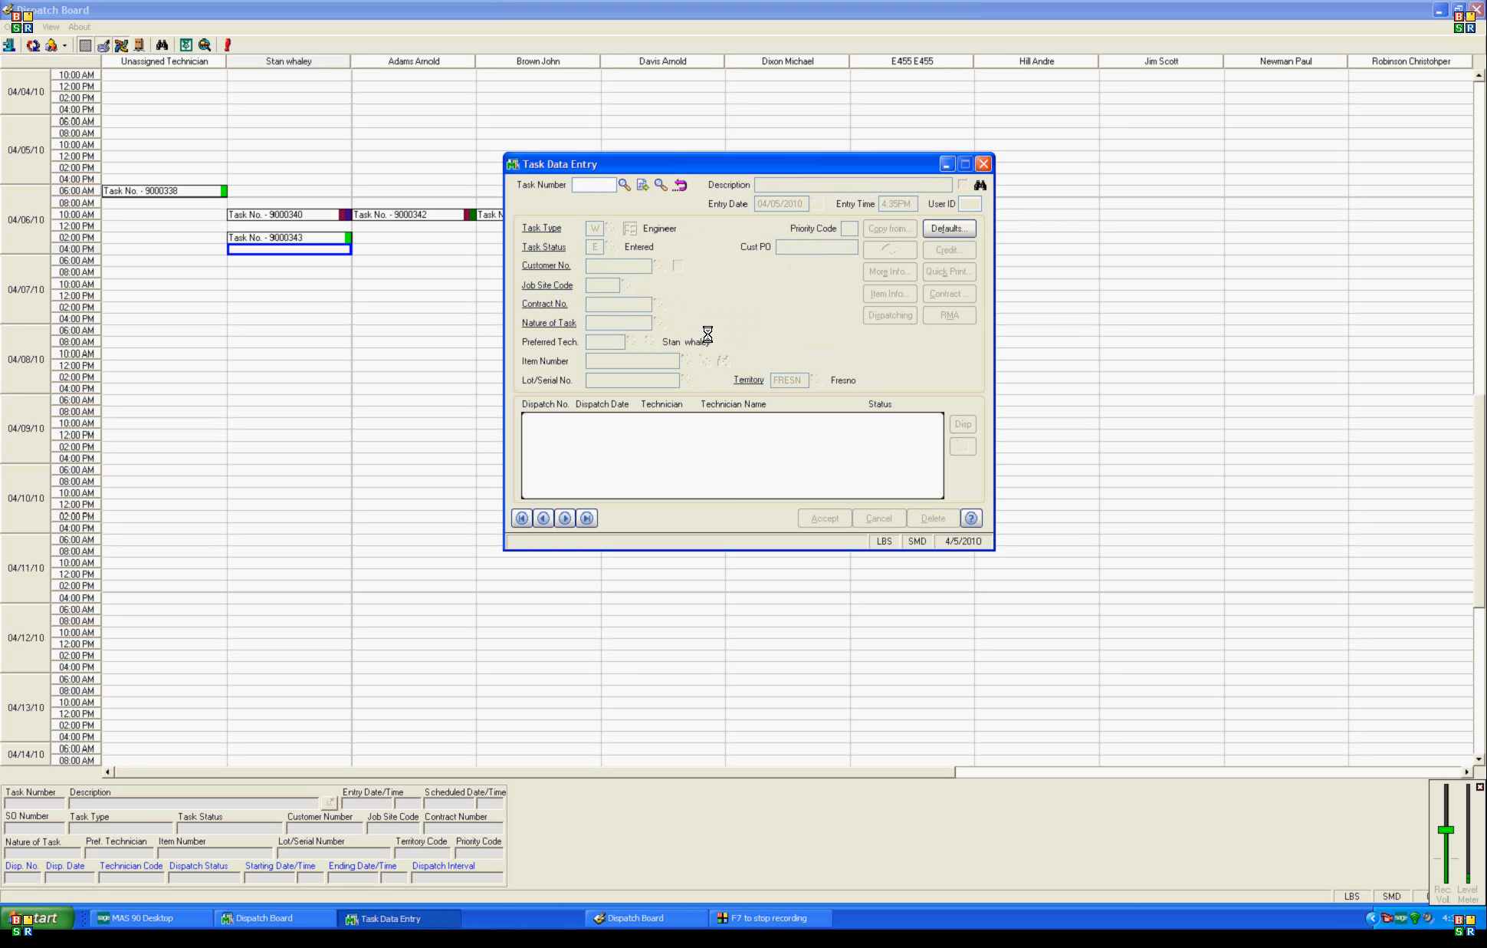
click(706, 288)
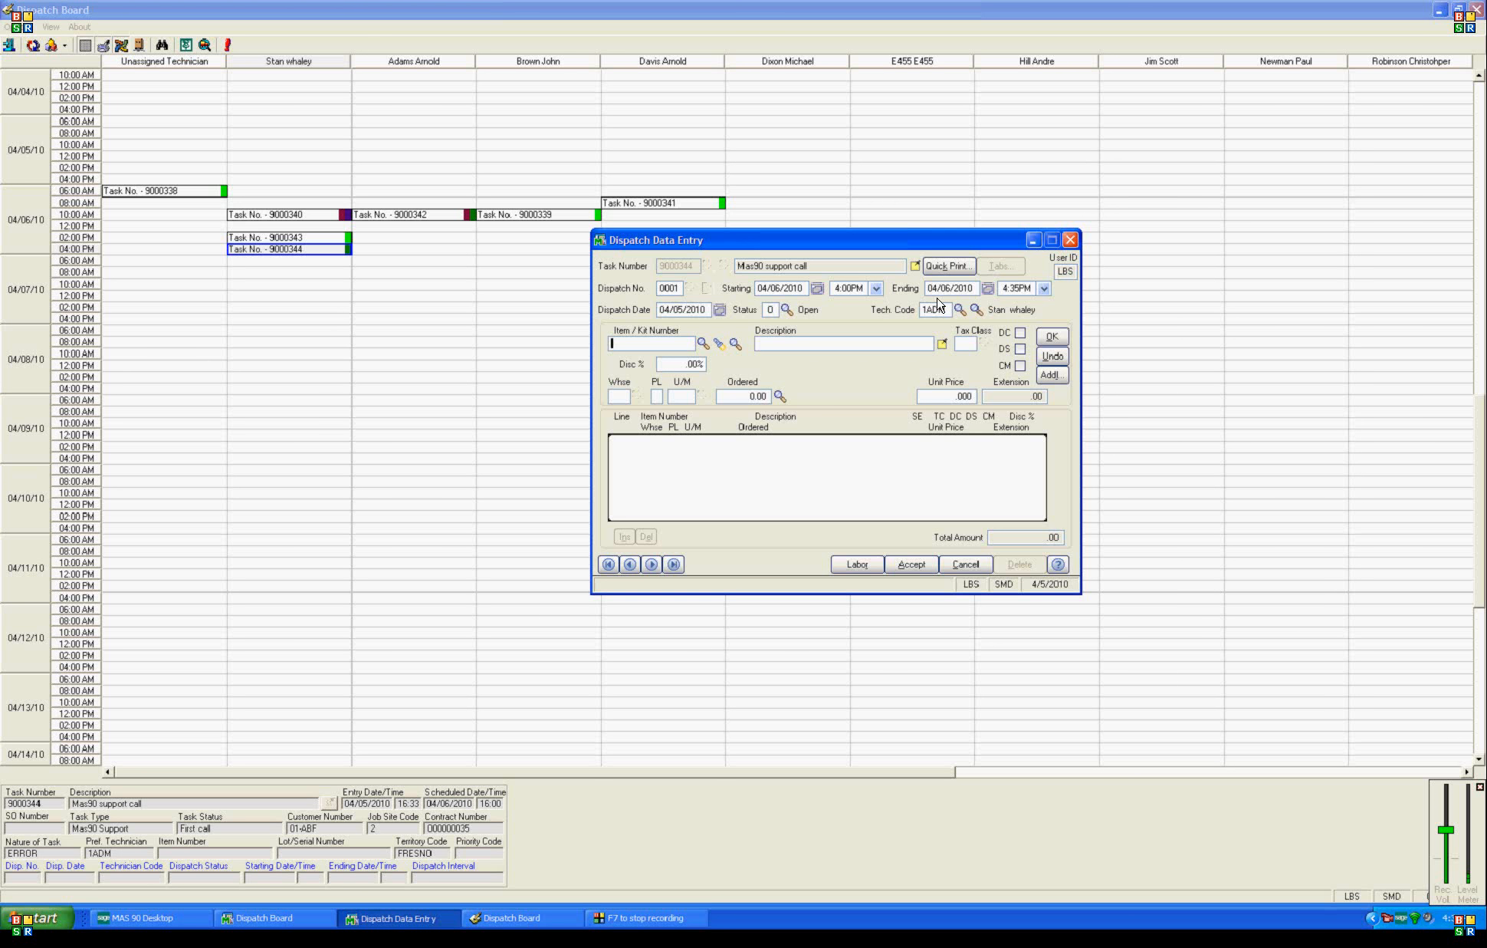
click(1044, 289)
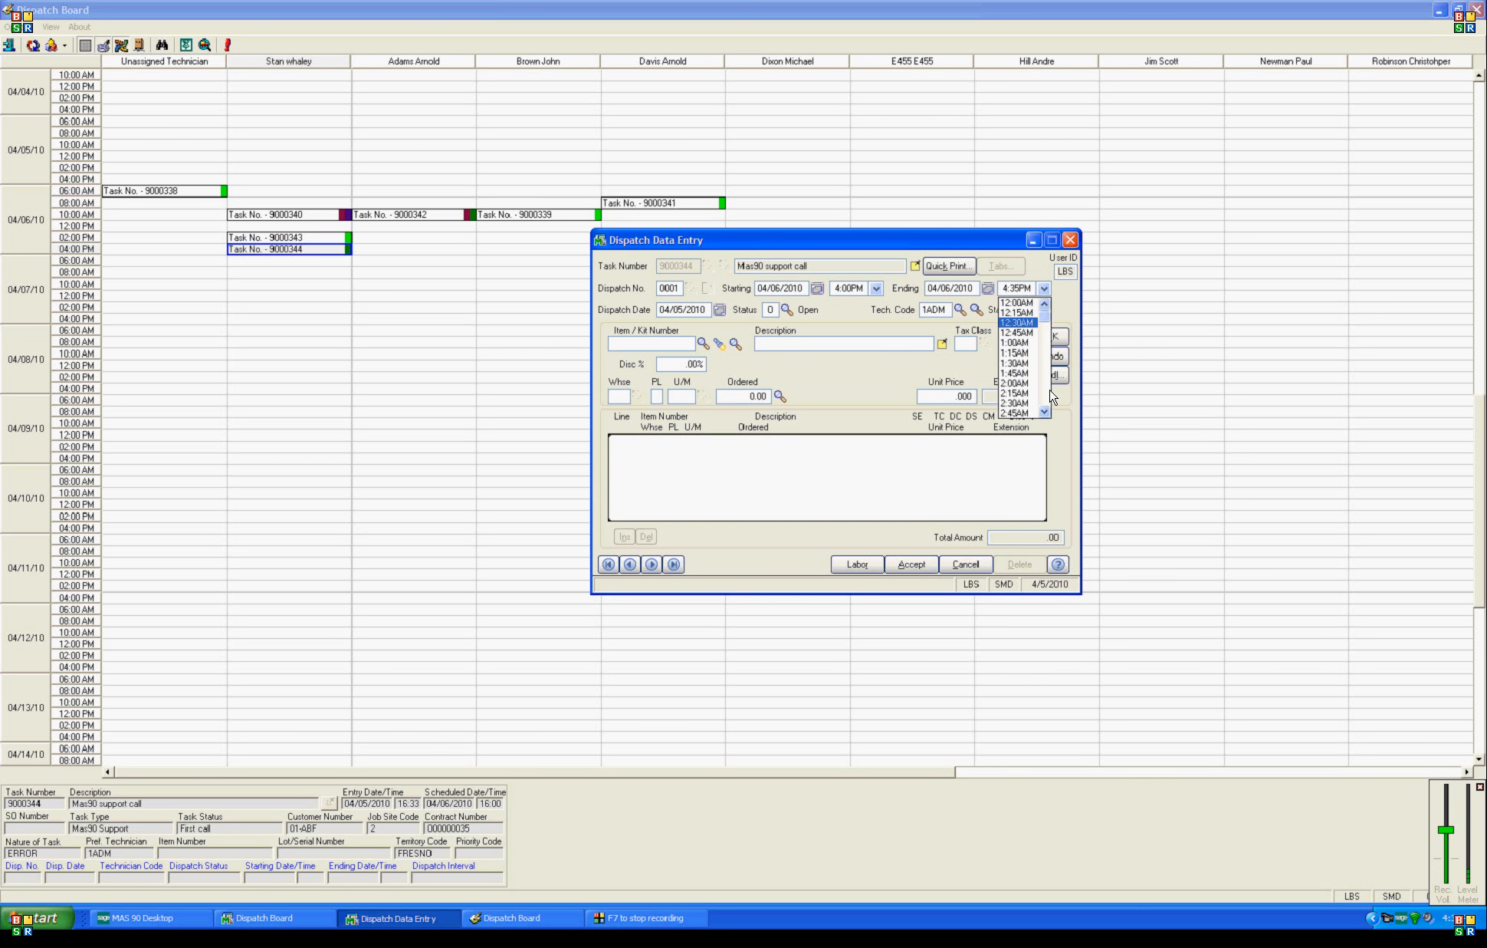
click(1045, 413)
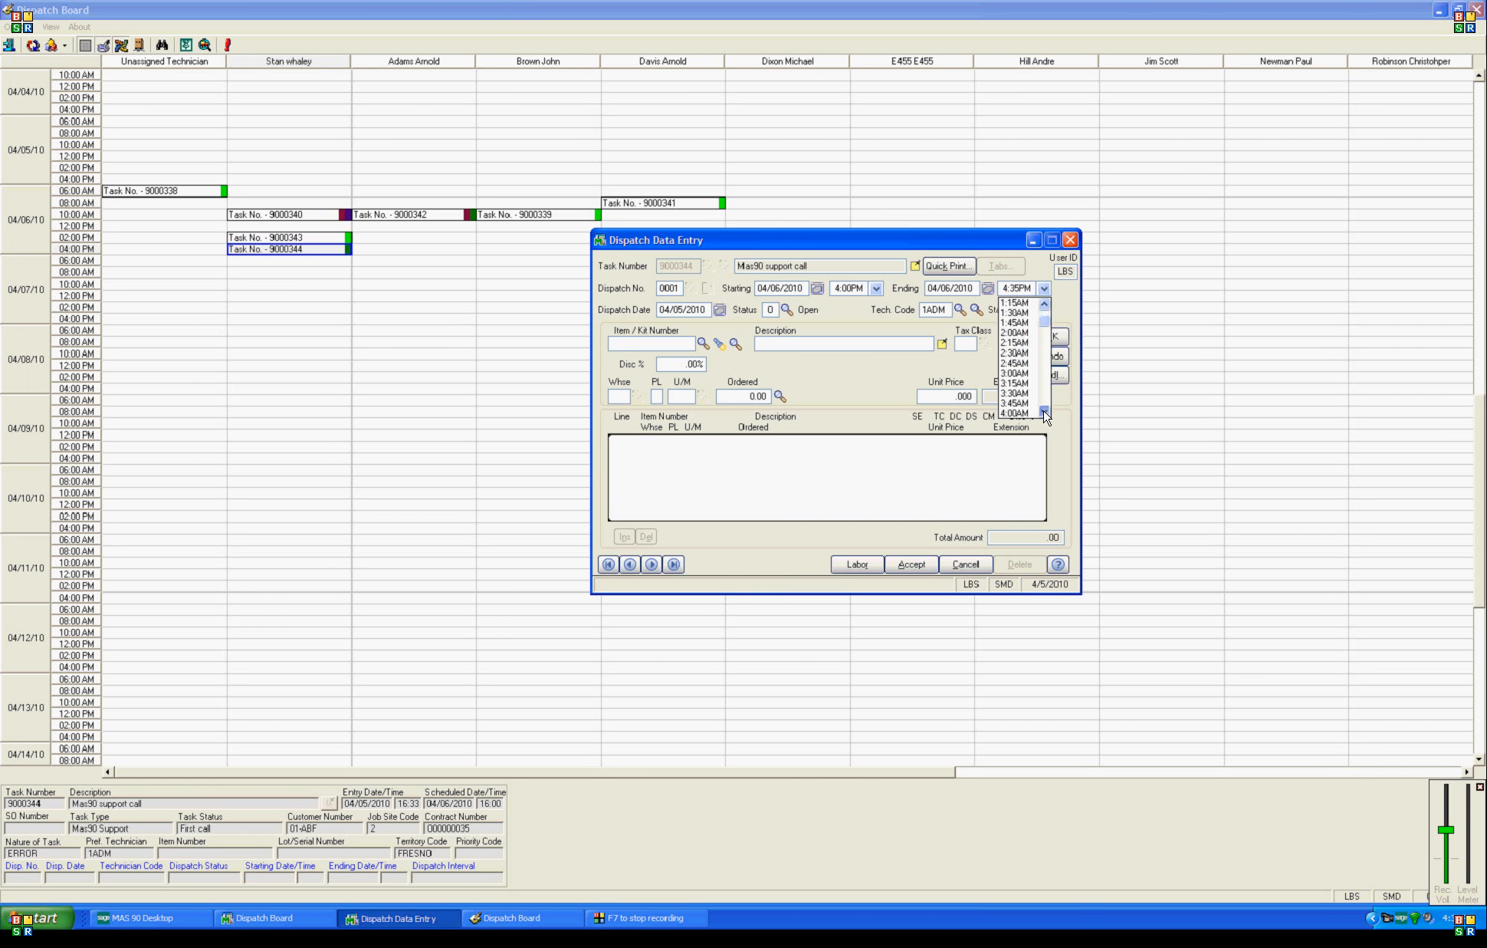
click(1045, 413)
click(1045, 412)
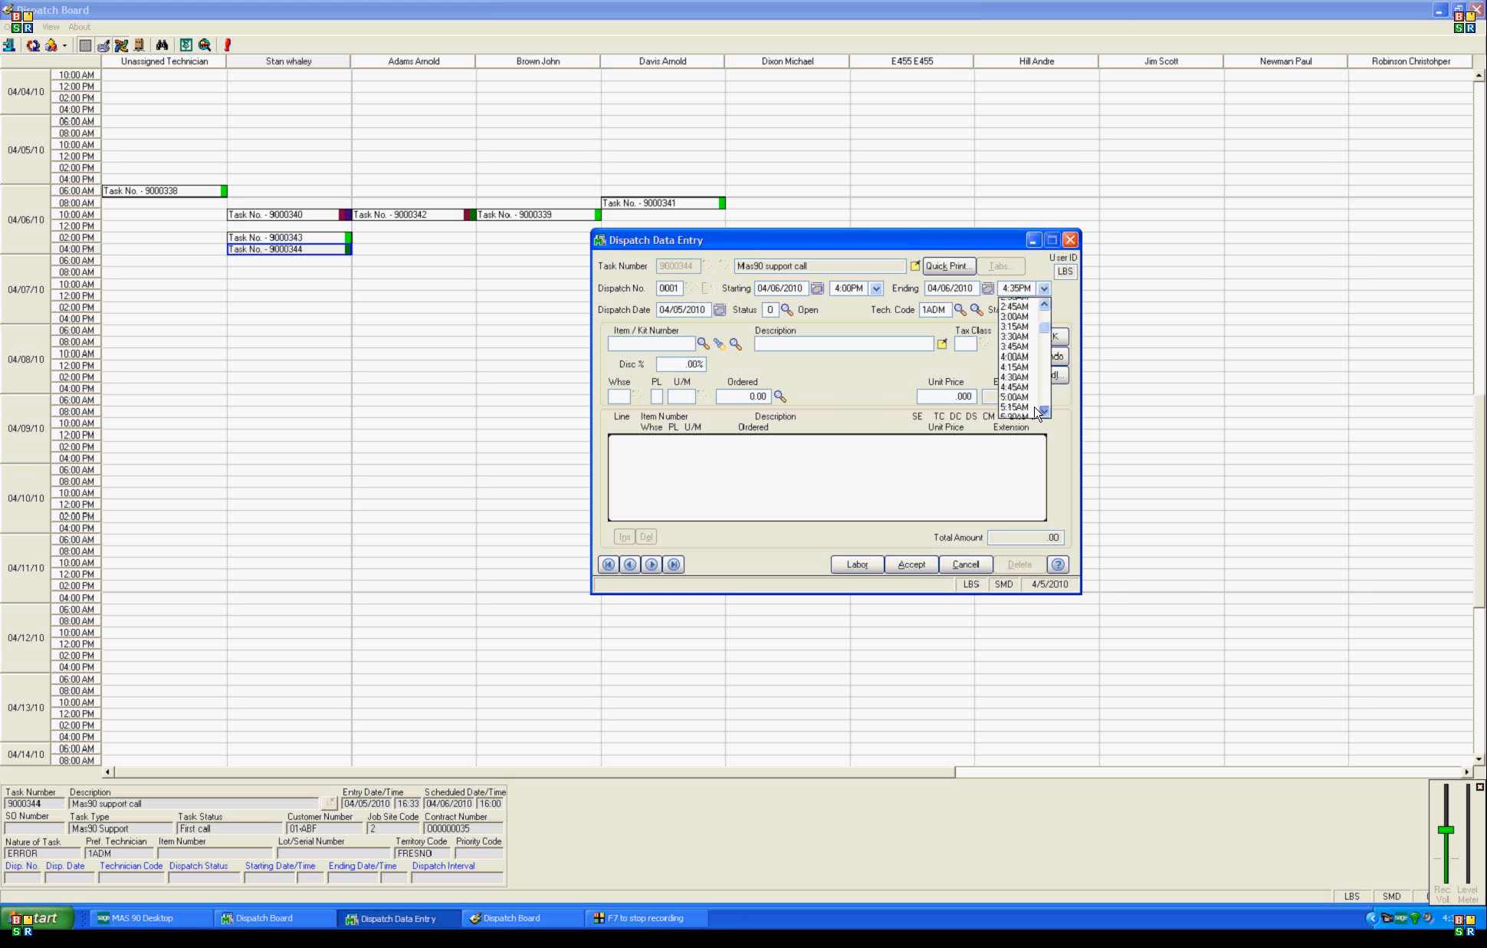
click(1045, 412)
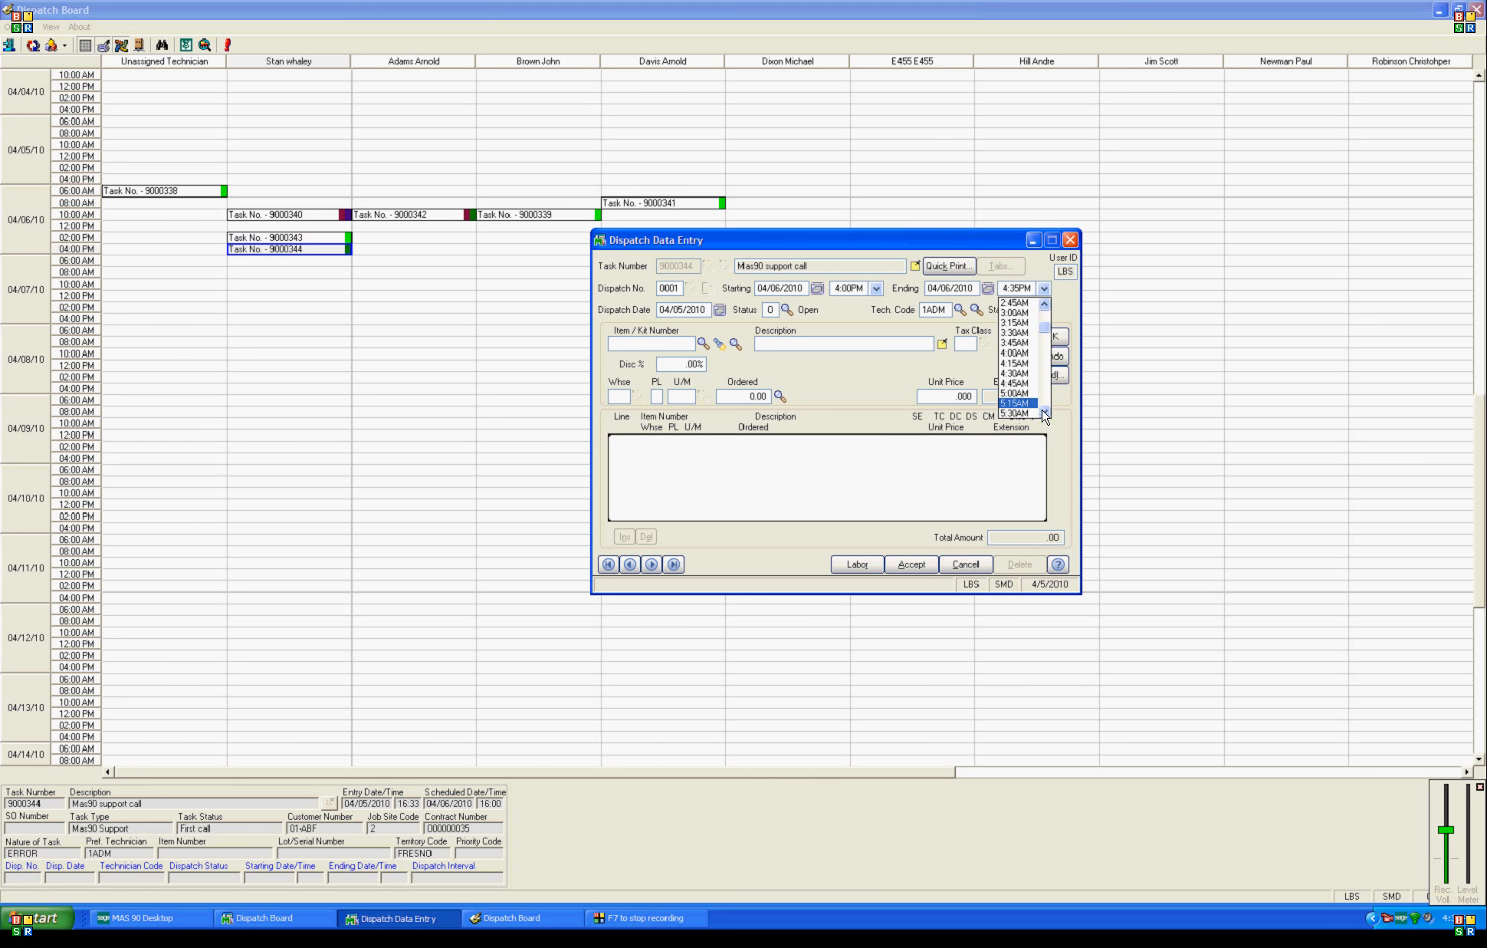
Set the dispatch's ending time to 5:00 PM.
click(1023, 287)
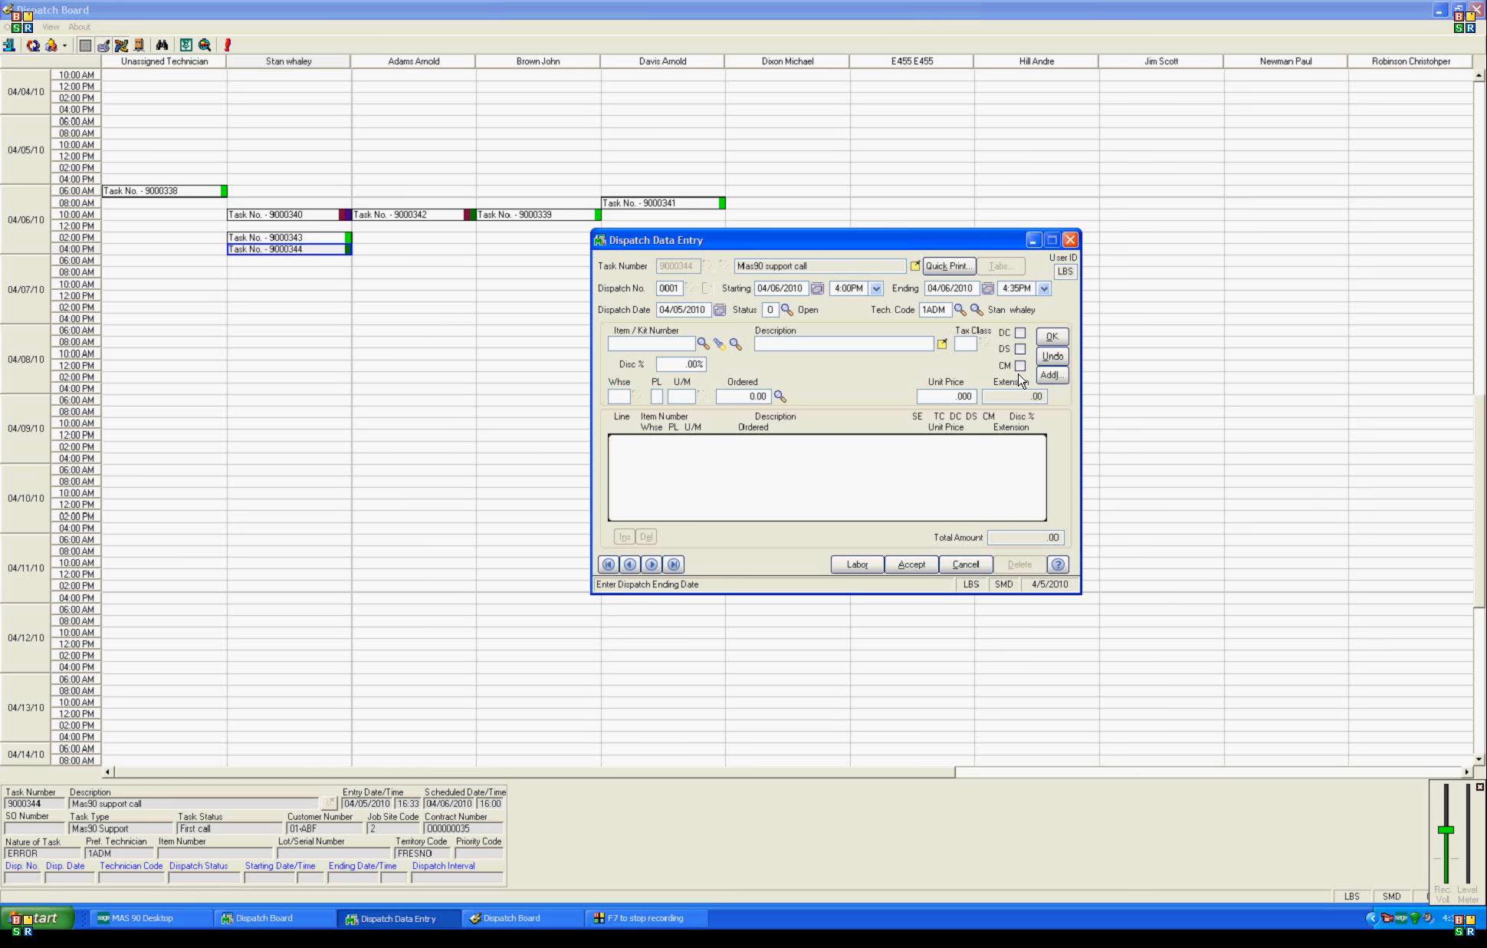
key(BackSpace)
key(BackSpace)
key(BackSpace)
key(BackSpace)
text(5:00)
key(Tab)
Start a labor charge with code SSUP (Software Support Mas90), replacing its description with the task description.
click(854, 565)
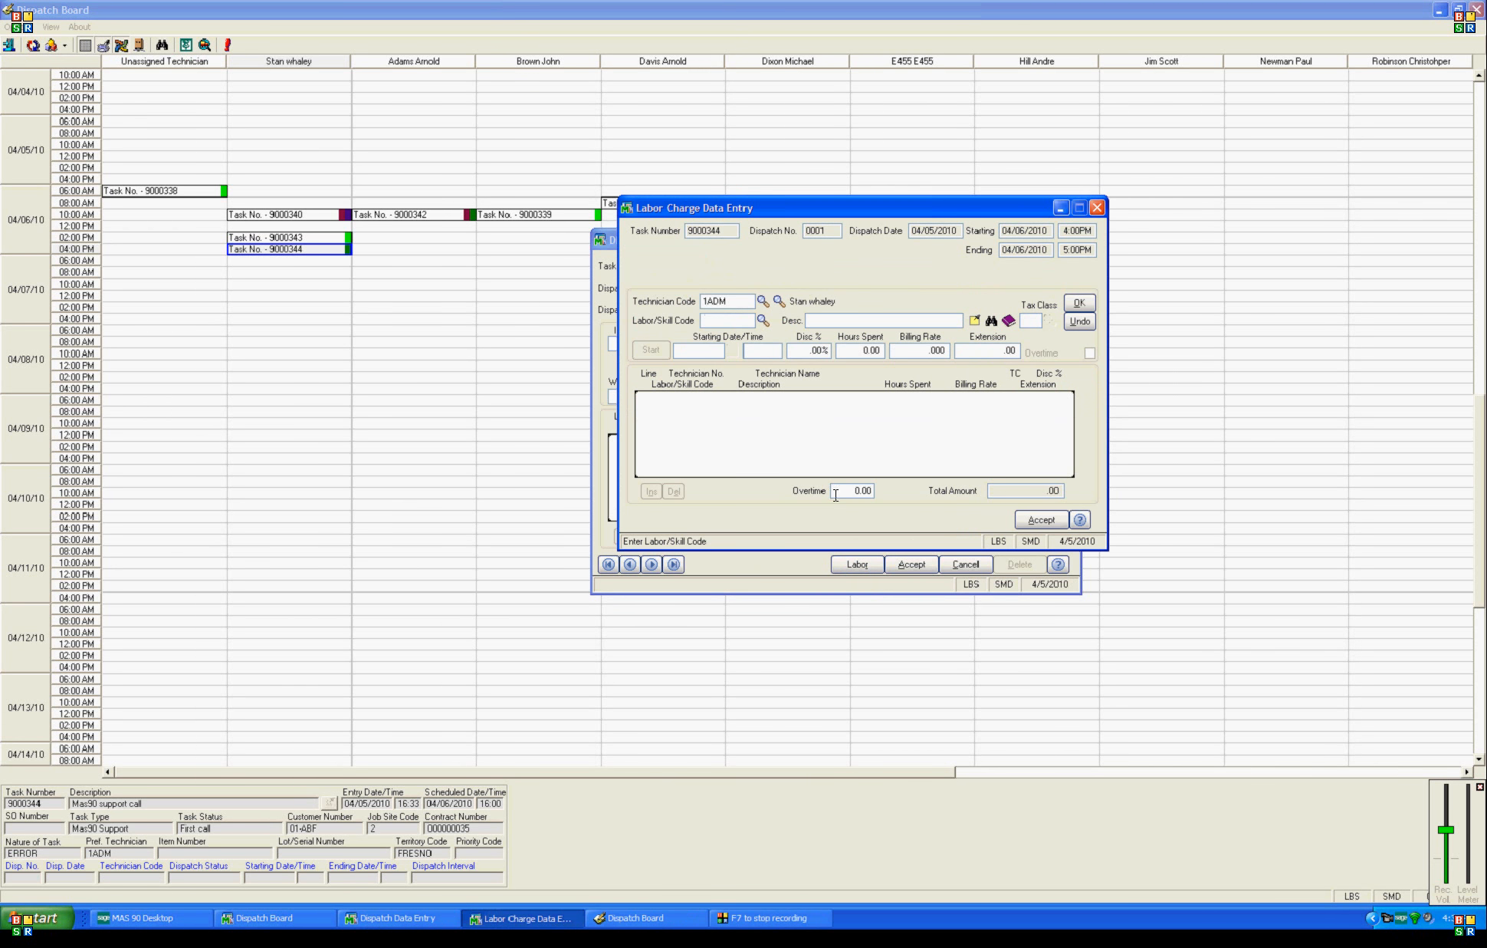
click(763, 320)
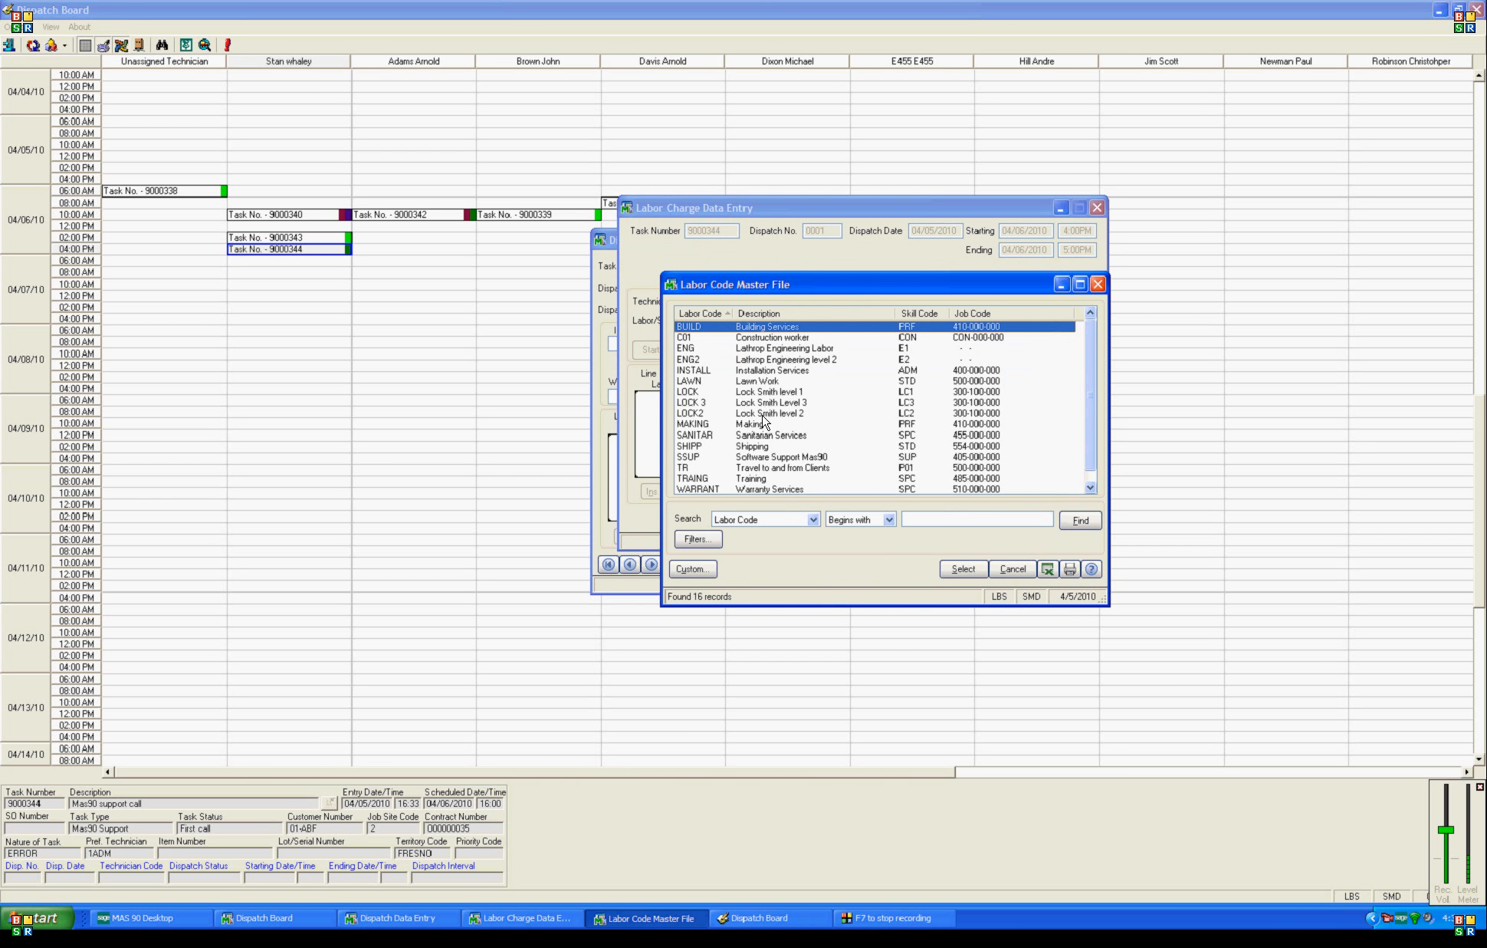
click(765, 458)
double_click(763, 458)
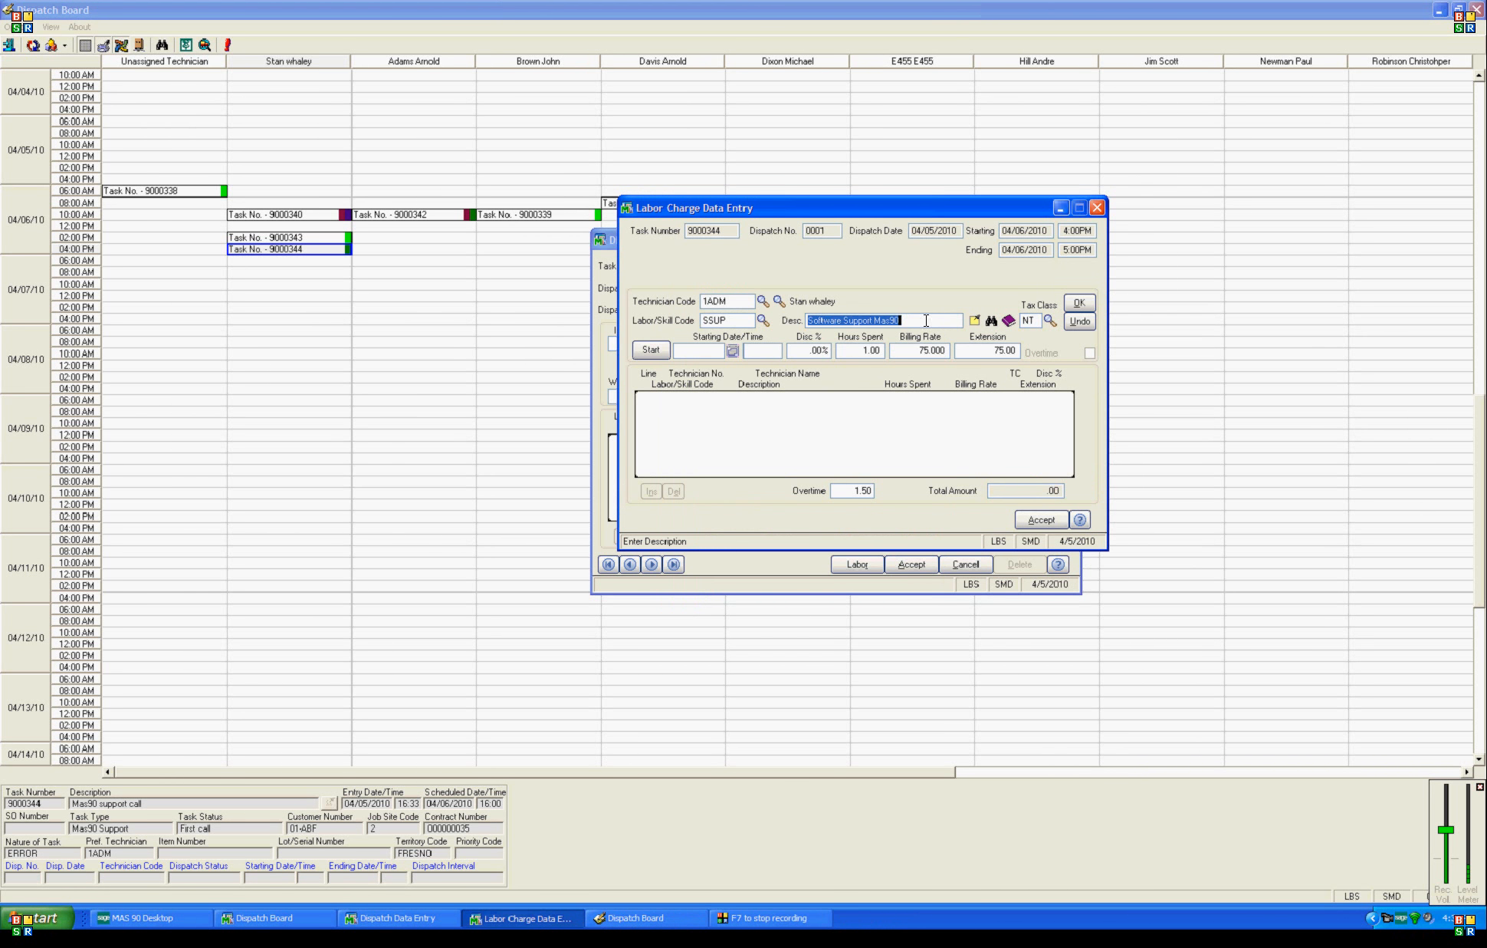
click(1009, 322)
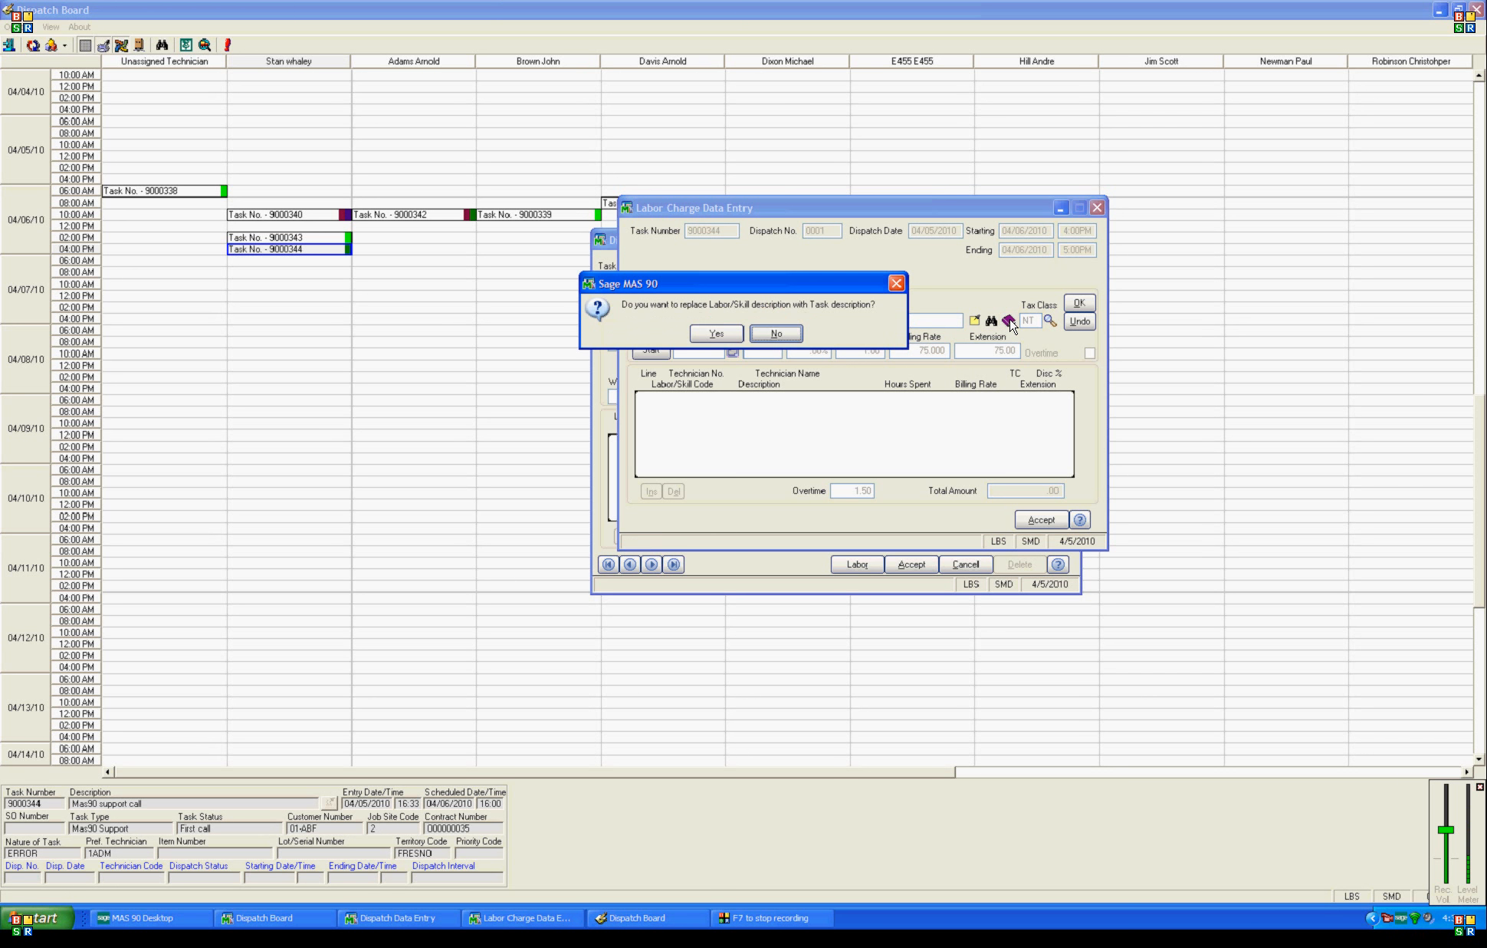
click(716, 333)
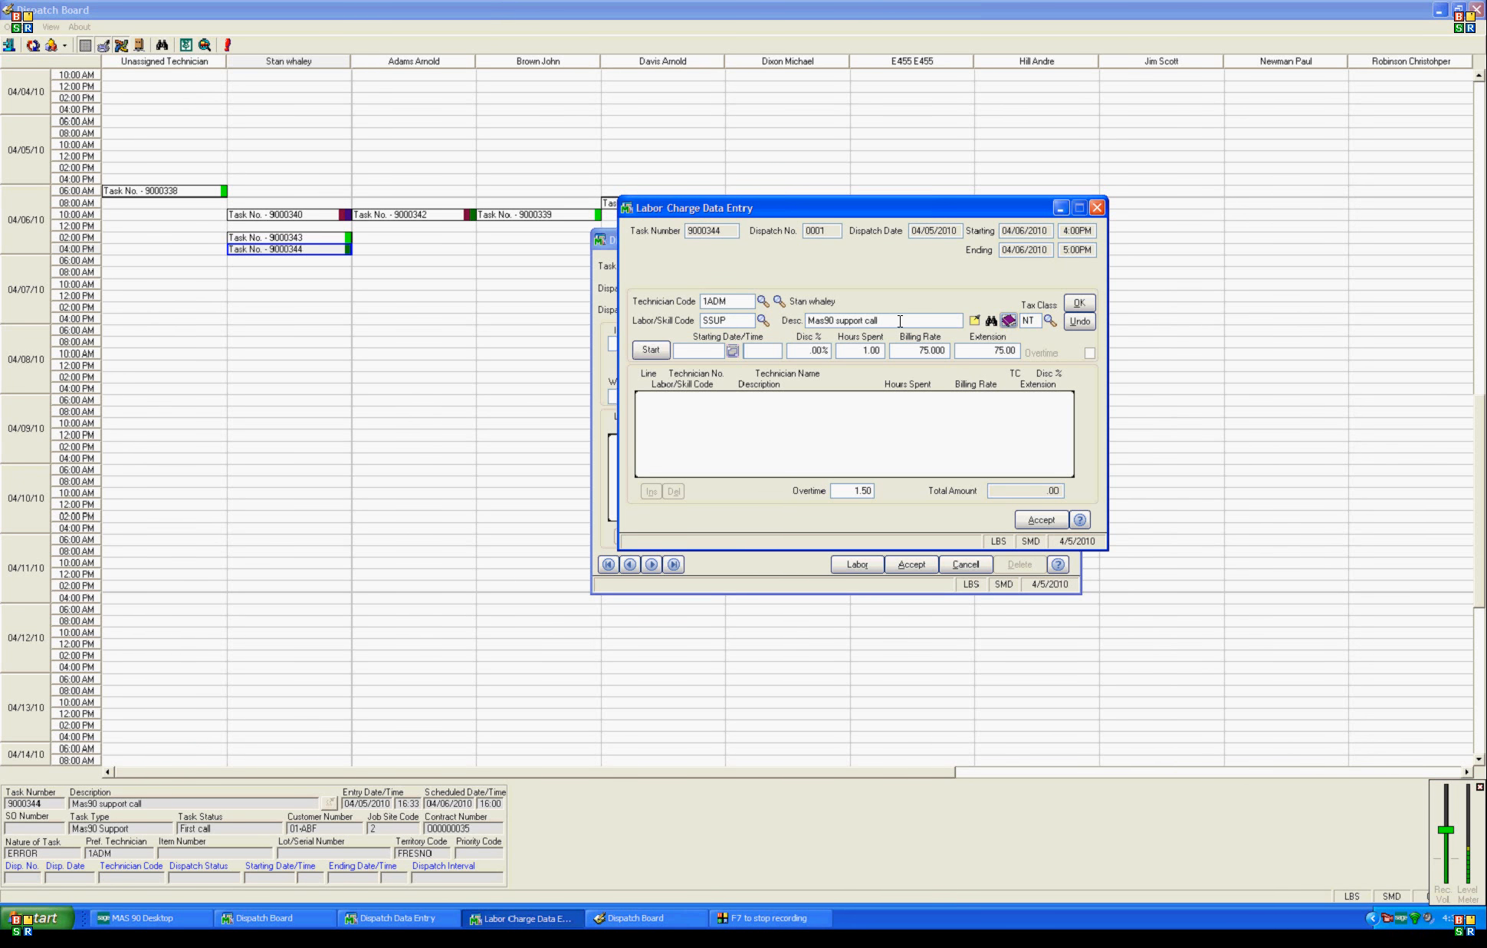
Add the Mas90 support call labor line to the dispatch and accept the labor charges.
click(975, 322)
click(804, 569)
click(1075, 305)
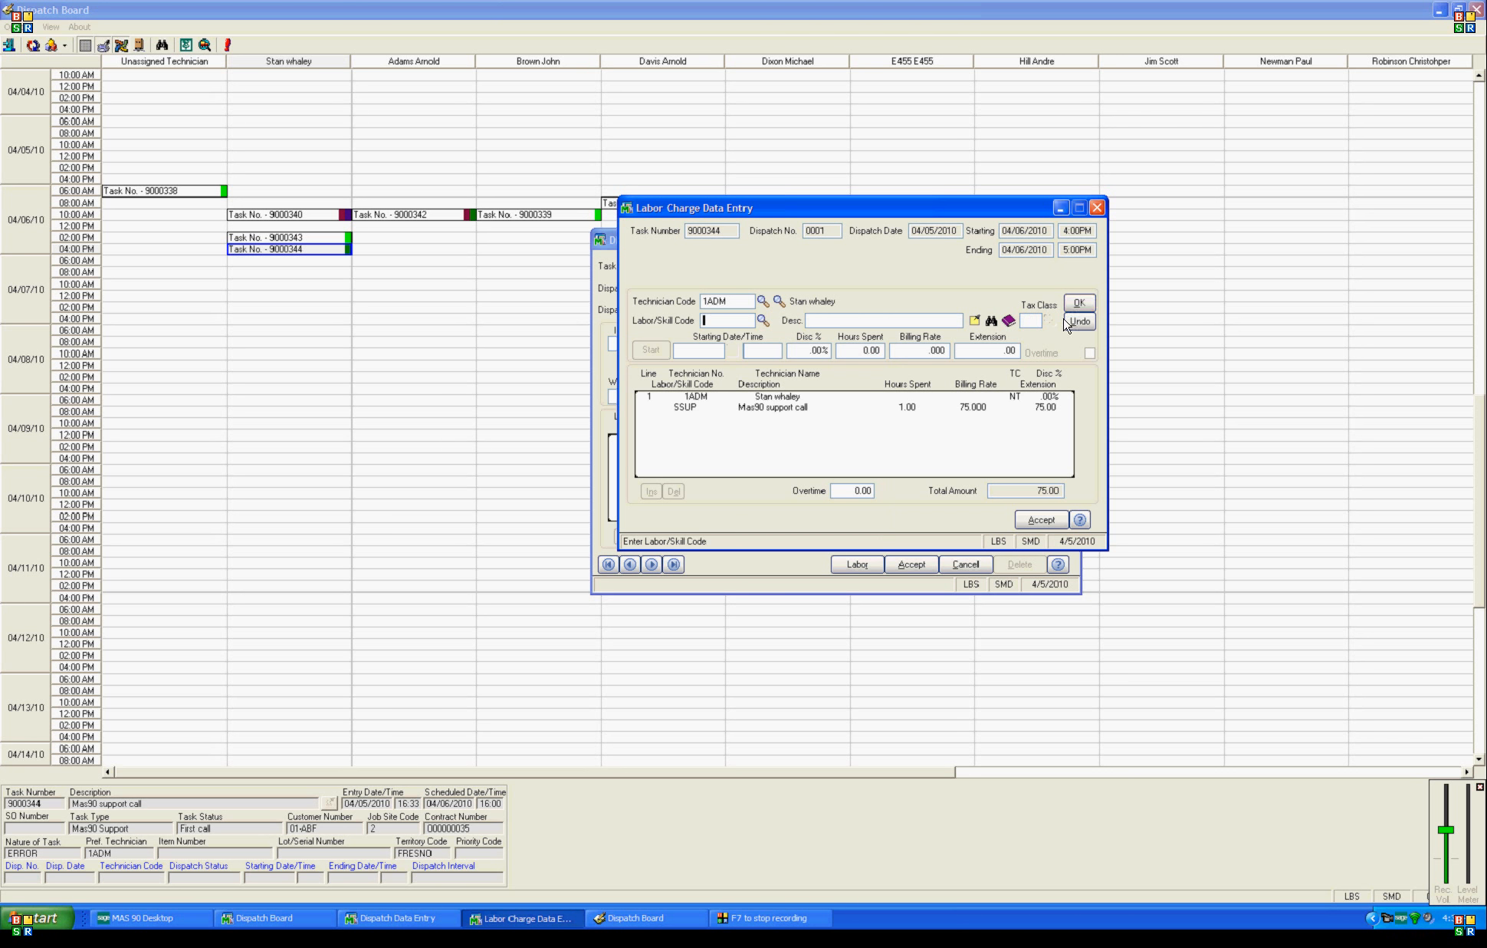
click(1036, 519)
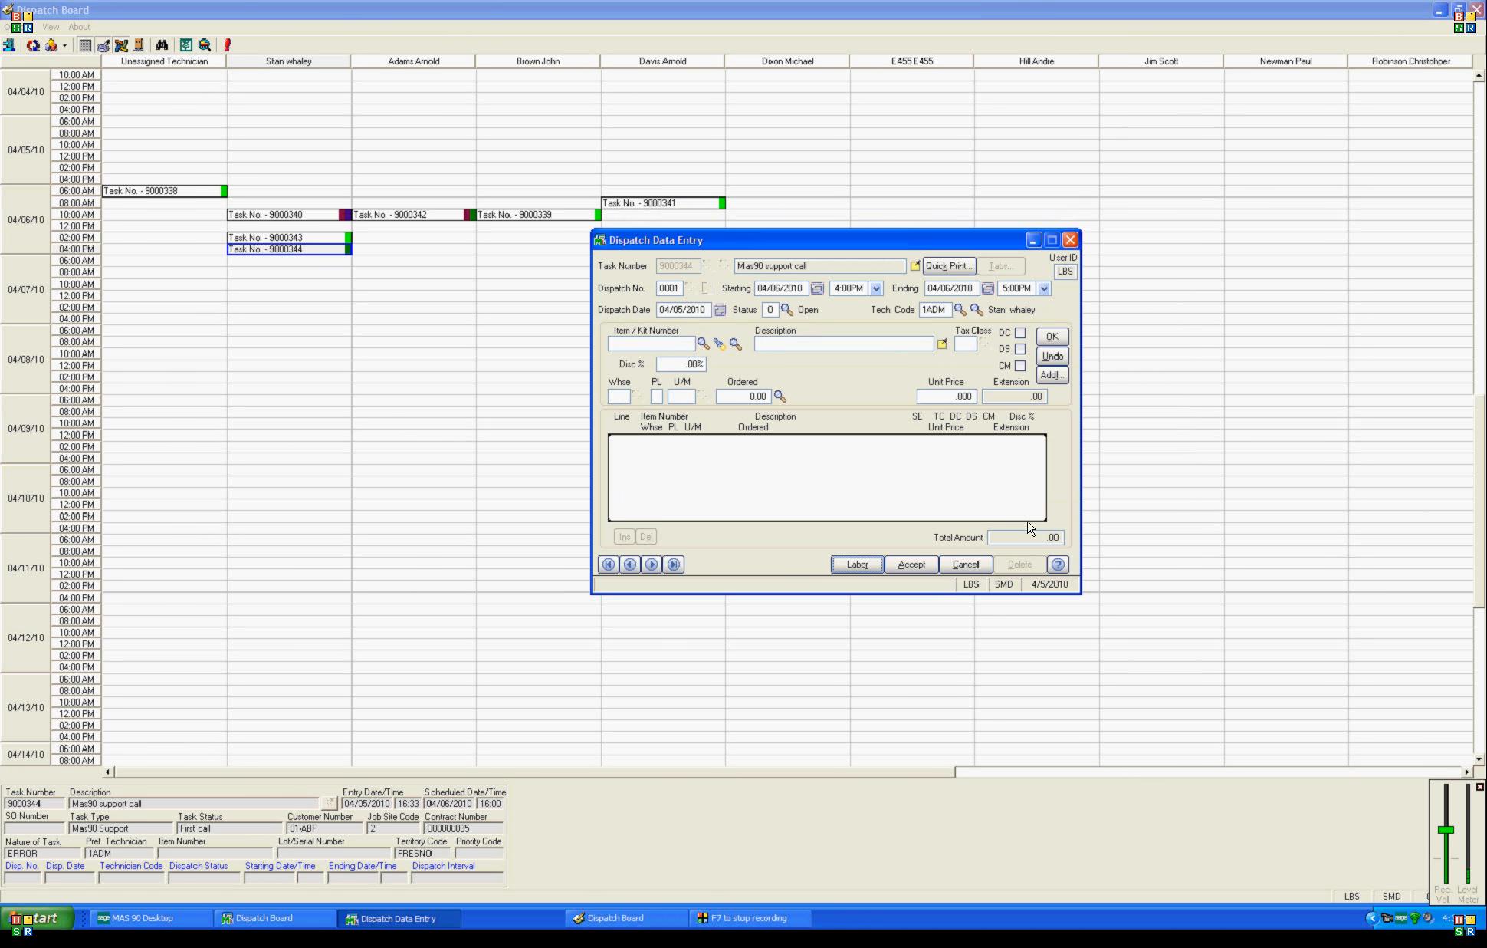
Accept the dispatch and the task, closing both entry windows to return to the board.
click(910, 565)
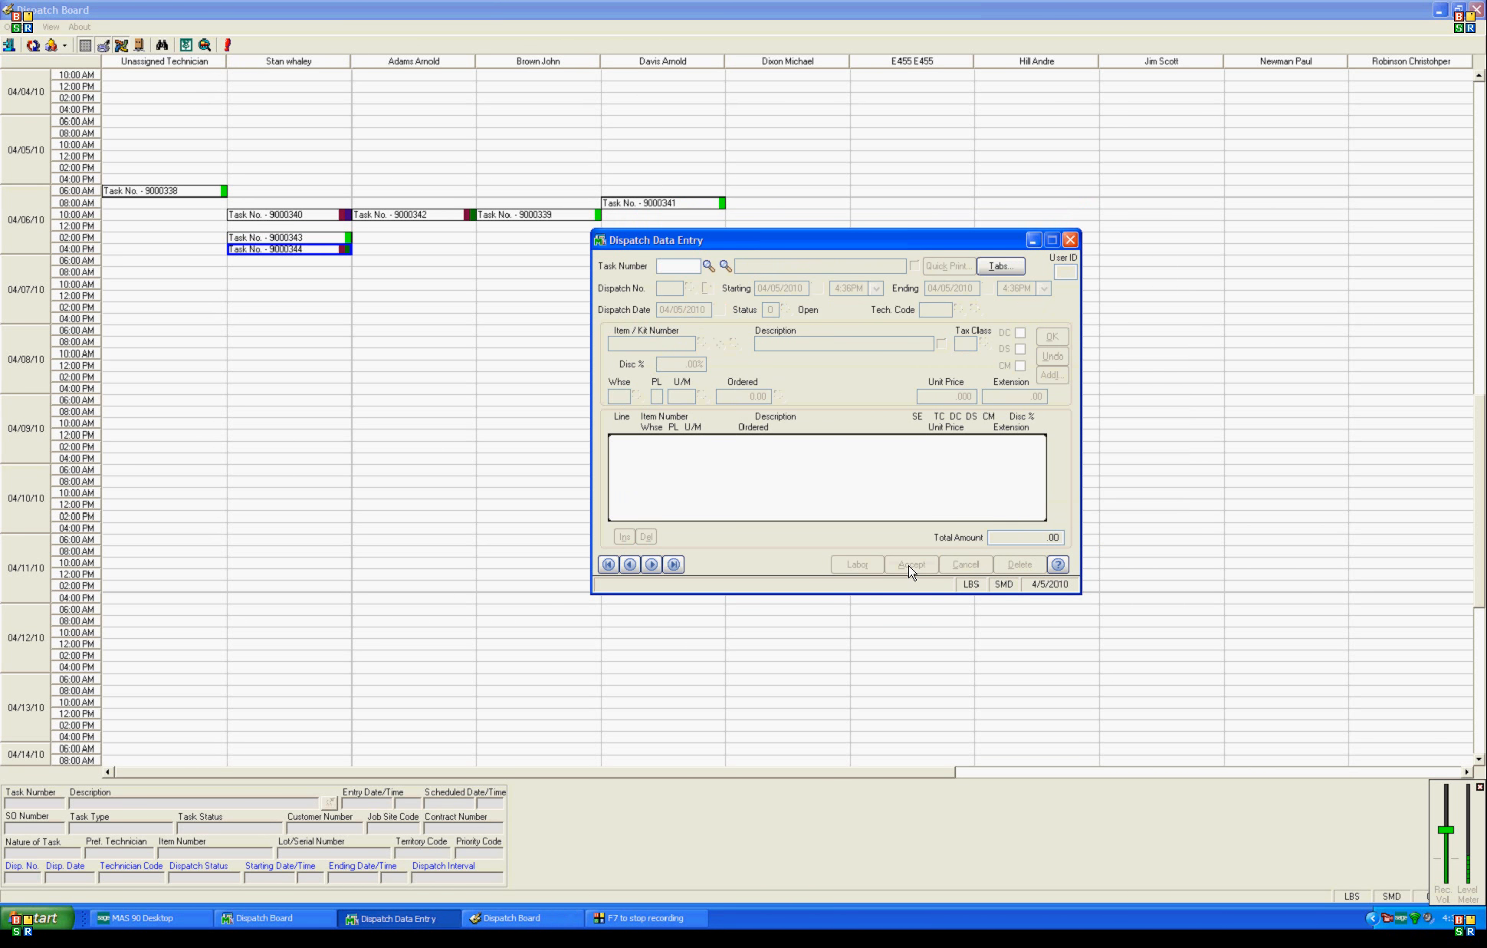
click(1070, 240)
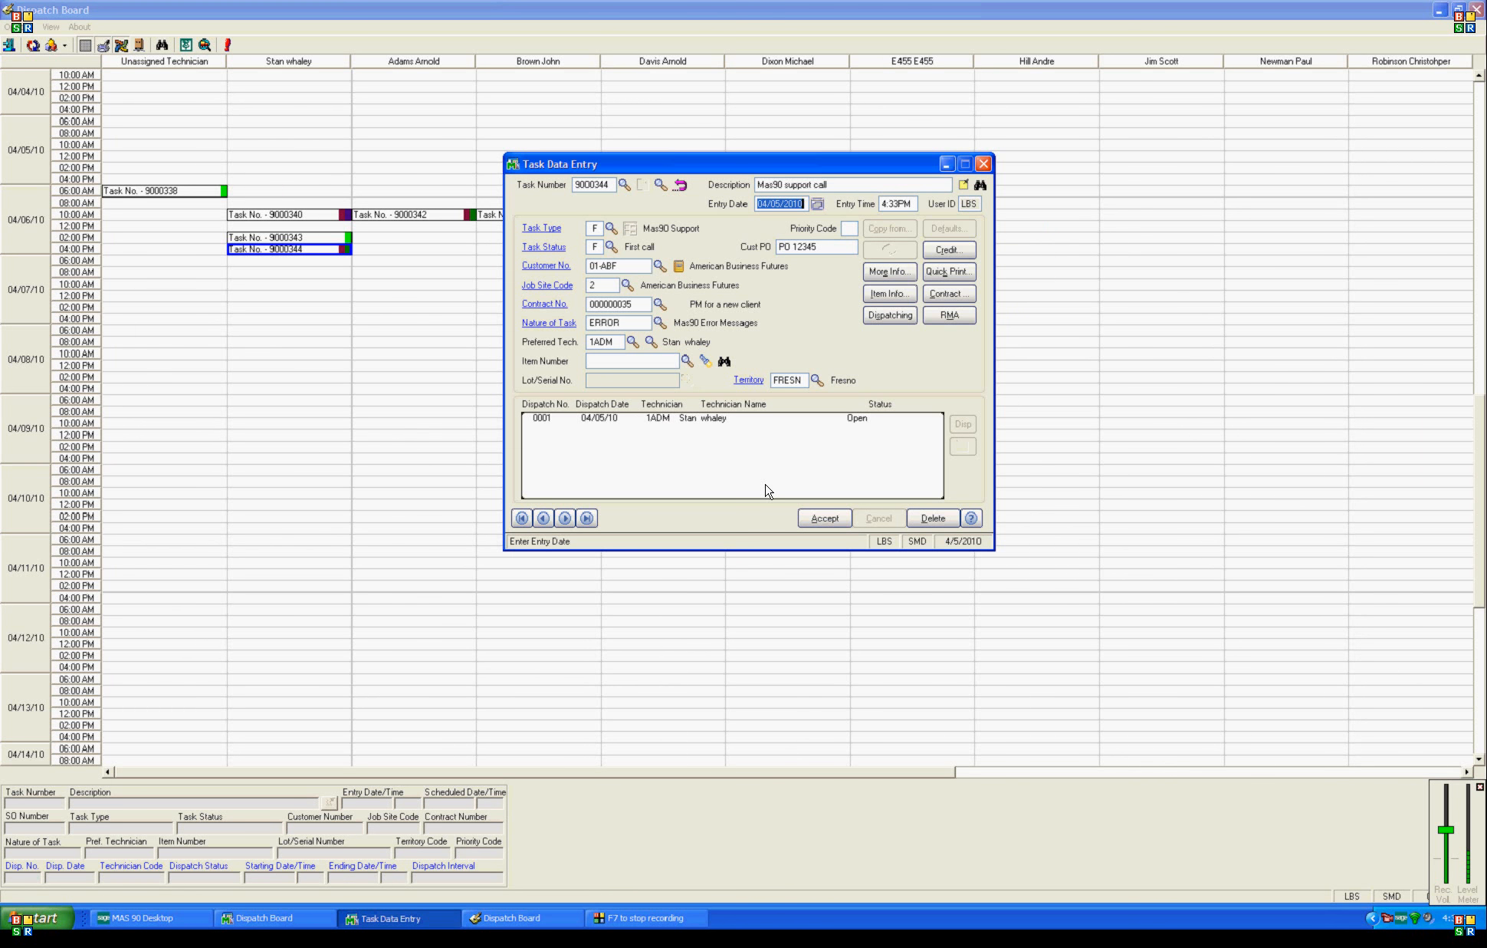
click(819, 521)
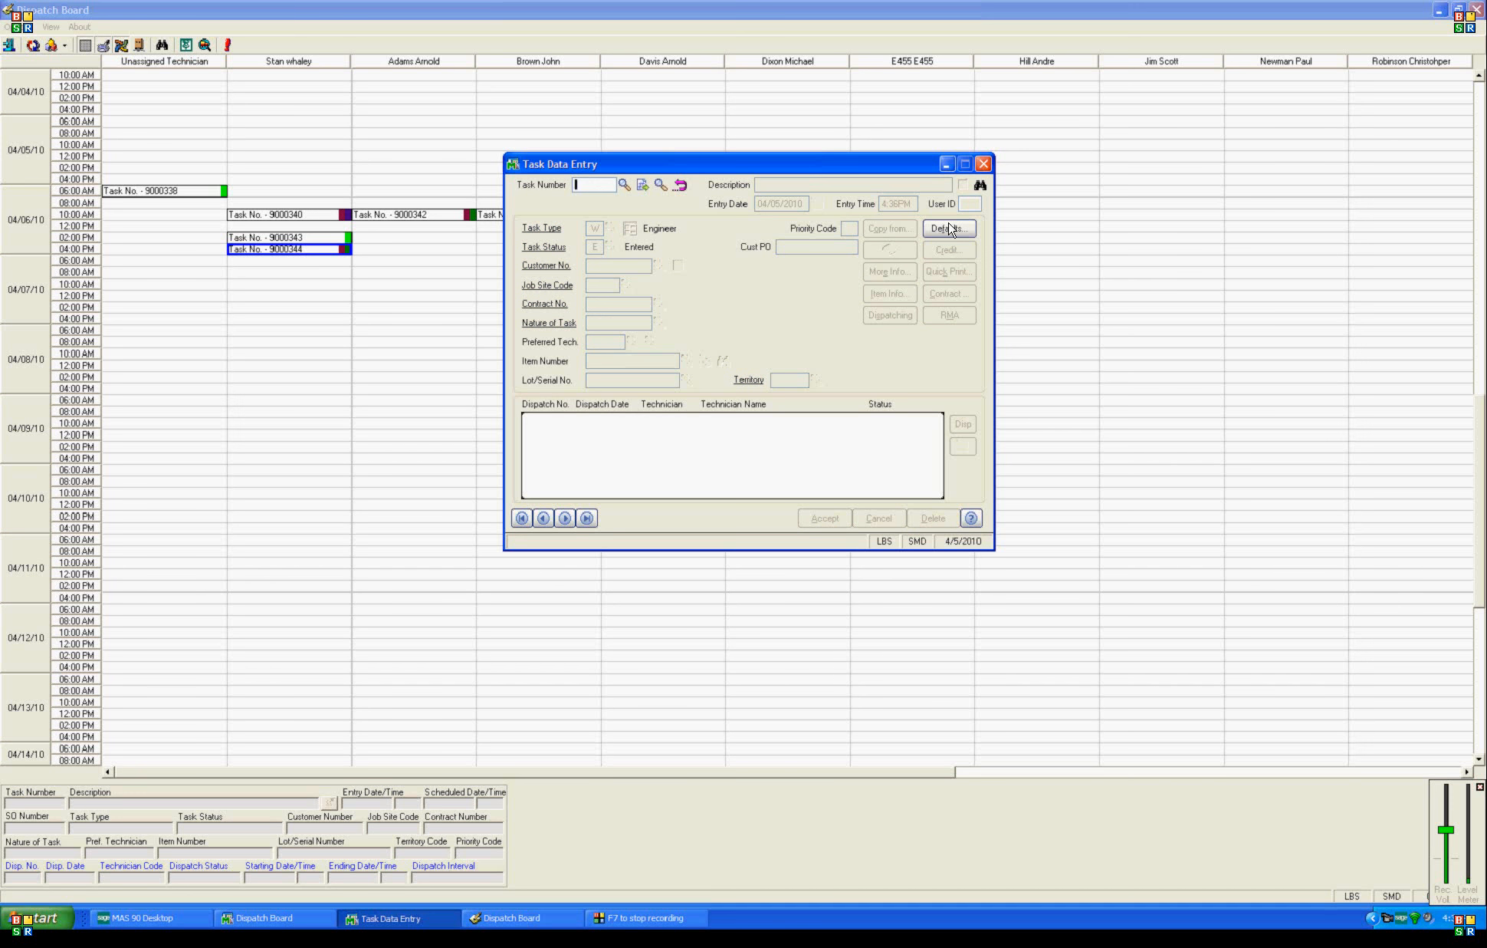
click(984, 164)
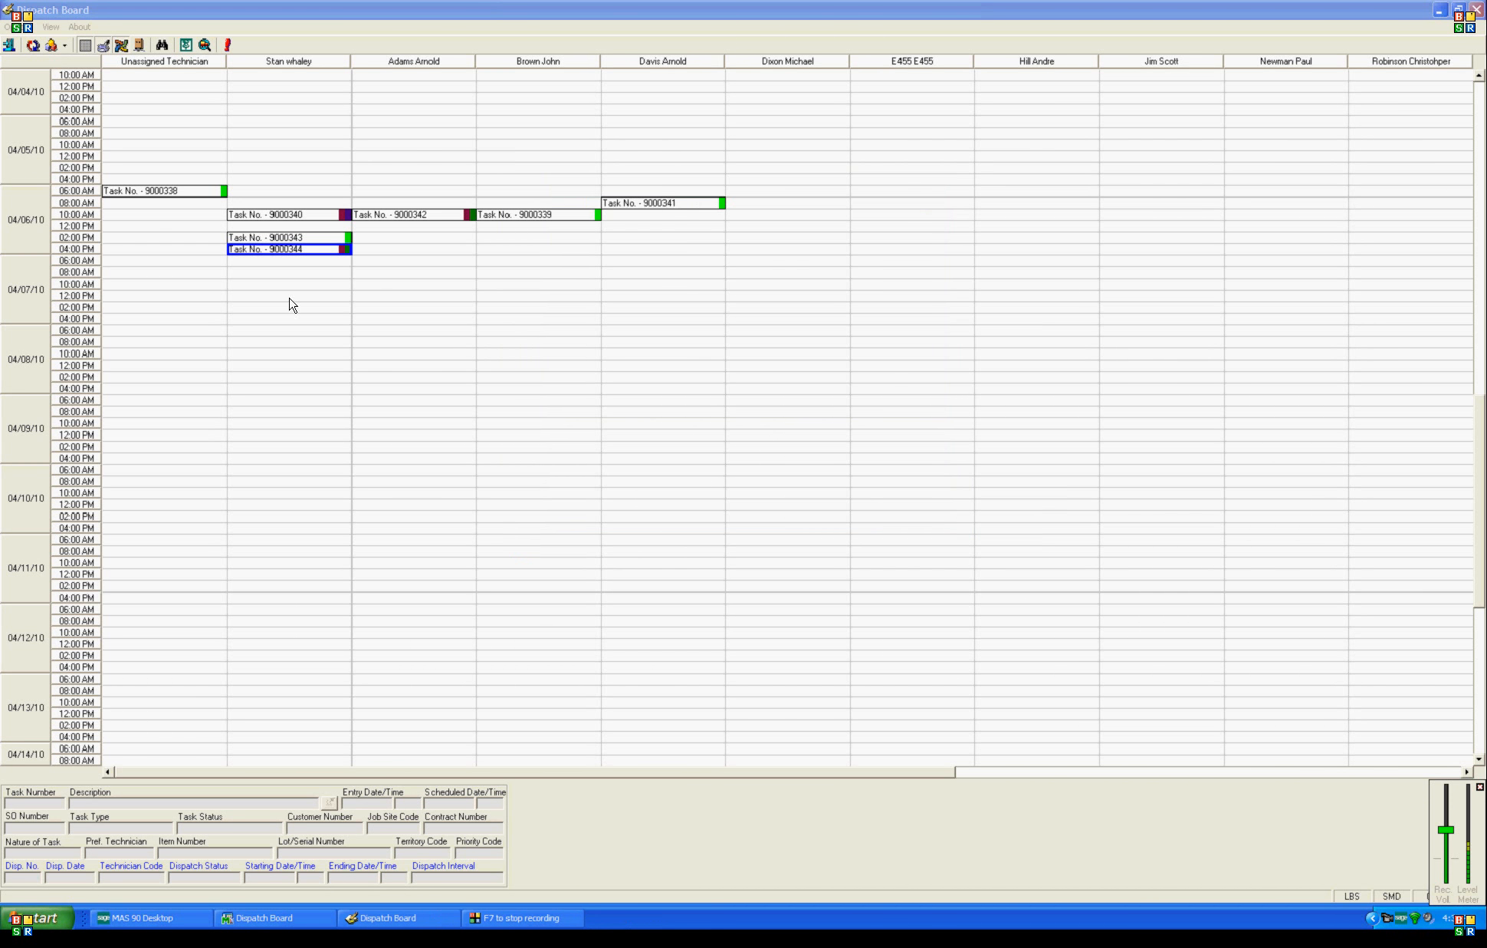
Move the new task to the adjacent technician's 4:00 PM slot despite the skill requirement, and return it to the original technician.
click(284, 253)
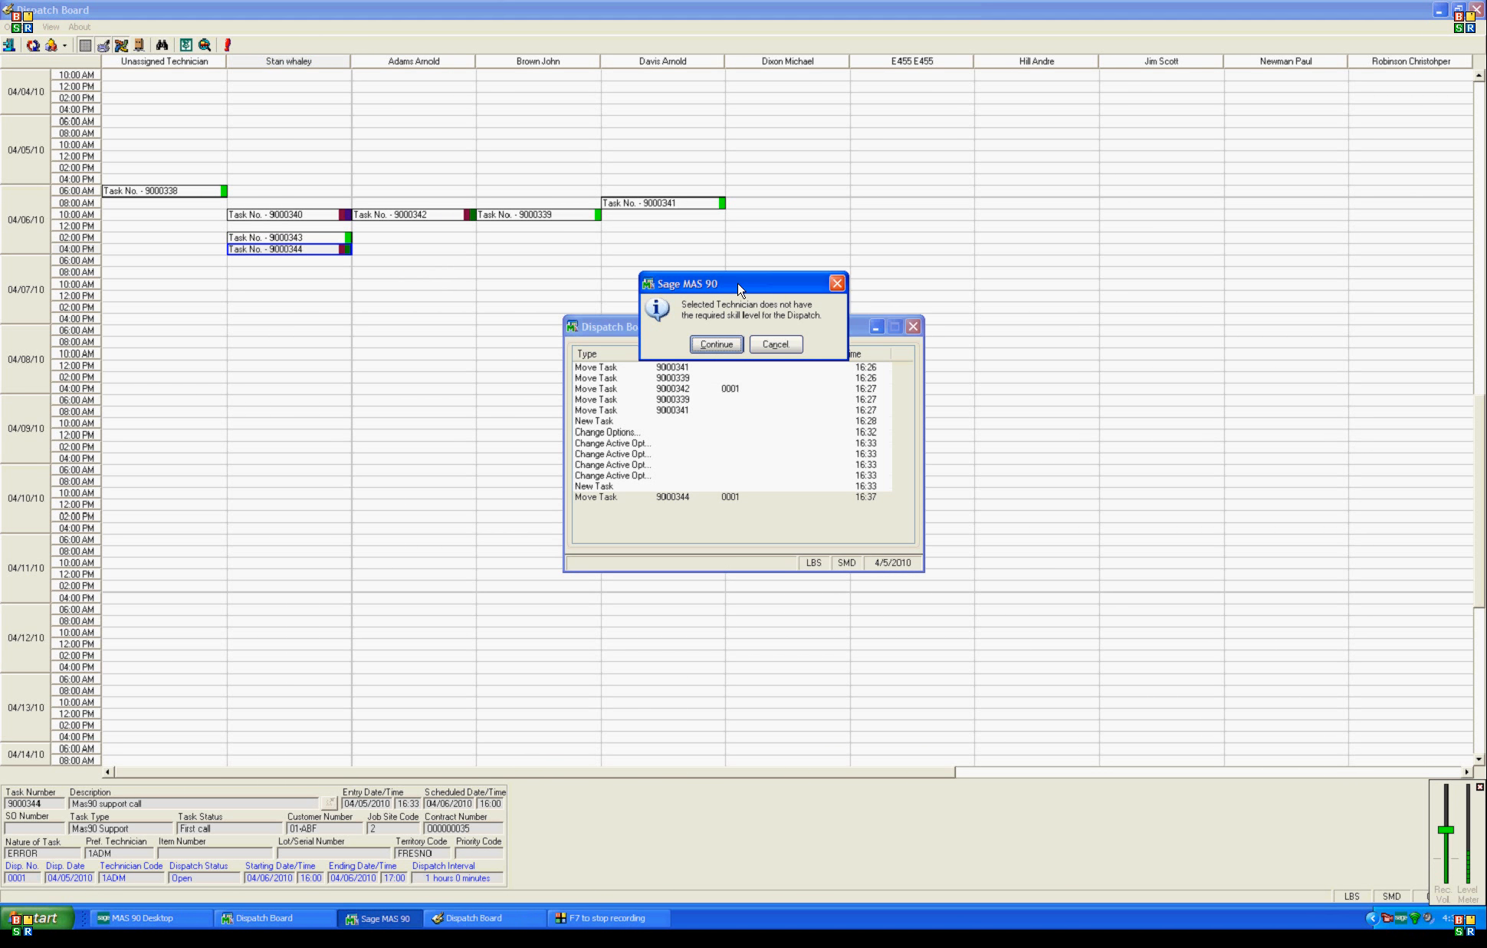
click(718, 345)
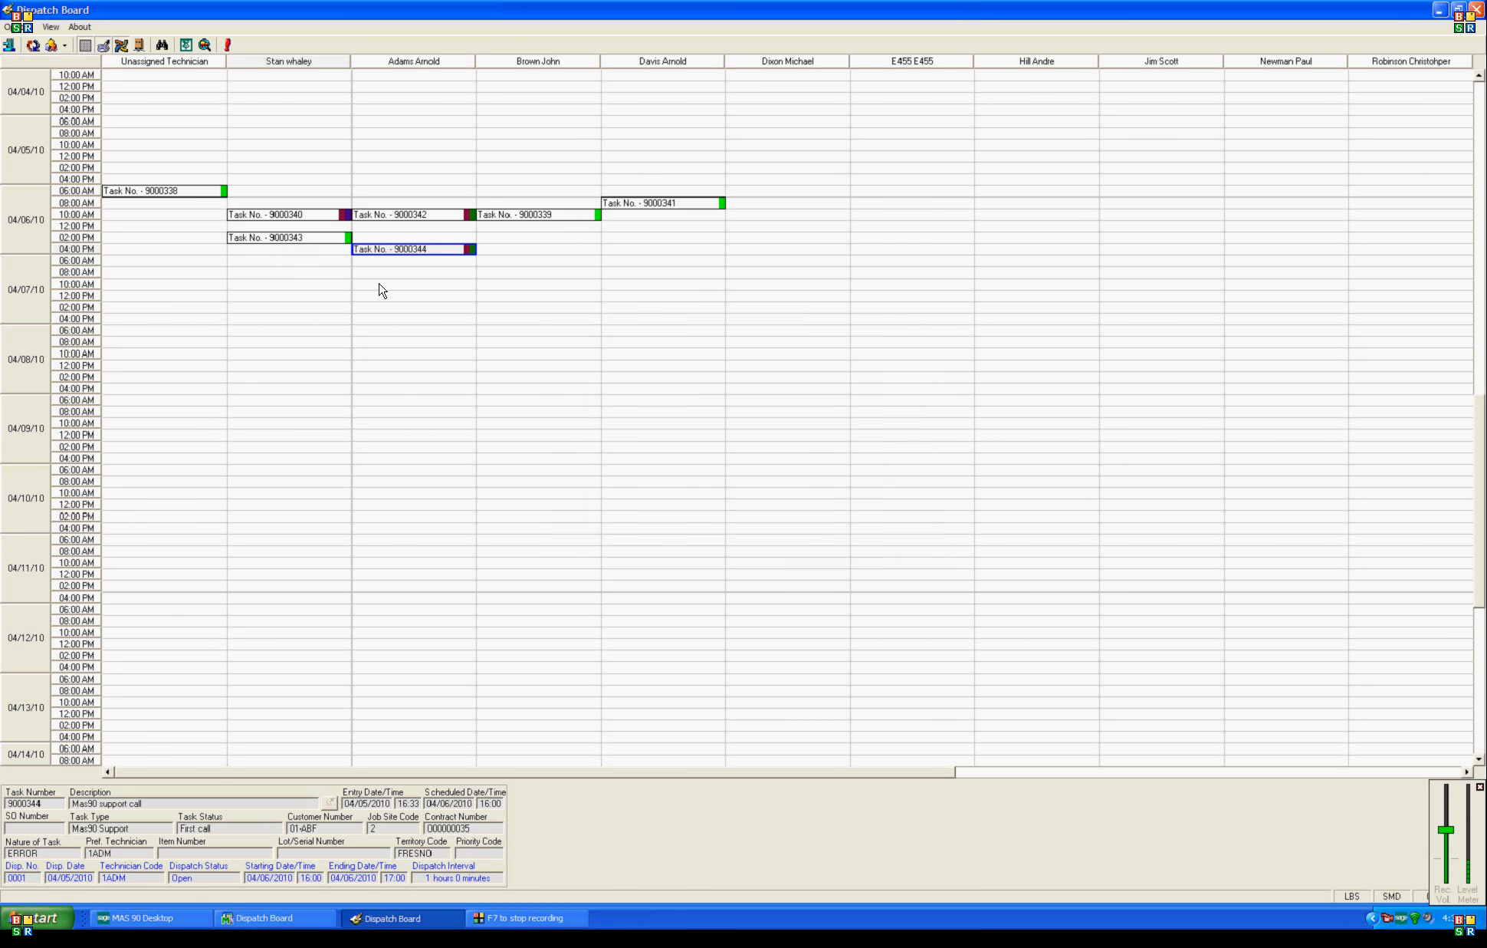
drag(313, 255, 312, 251)
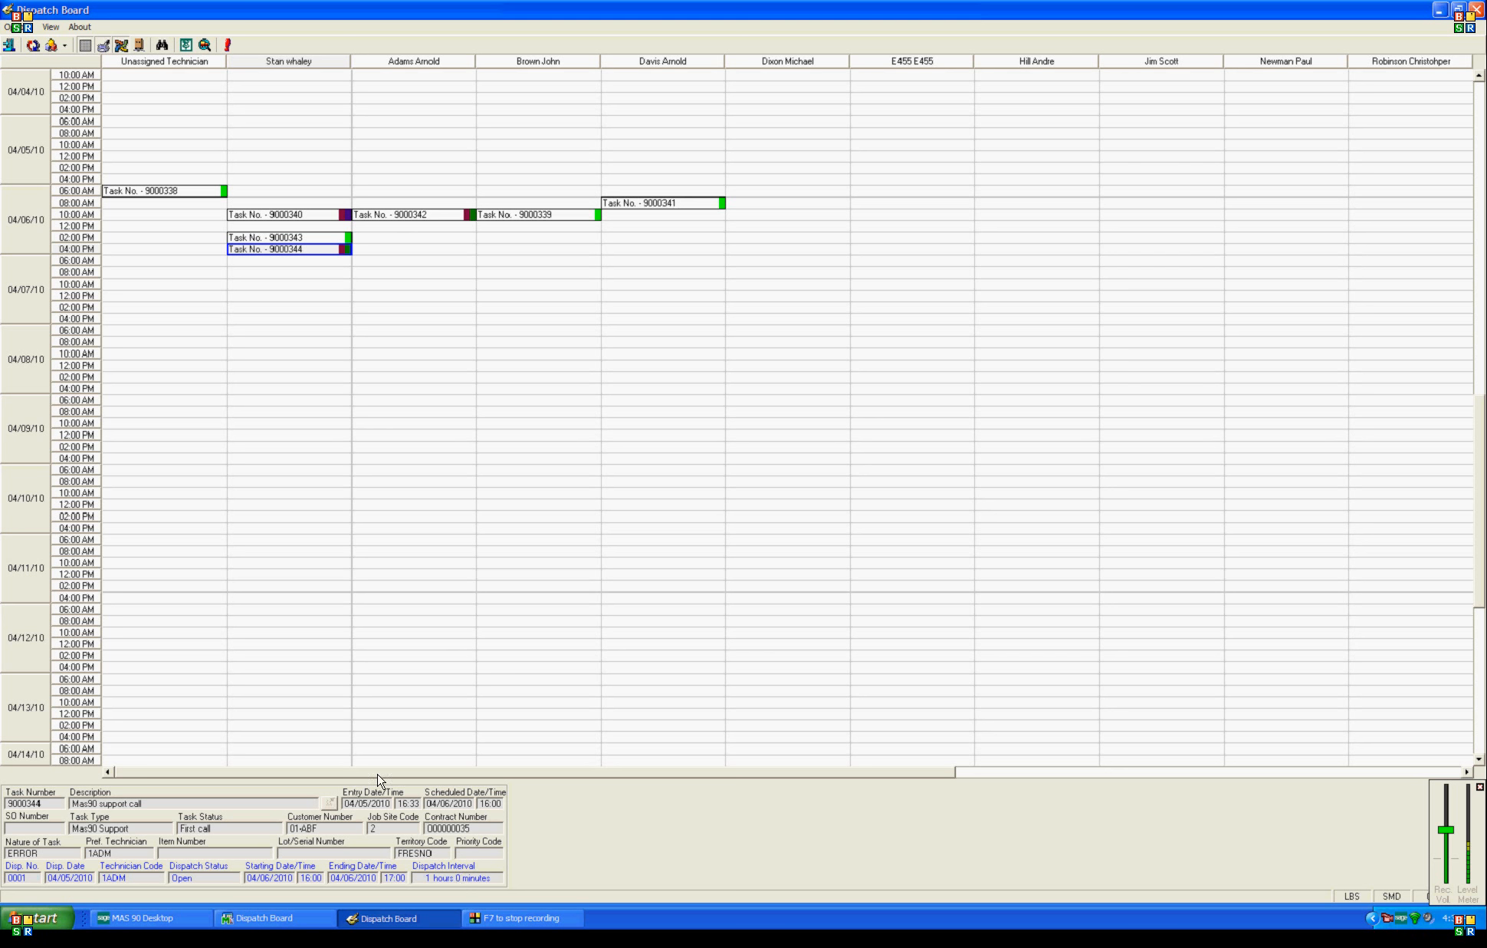
click(290, 355)
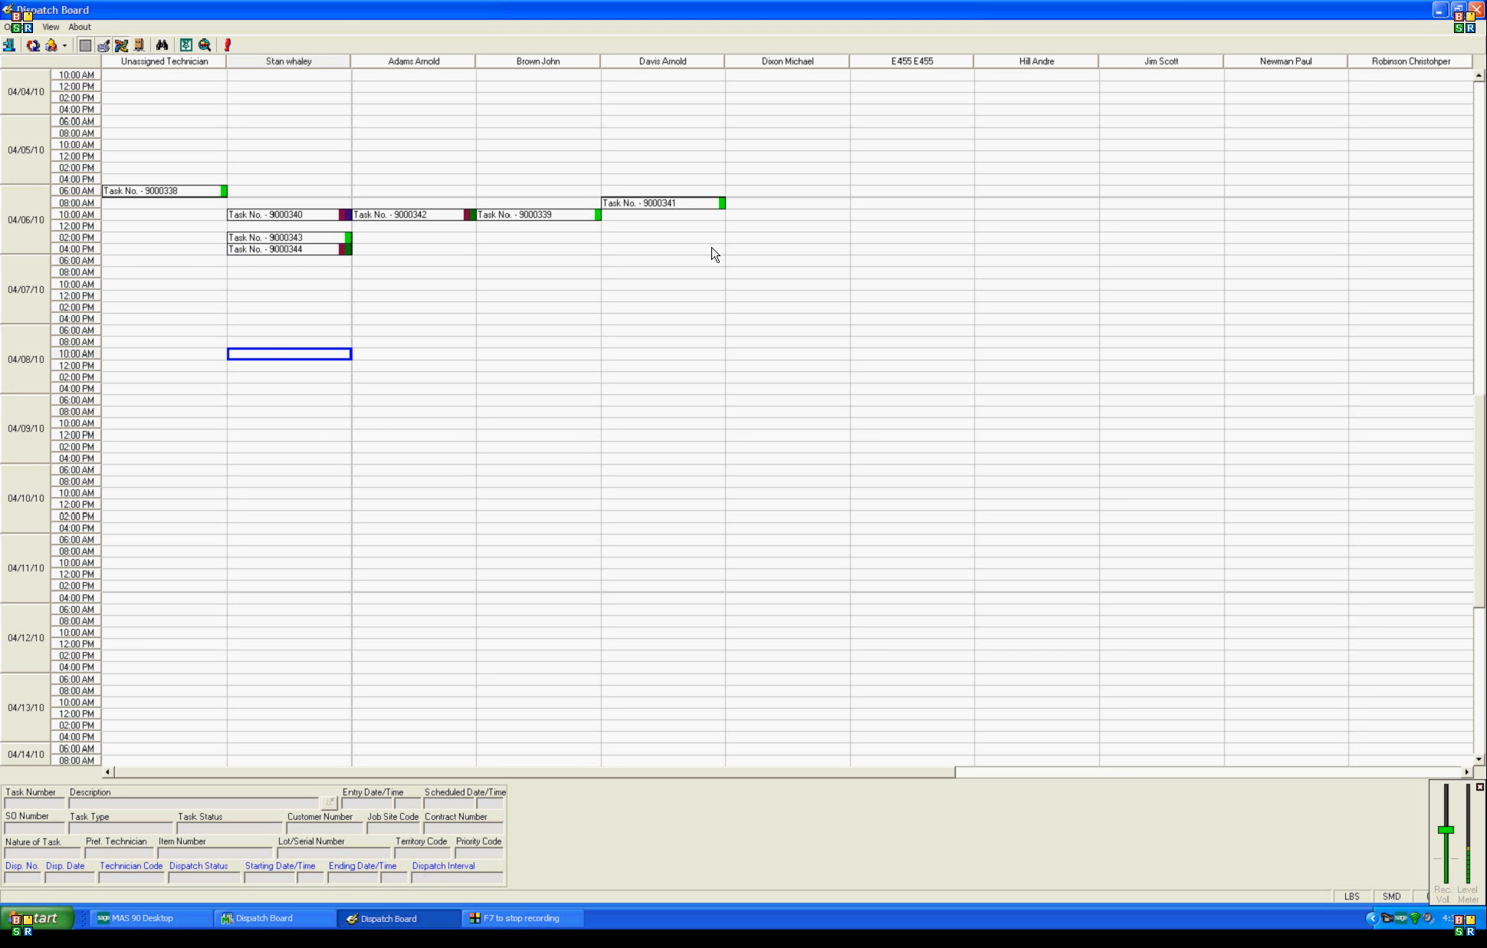